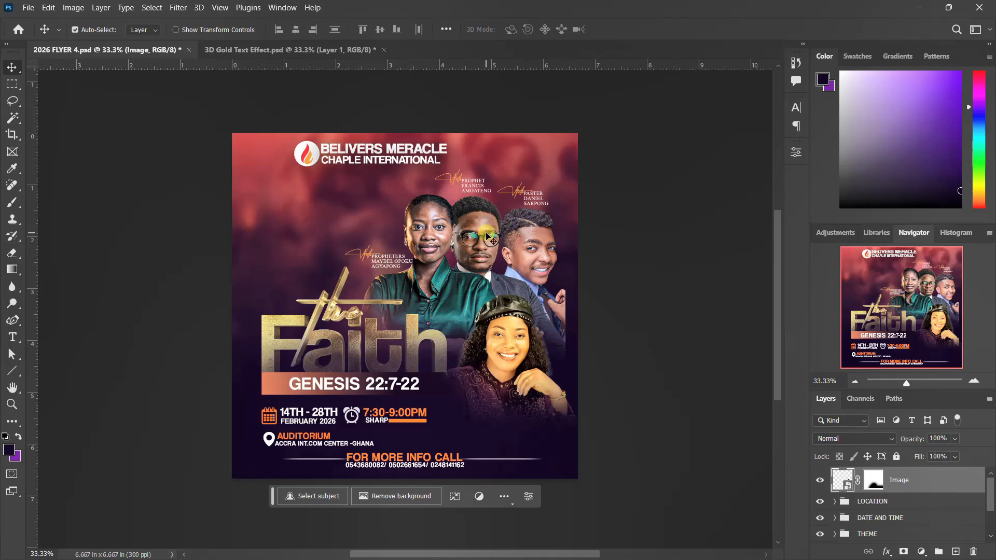
scroll(488, 239, down, 1)
key(ctrl+0)
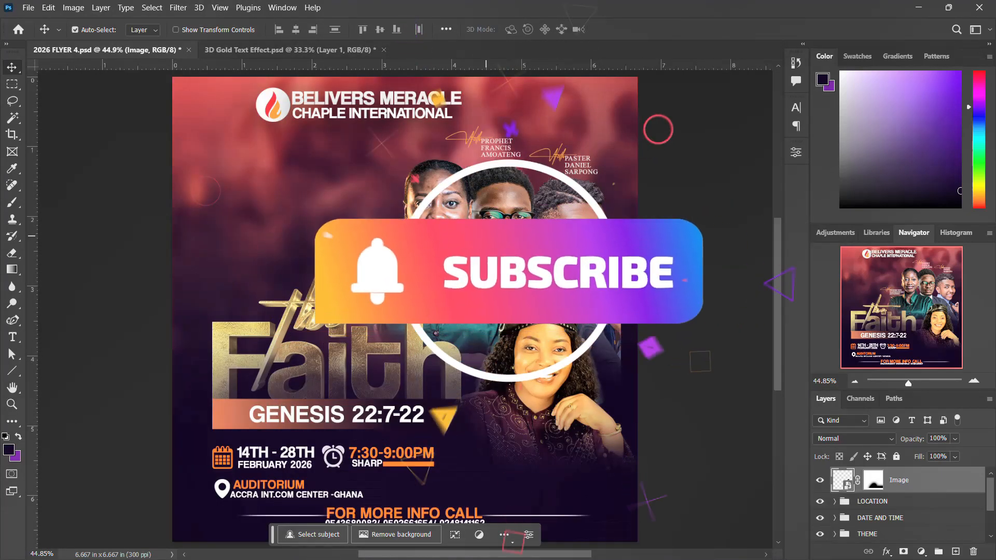
key(ctrl+minus)
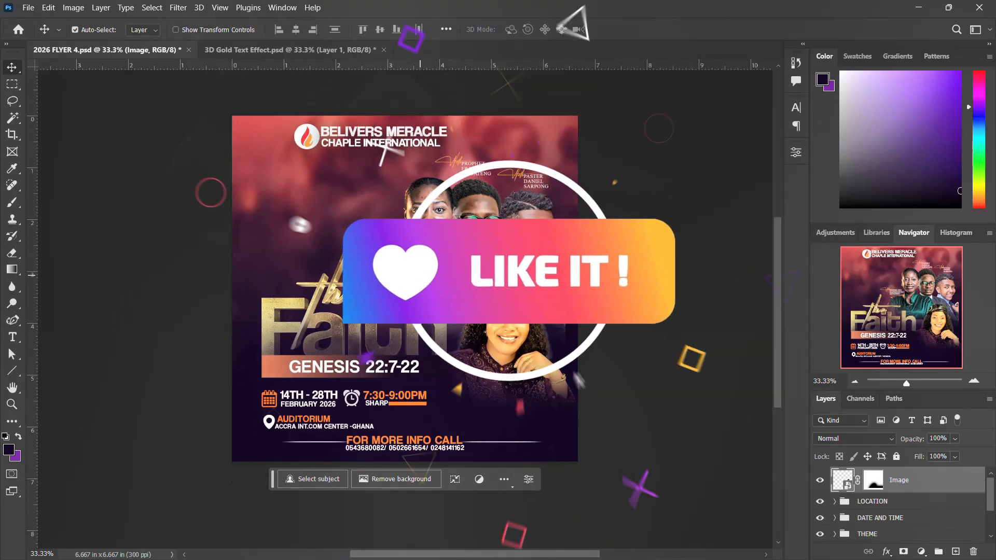
key(ctrl+0)
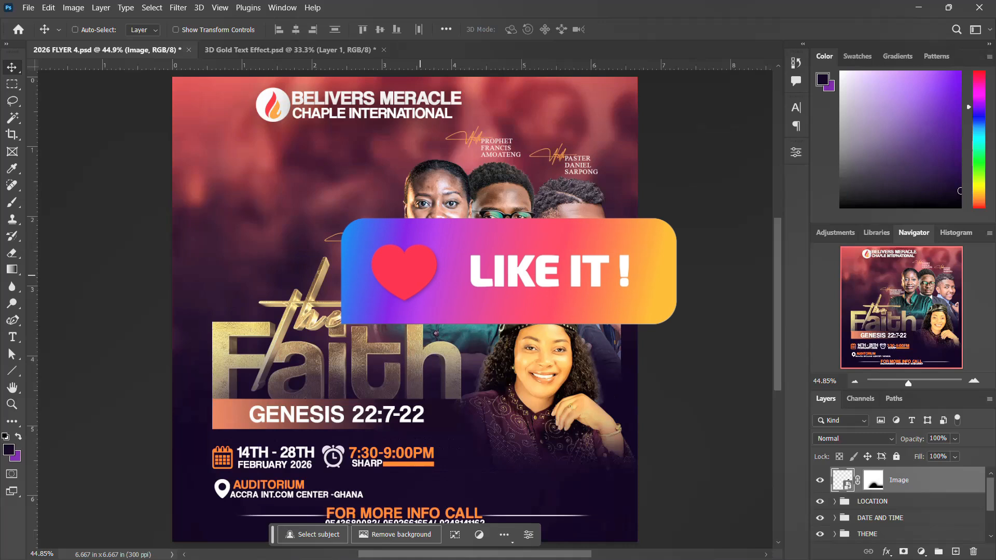
key(ctrl+minus)
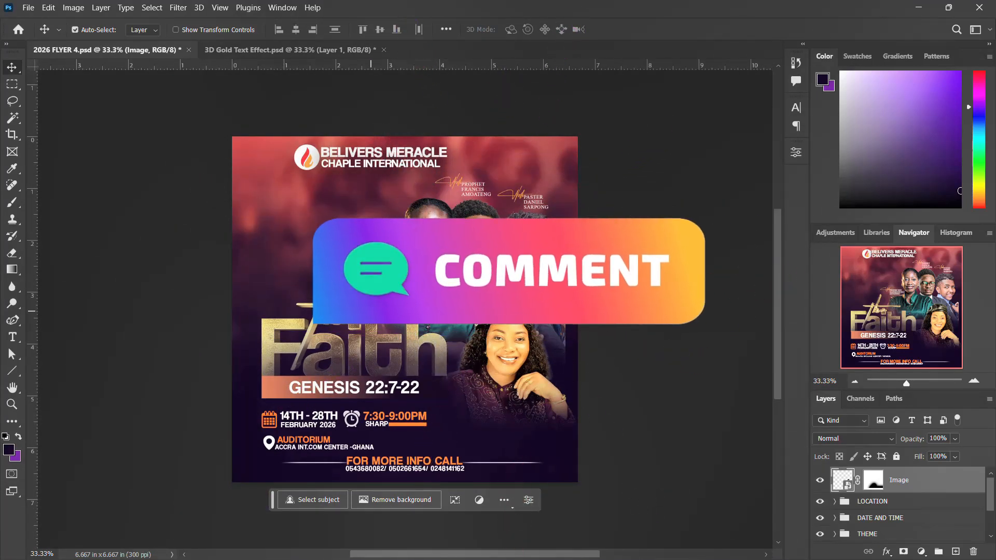
scroll(338, 262, down, 1)
scroll(336, 259, up, 1)
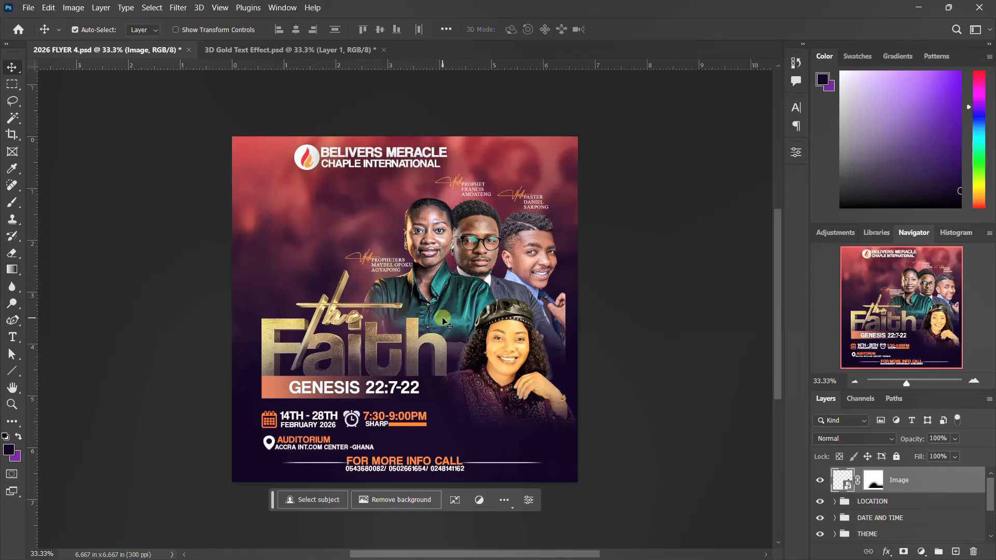
scroll(428, 260, down, 1)
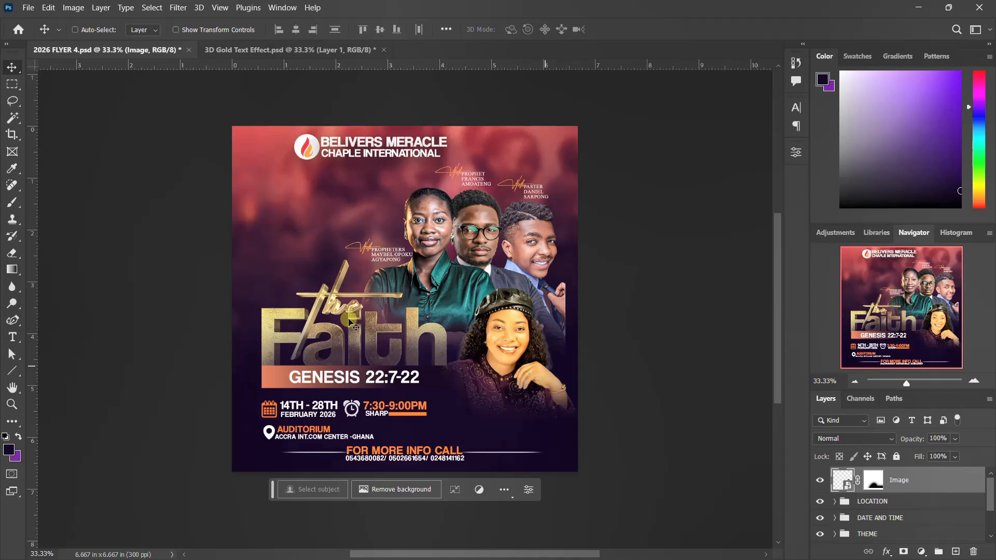
Set up a new RGB Color document named "2026 FLYER TUTORIALS" from the 2000 x 2000 px, 300 ppi custom preset.
key(ctrl+n)
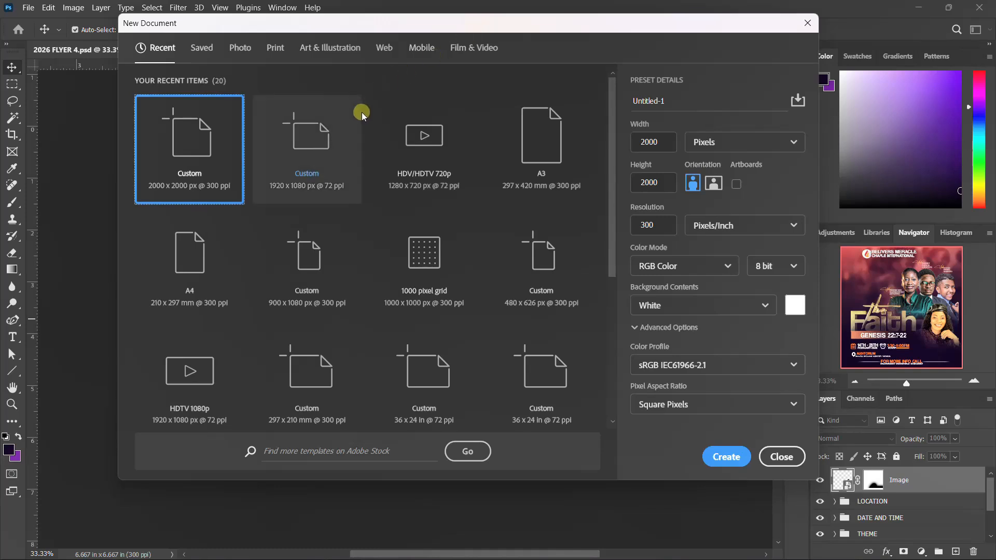
click(191, 164)
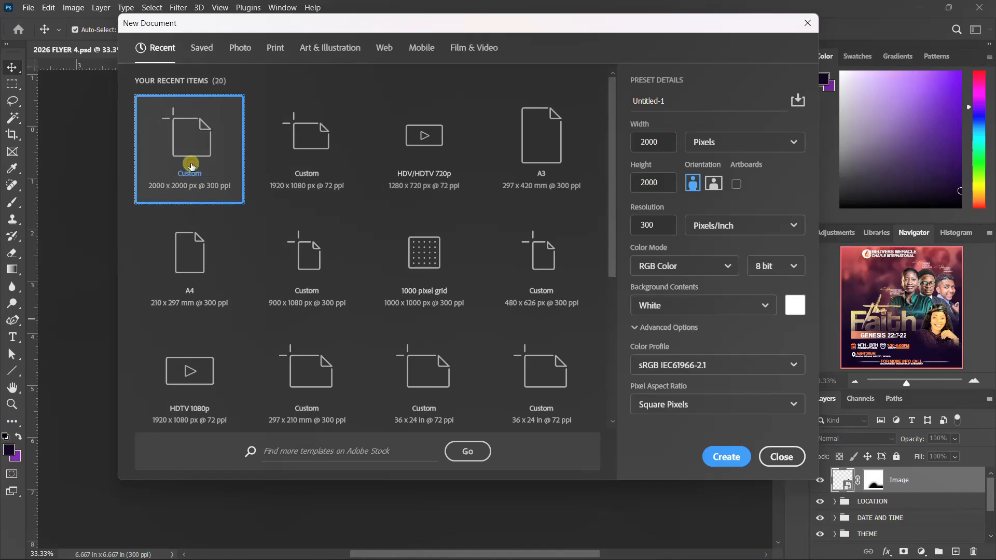
click(648, 143)
double_click(649, 142)
double_click(660, 181)
drag(655, 224, 631, 221)
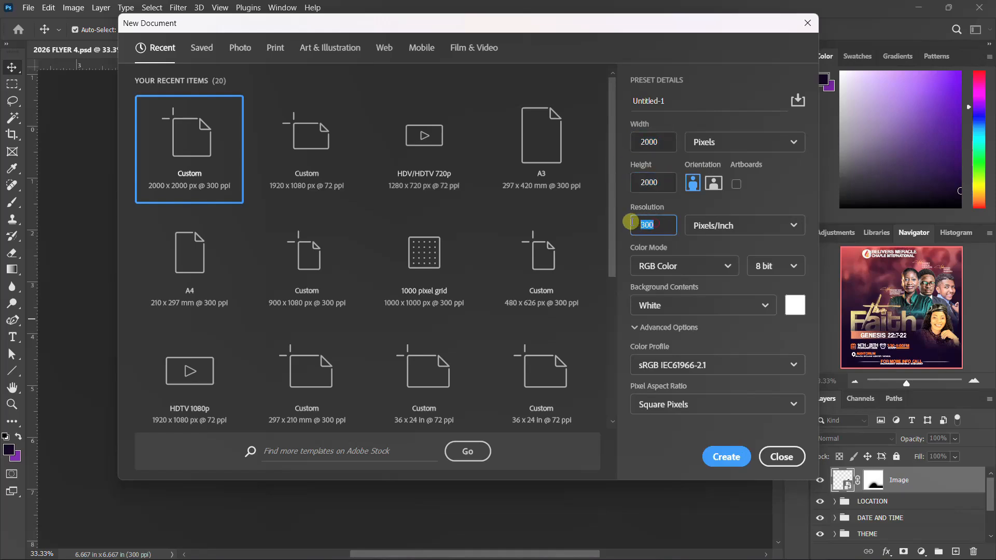
click(692, 265)
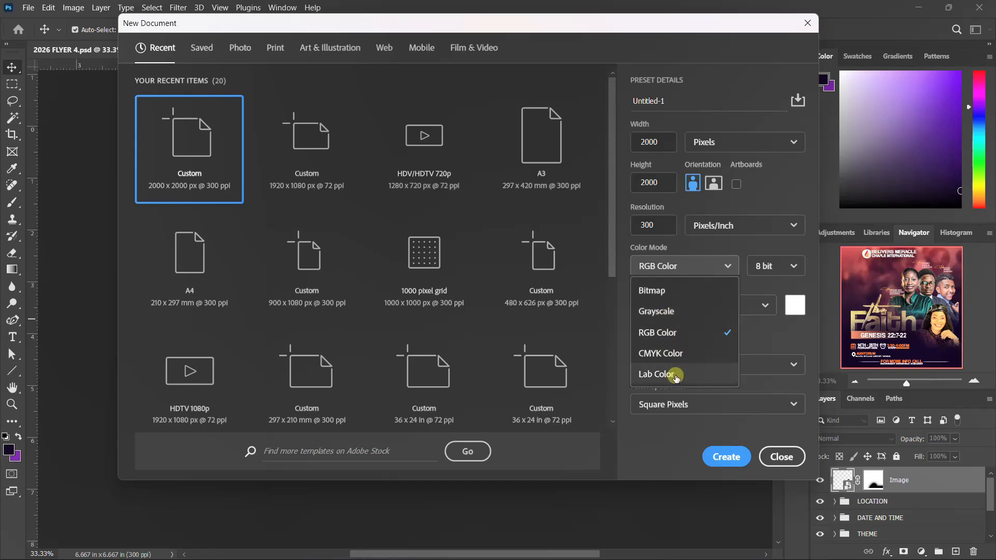
click(693, 338)
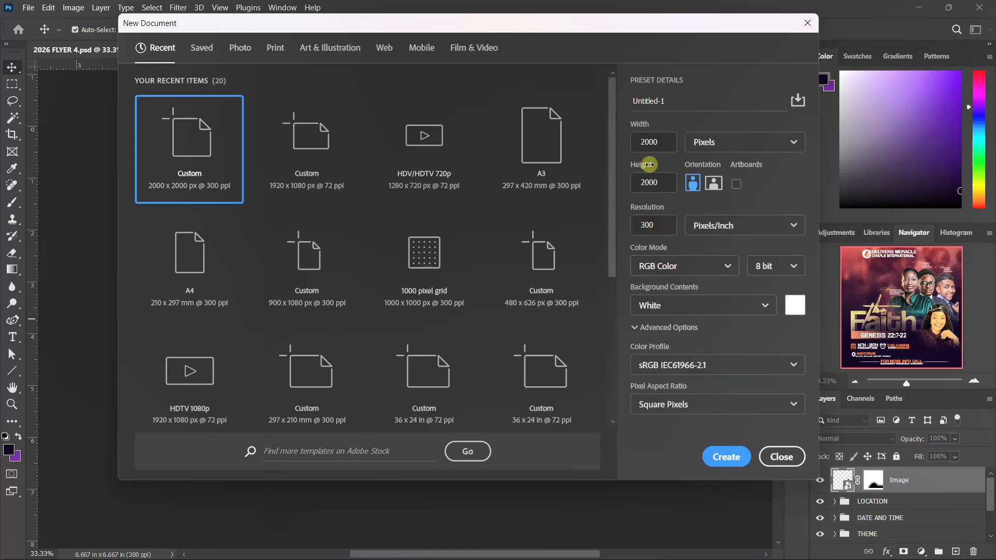
drag(685, 99, 649, 100)
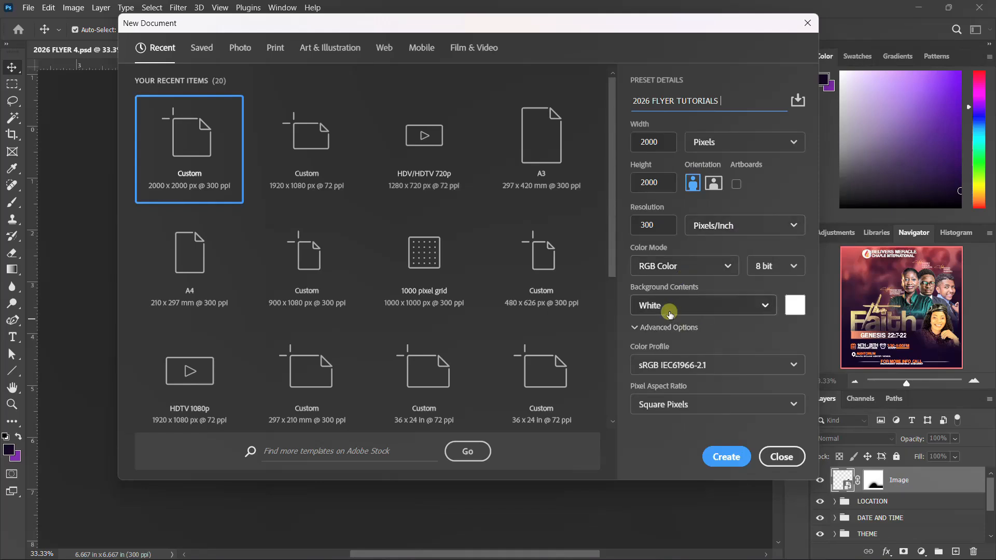
click(705, 306)
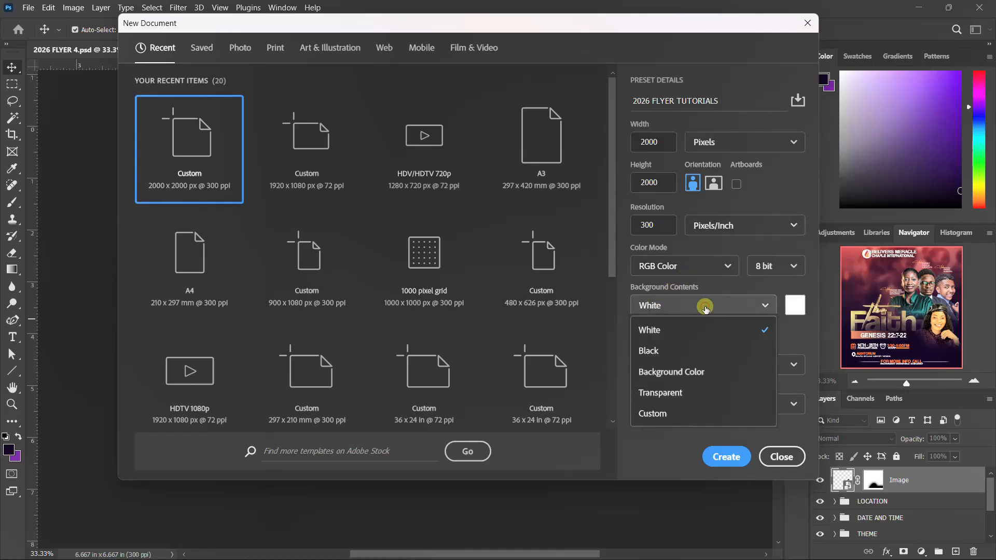
click(673, 413)
click(940, 124)
click(726, 305)
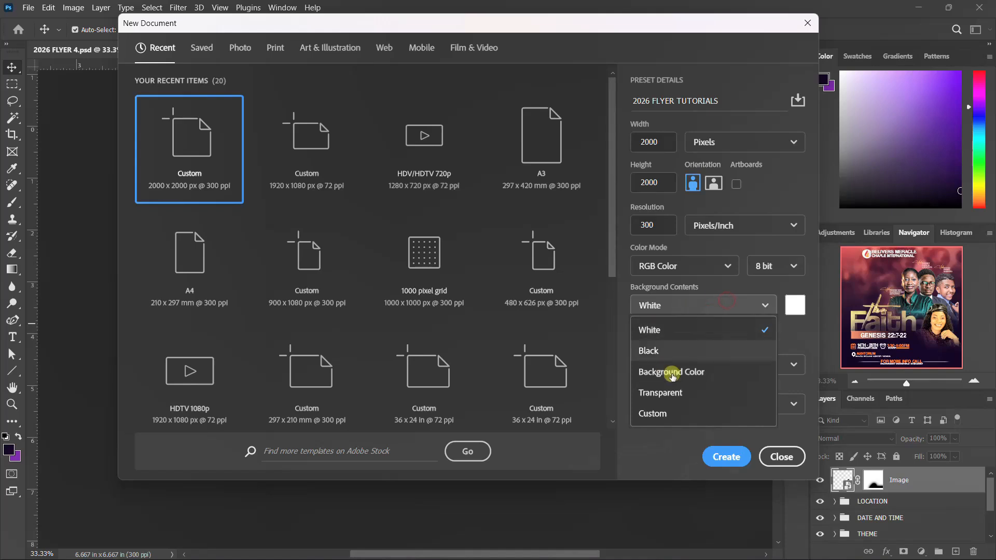
click(673, 392)
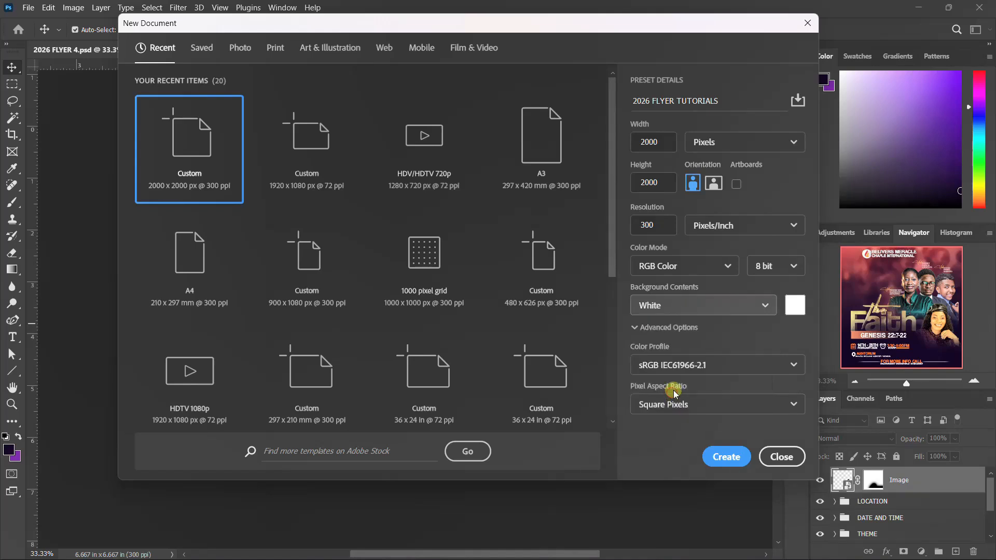
click(717, 305)
click(655, 349)
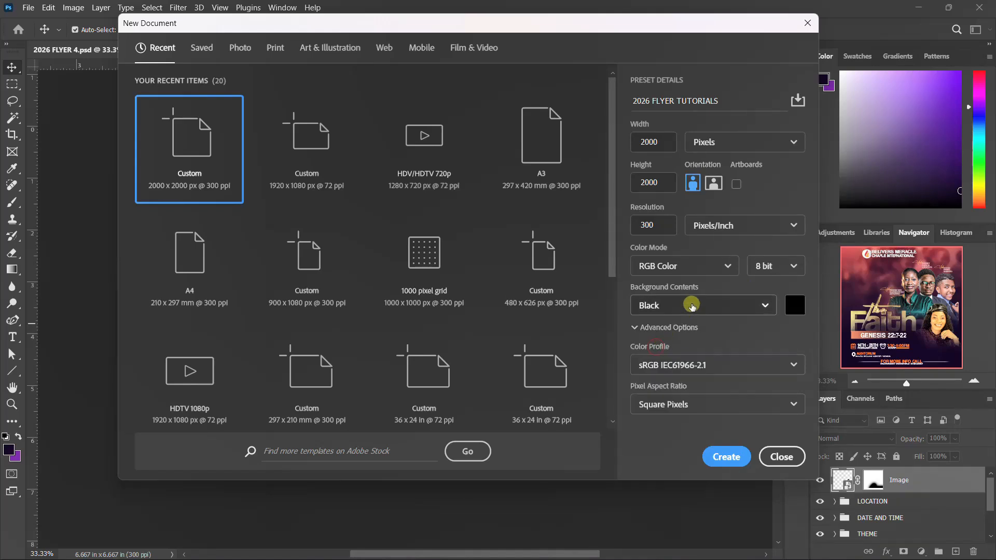
click(692, 305)
click(671, 332)
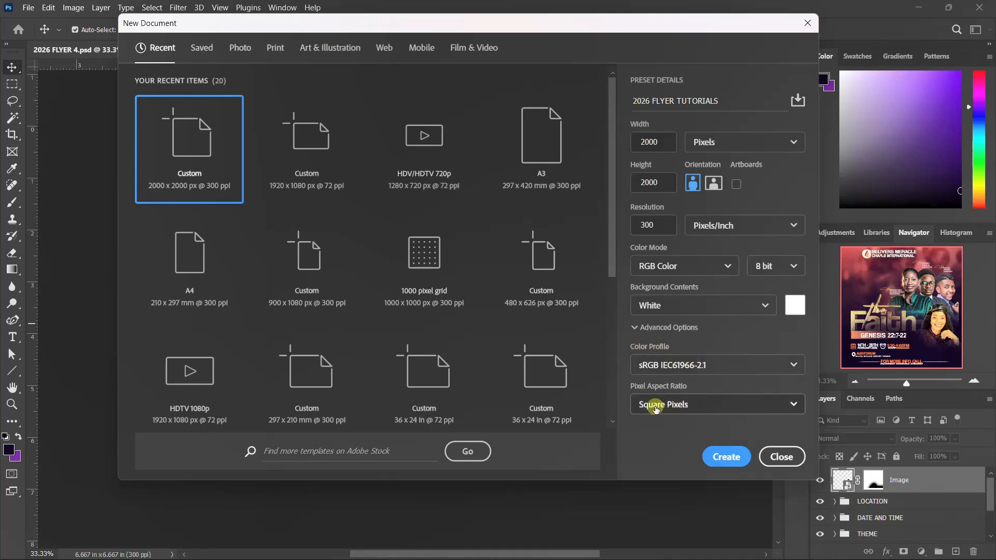
Keep the pixel aspect ratio at Square Pixels and create the new document.
click(709, 405)
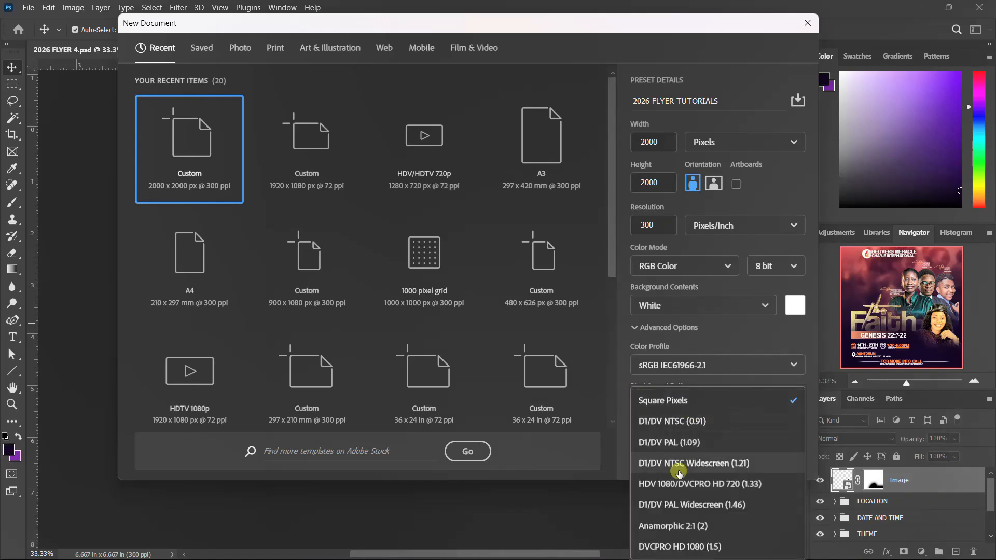
click(708, 402)
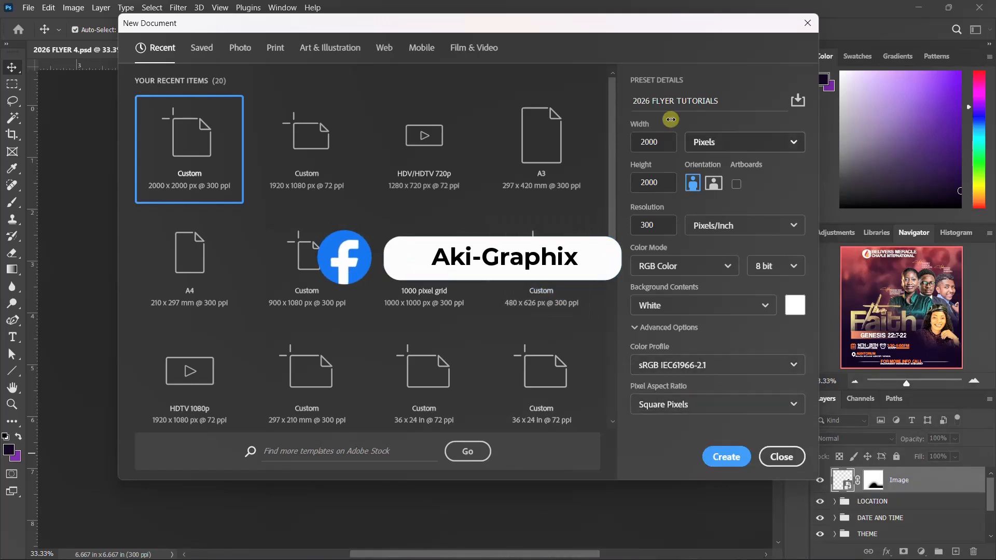
click(721, 458)
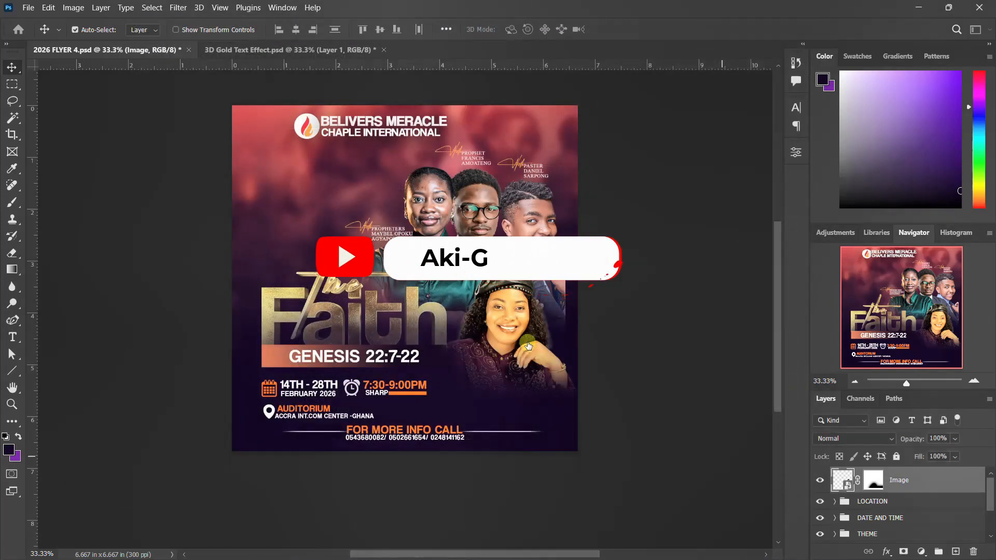
key(ctrl+n)
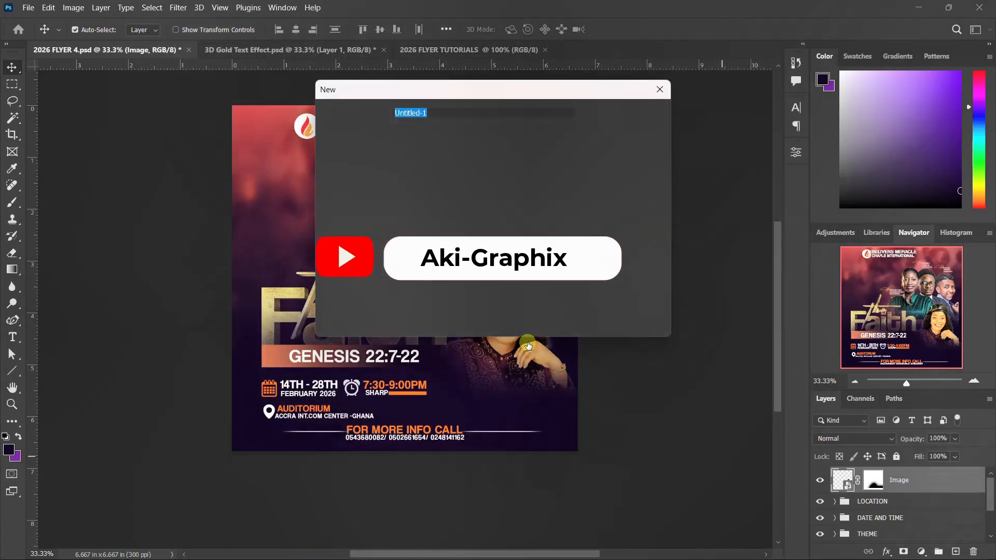
click(629, 138)
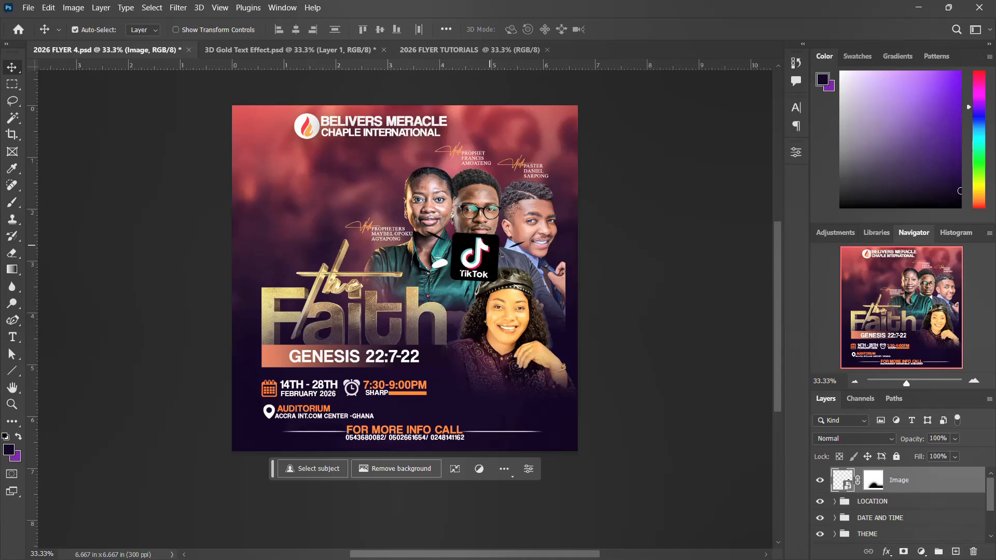
Switch to the 2026 FLYER TUTORIALS document and unlock its background layer.
scroll(490, 245, down, 1)
scroll(489, 245, up, 4)
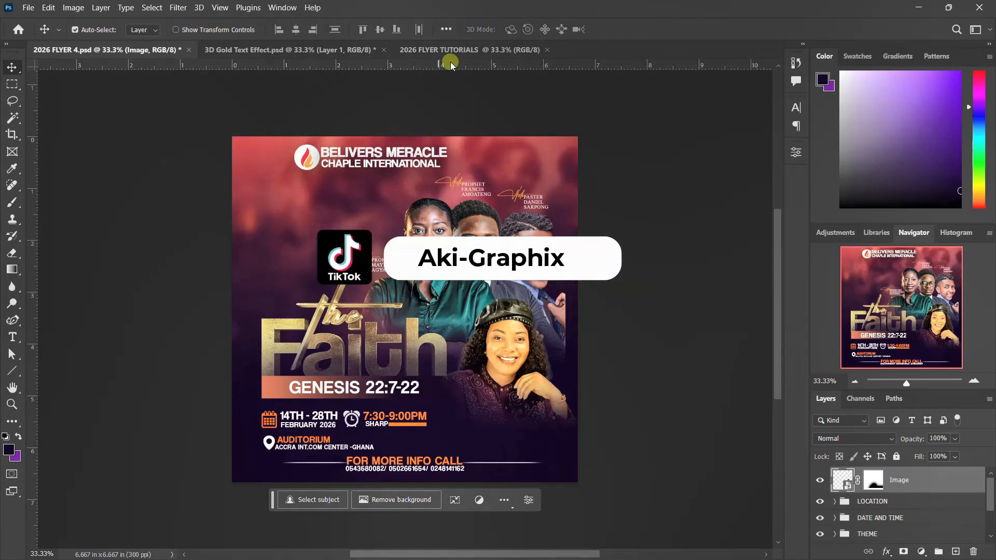
click(469, 49)
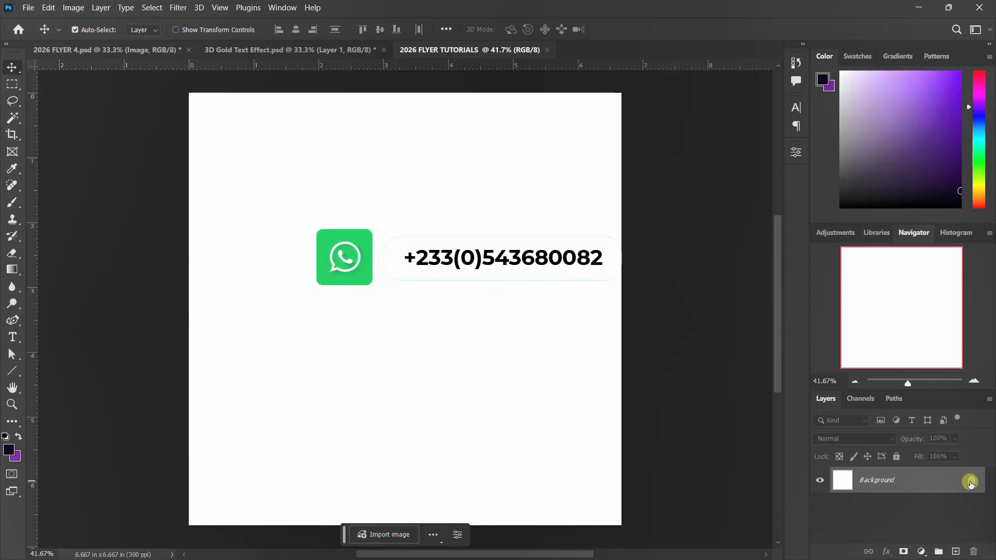
click(971, 482)
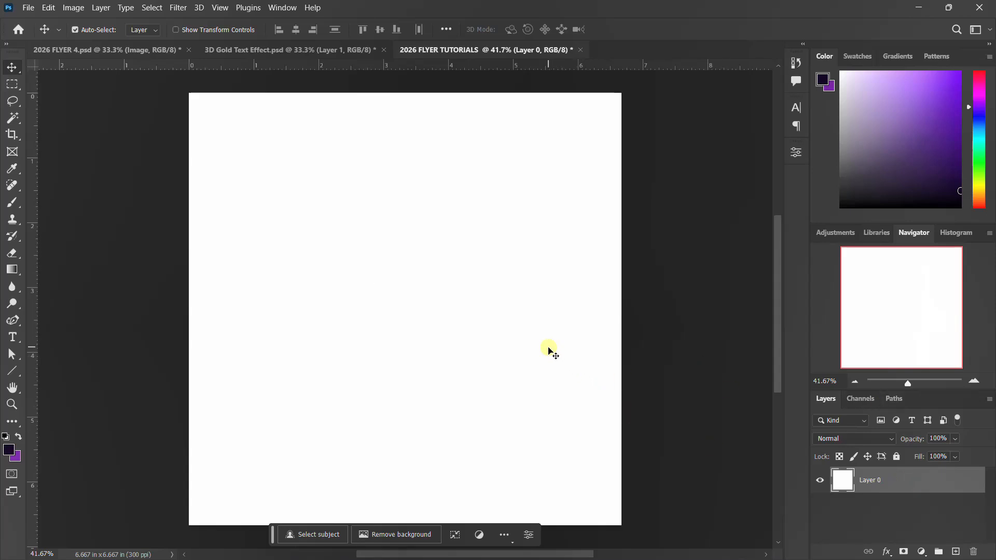
mouse_move(634, 545)
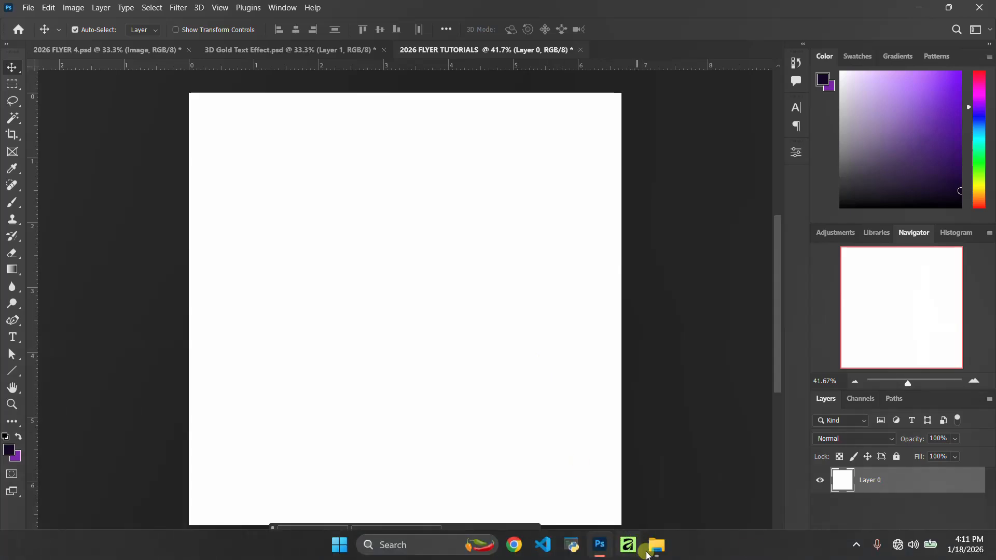
click(855, 545)
click(832, 506)
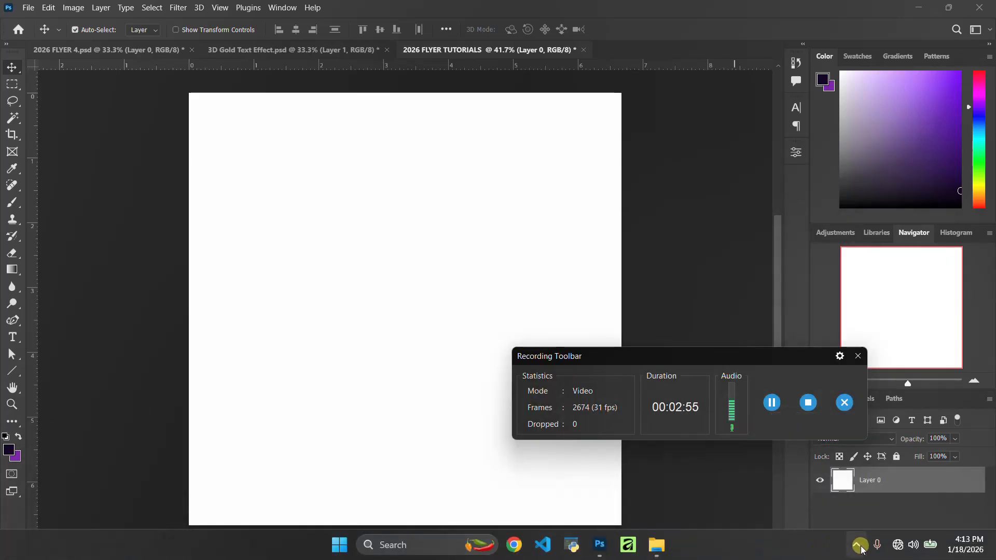
click(859, 545)
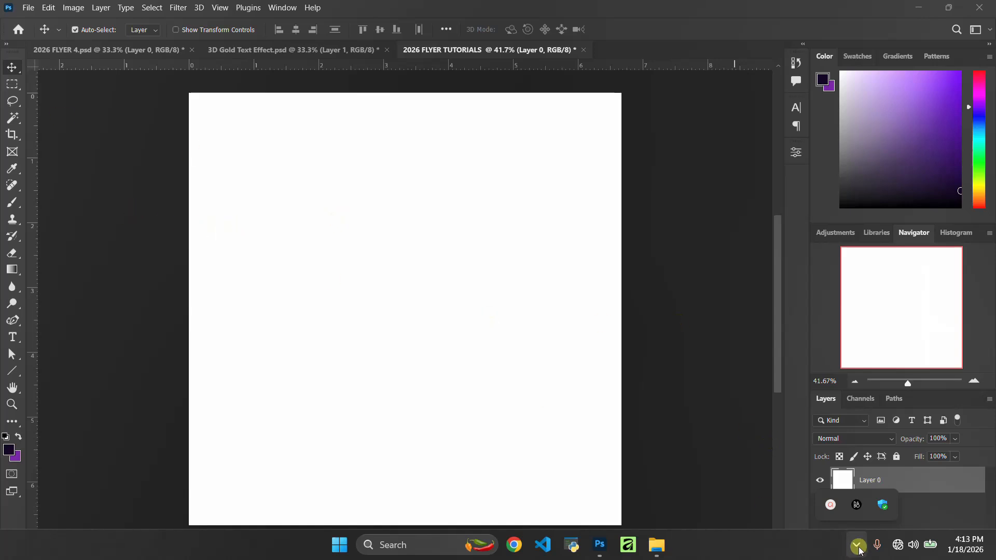
click(541, 340)
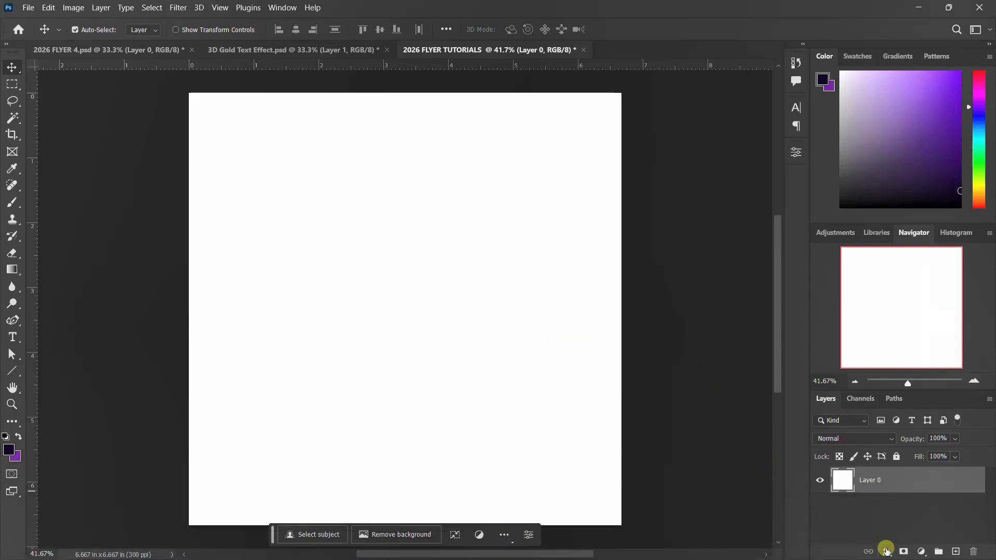
Add a linear orange-to-dark-purple Gradient Overlay effect to the white canvas layer.
click(887, 553)
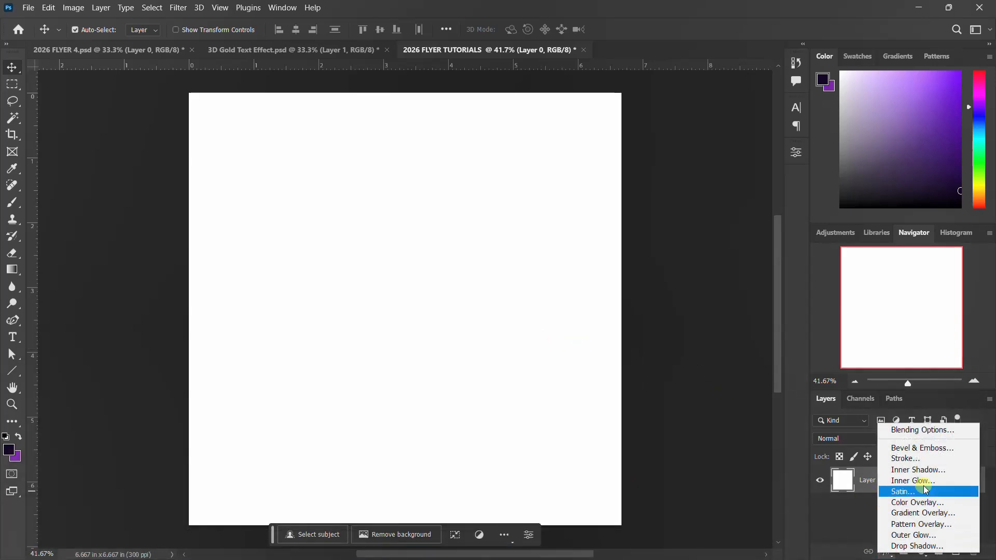
click(943, 430)
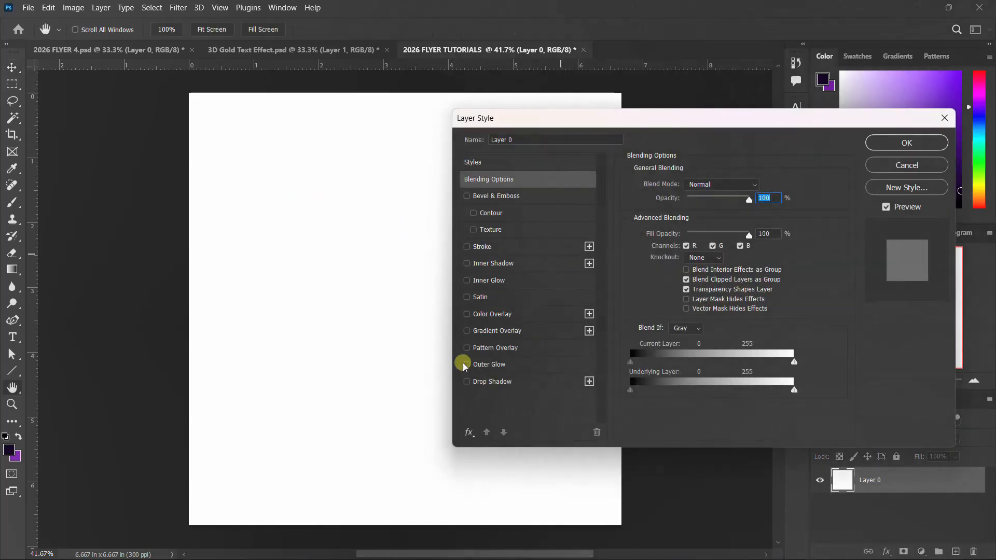
click(486, 332)
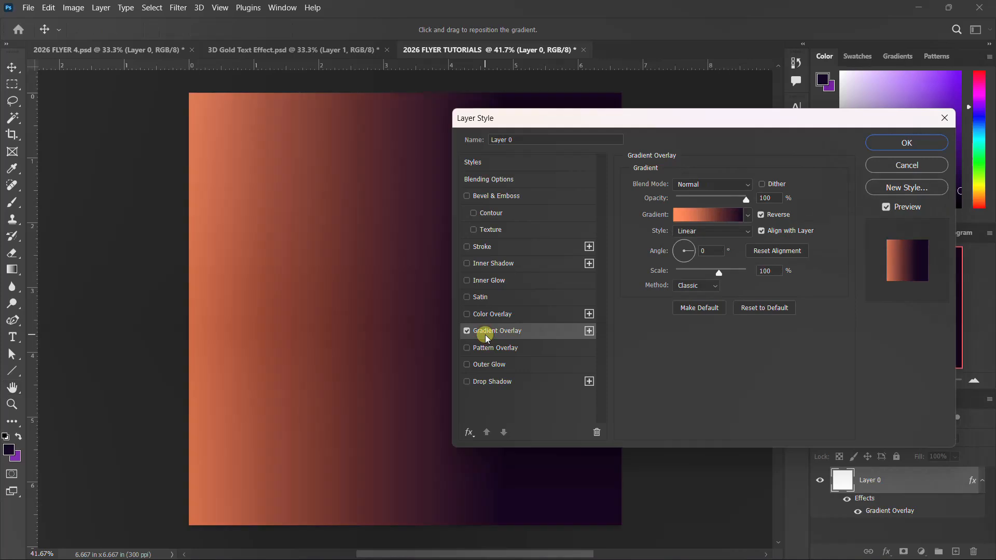
Set the gradient overlay's angle to -83° and shift the gradient upward on the canvas so the dark area fills the lower part.
click(712, 250)
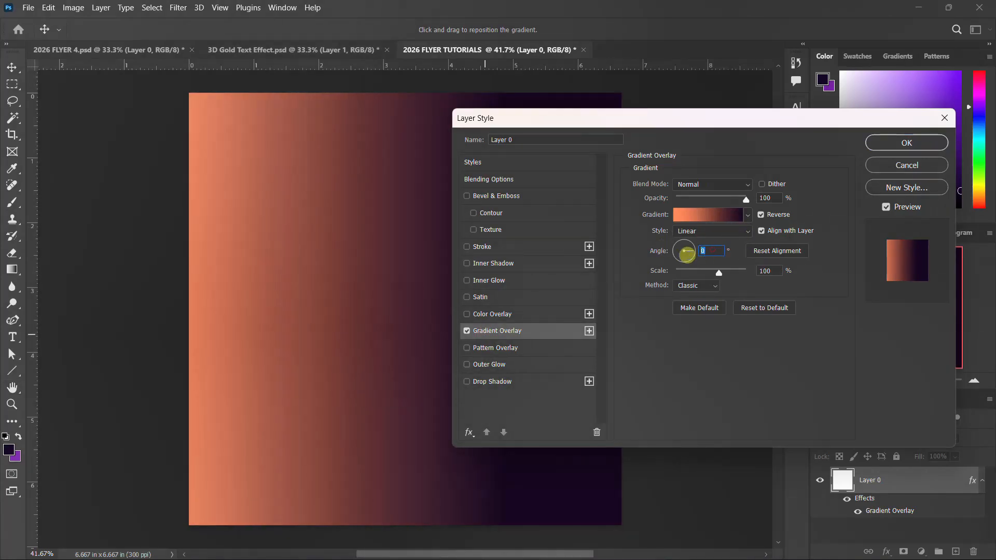
text(---)
key(BackSpace)
key(BackSpace)
text(83)
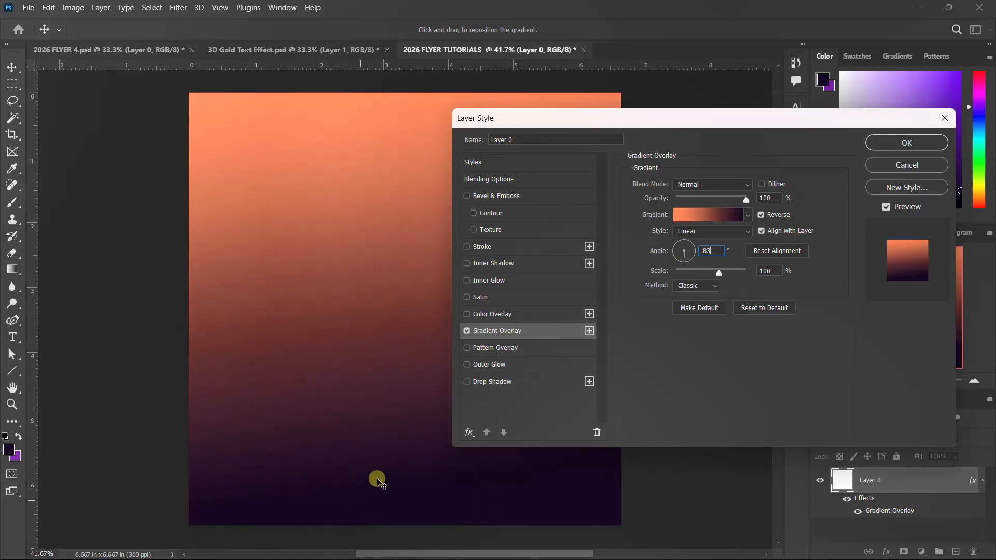
drag(377, 480, 378, 372)
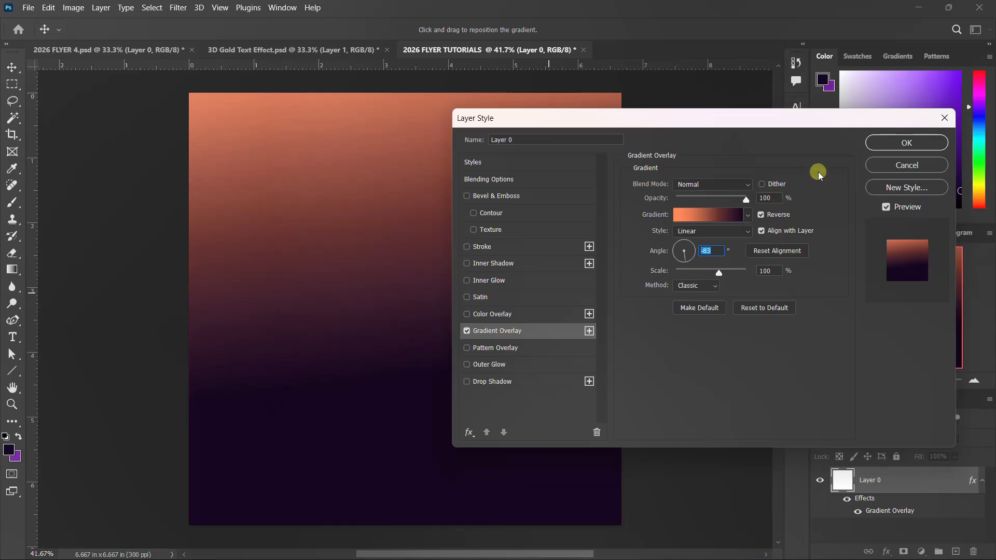
Apply the gradient overlay, reopen its gradient for editing and inspect the hex colour of the dark purple stop.
click(909, 141)
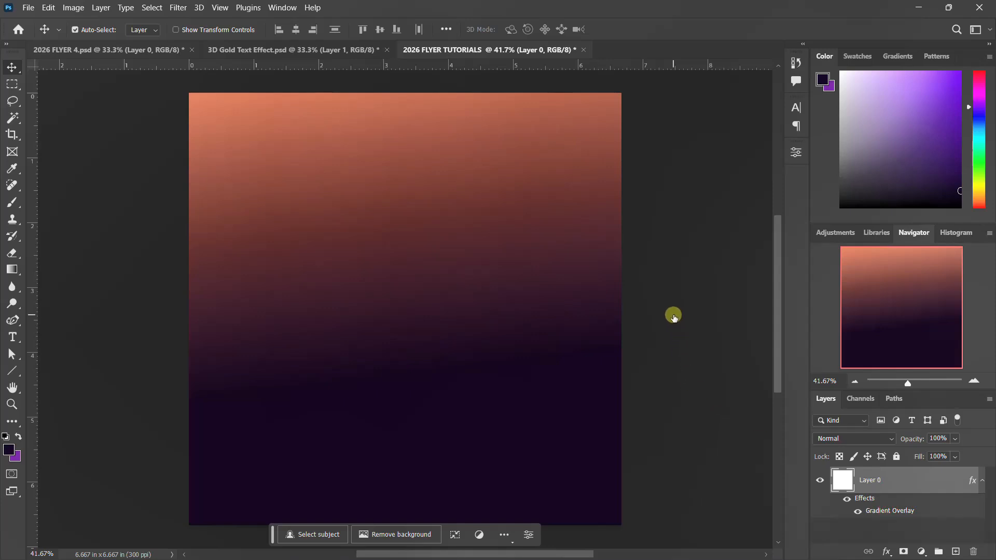
click(702, 221)
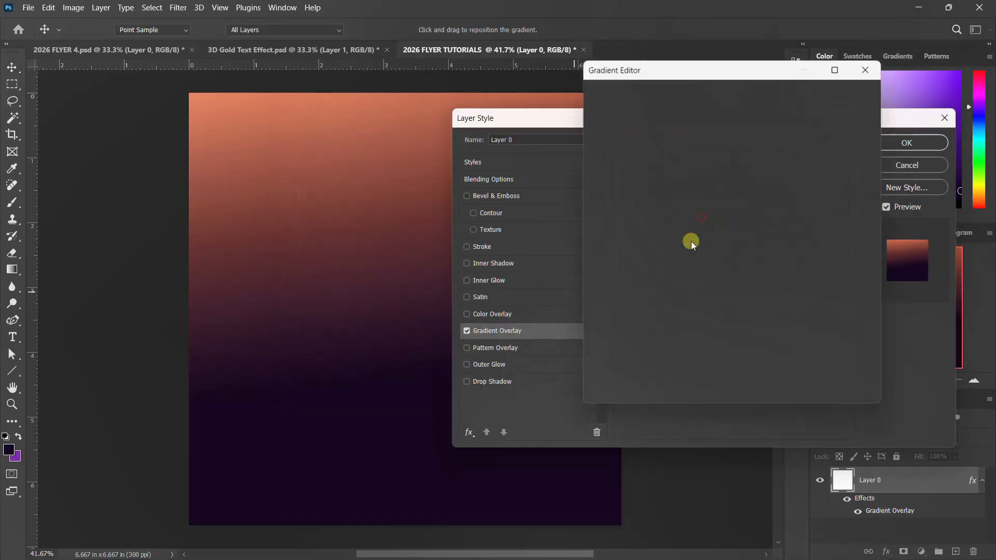
double_click(601, 313)
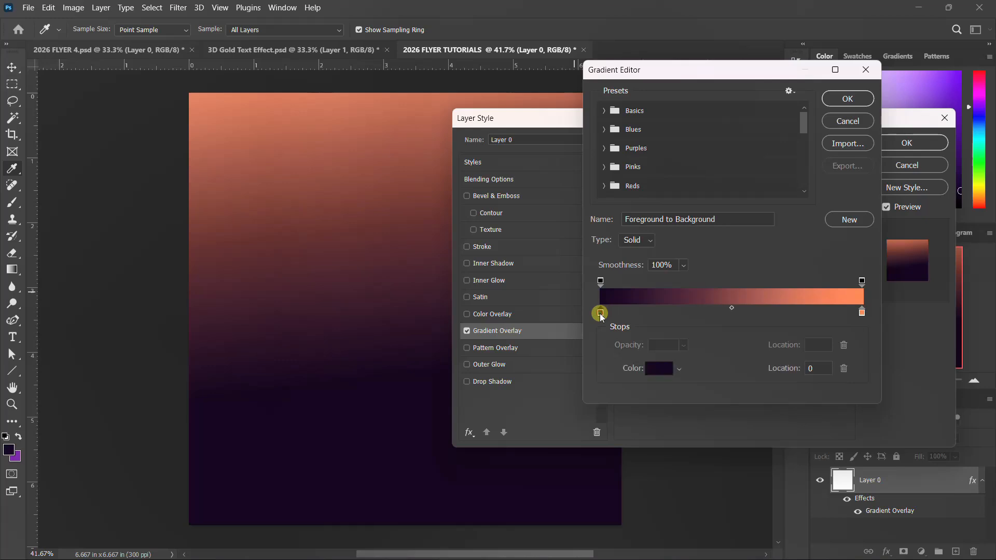
click(891, 332)
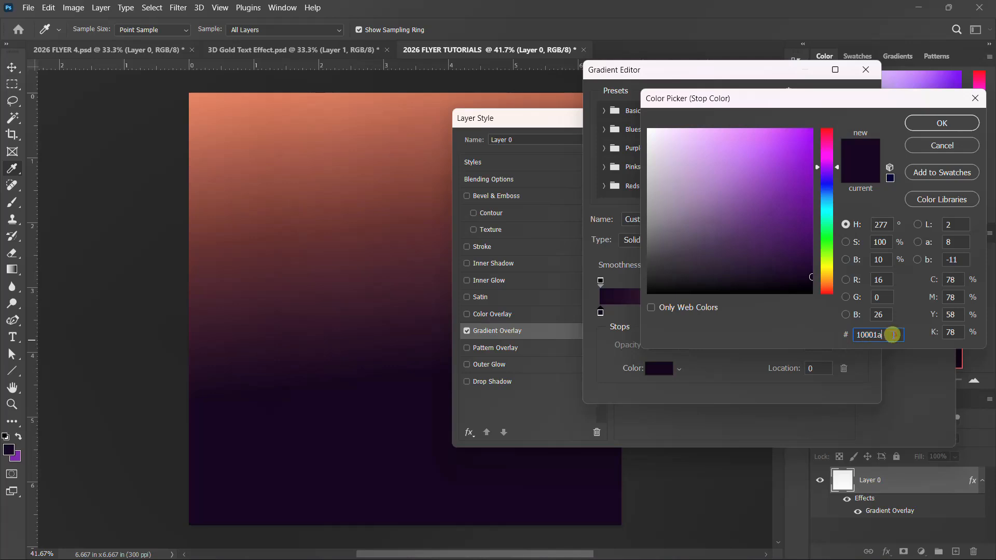
drag(892, 334, 836, 332)
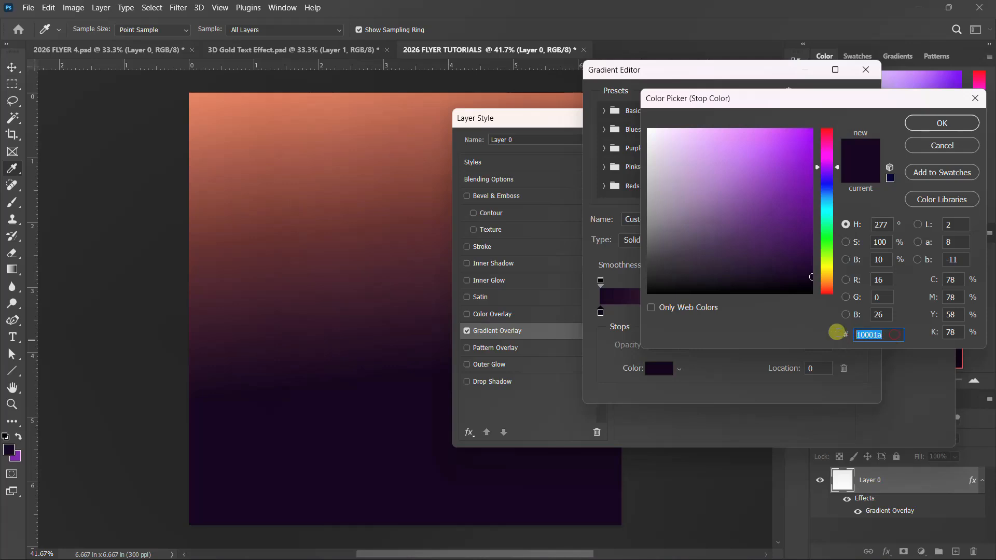
click(942, 145)
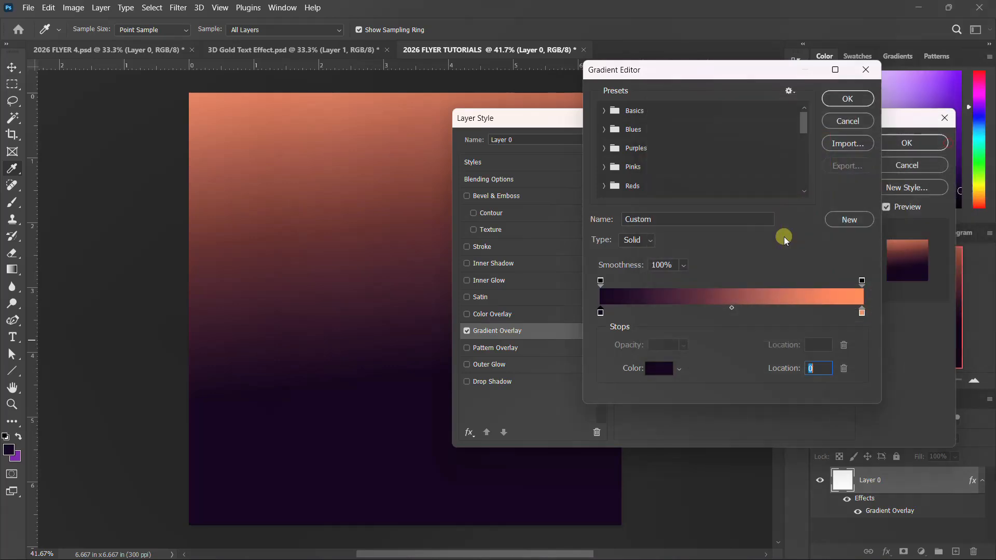
Inspect the hex colour of the orange gradient stop, close the layer style and collapse the layer's effects list.
double_click(862, 313)
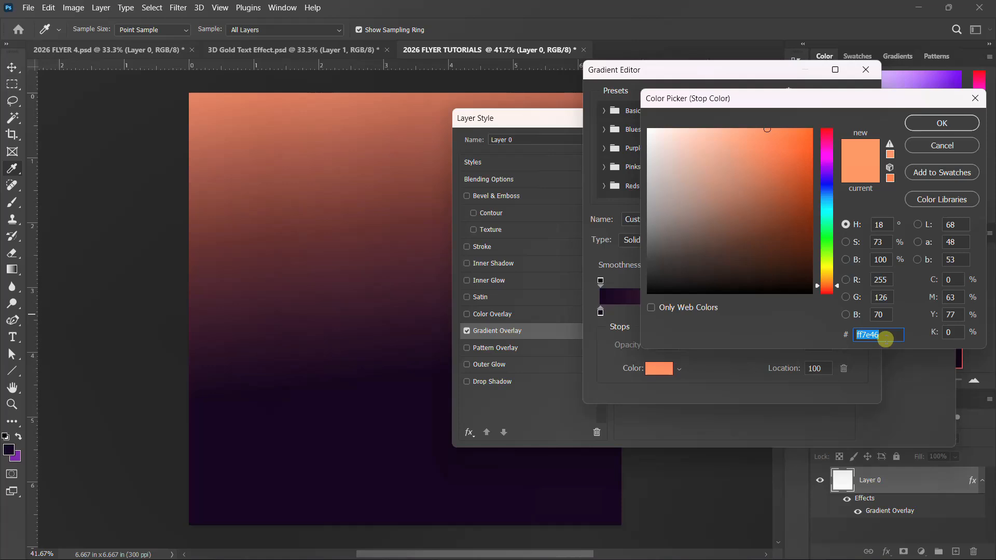
click(966, 152)
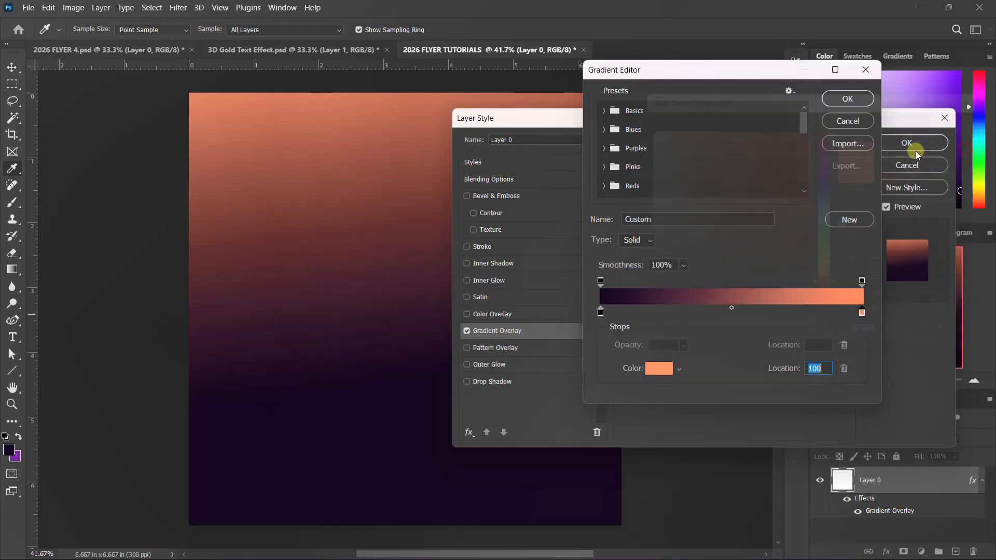
click(830, 104)
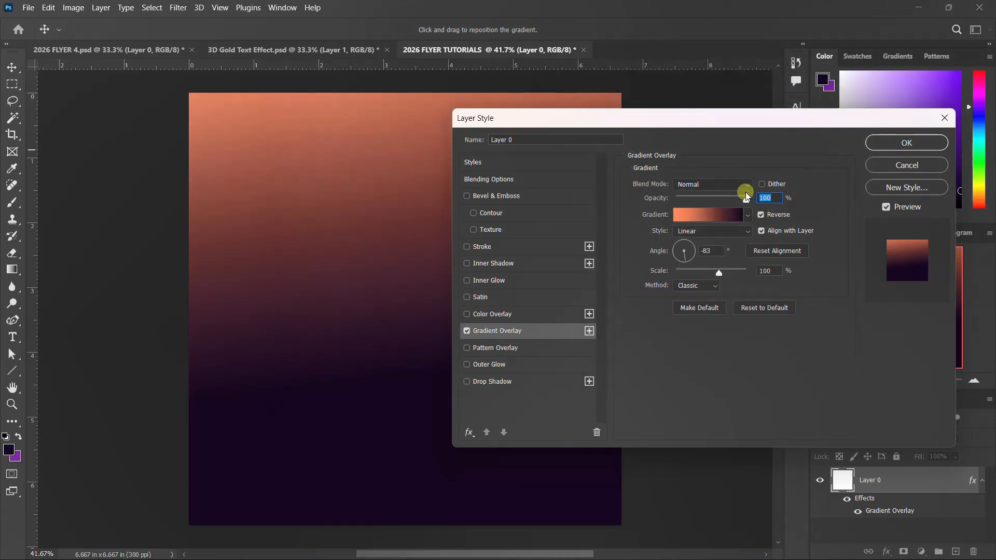
drag(753, 116, 524, 131)
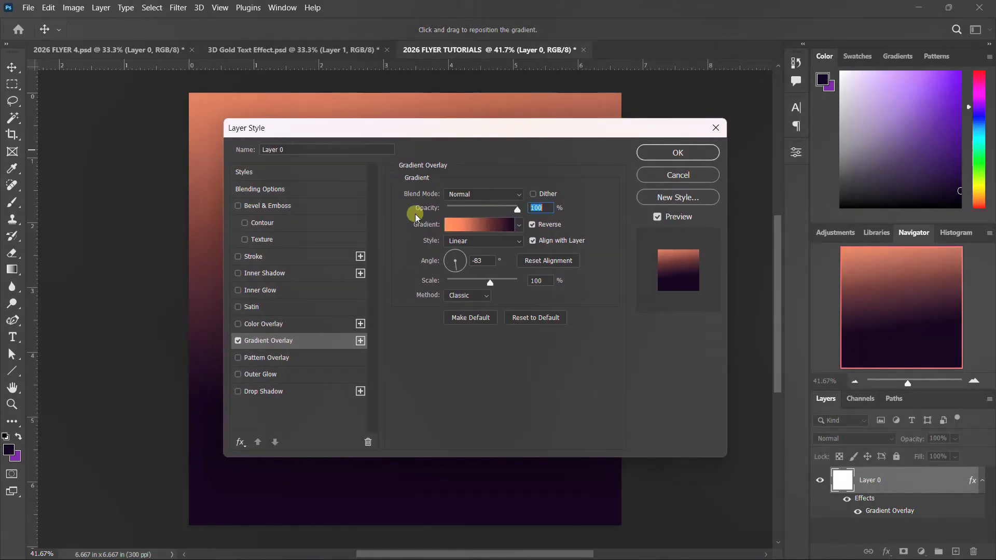
click(679, 152)
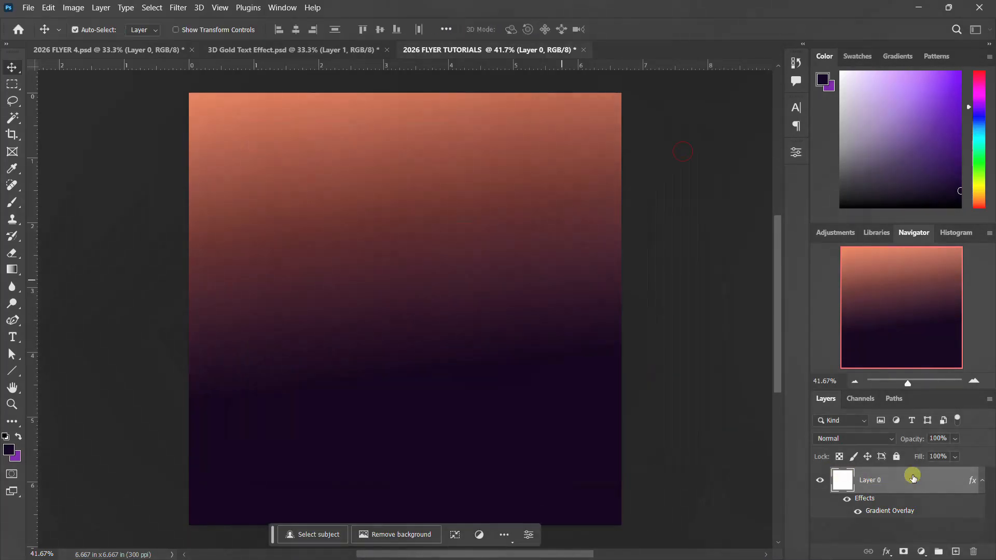
click(981, 485)
Place the red-curtain door backdrop image from the Faith folder into the flyer and enlarge it to cover the whole canvas.
mouse_move(610, 555)
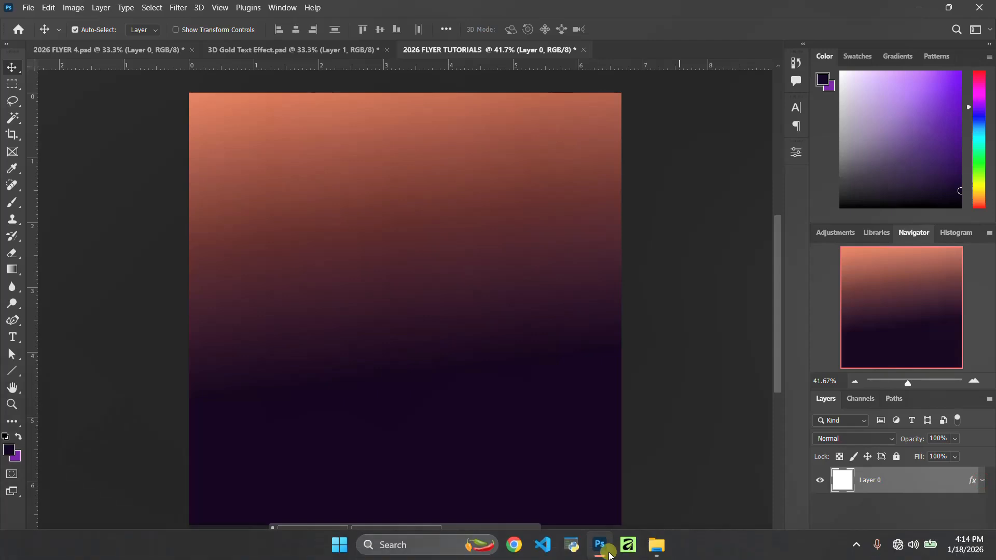
mouse_move(655, 550)
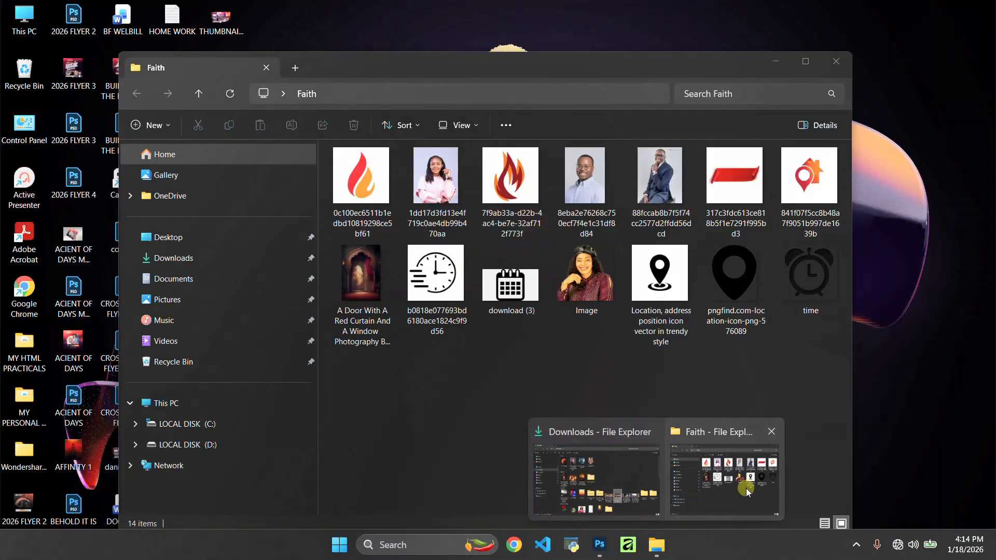
click(746, 488)
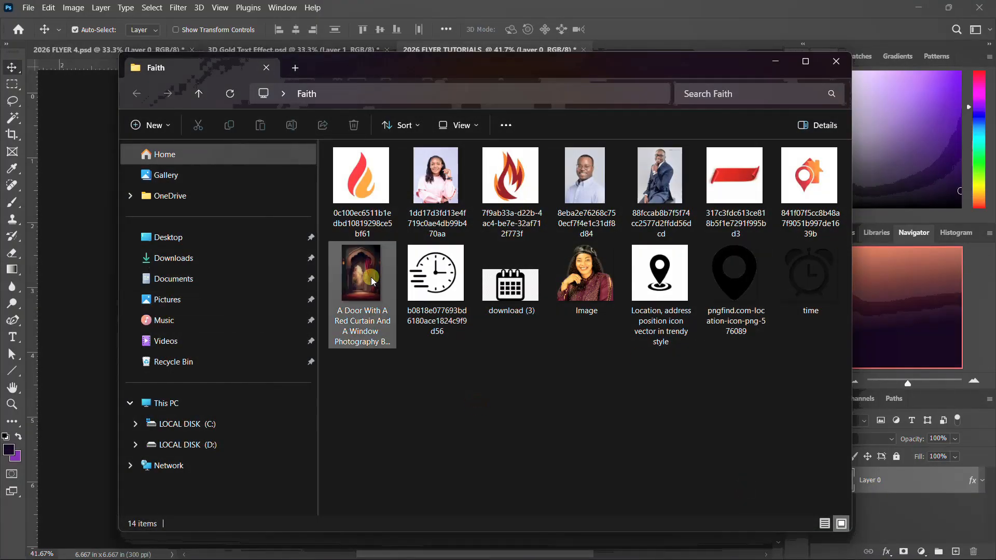
click(336, 299)
drag(336, 299, 55, 241)
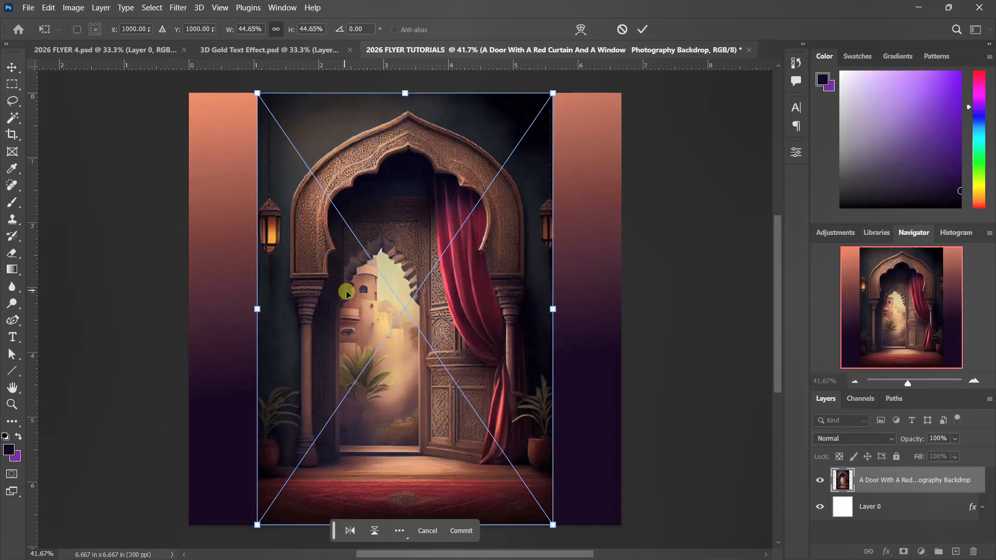
drag(556, 309, 626, 317)
key(Return)
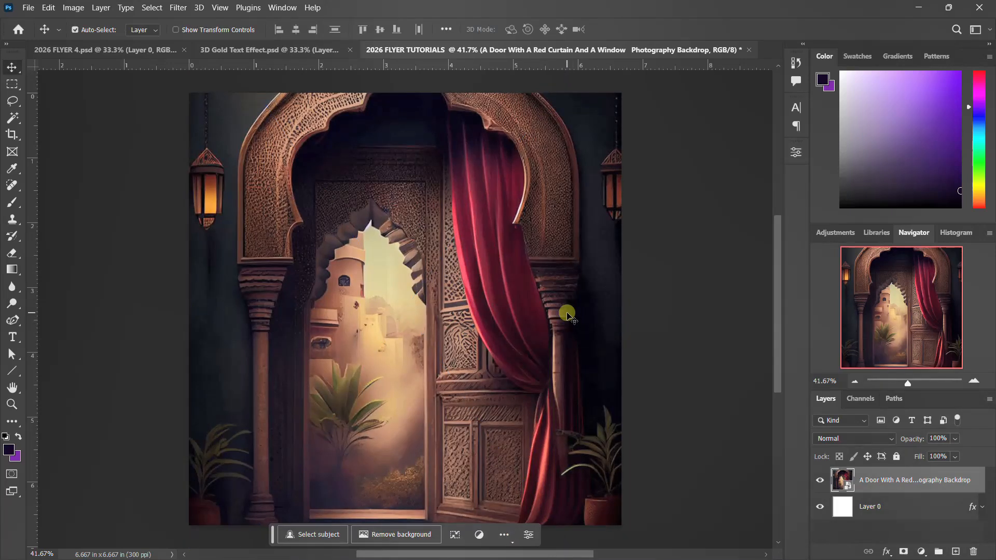
Blur the door backdrop with a Gaussian Blur of 30 pixels radius.
key(ctrl+minus)
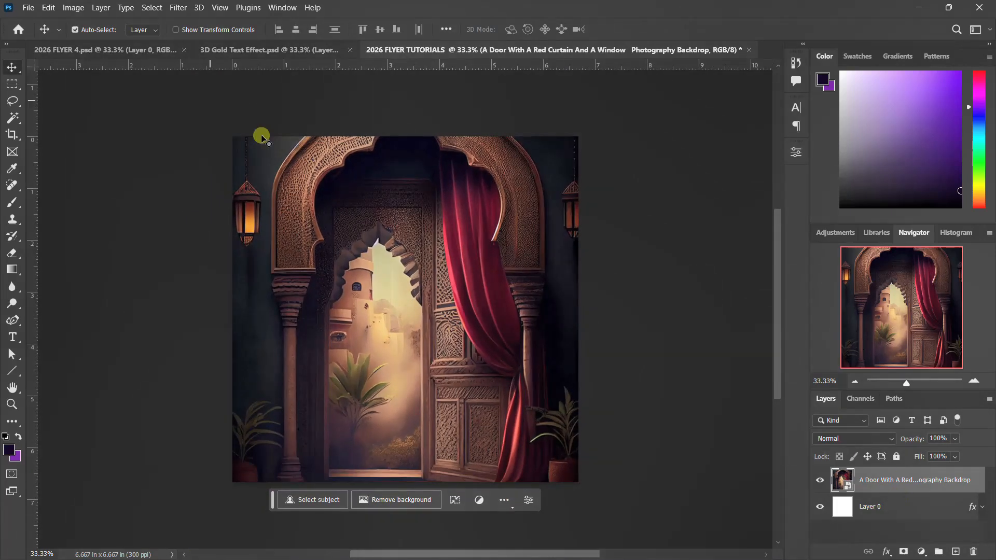
click(178, 8)
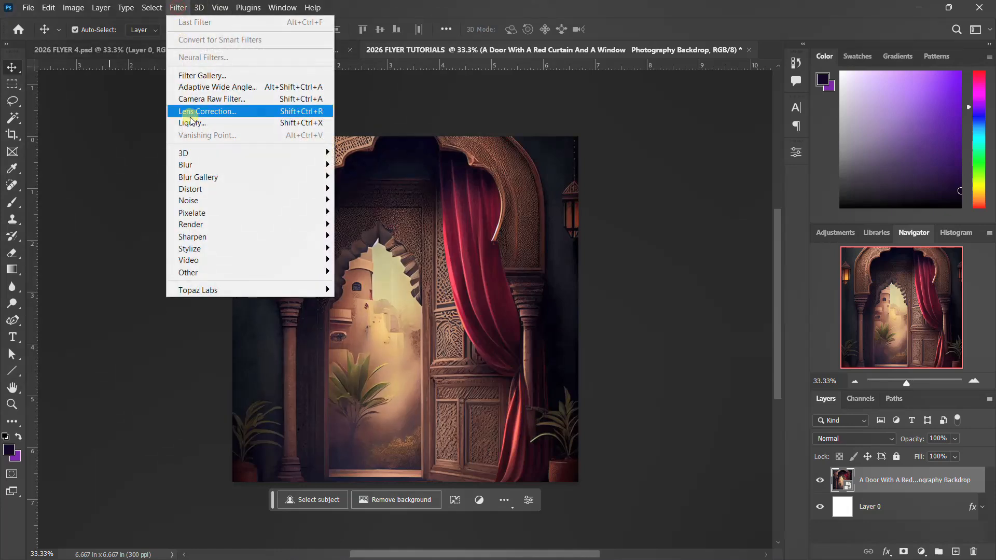
click(227, 164)
click(367, 213)
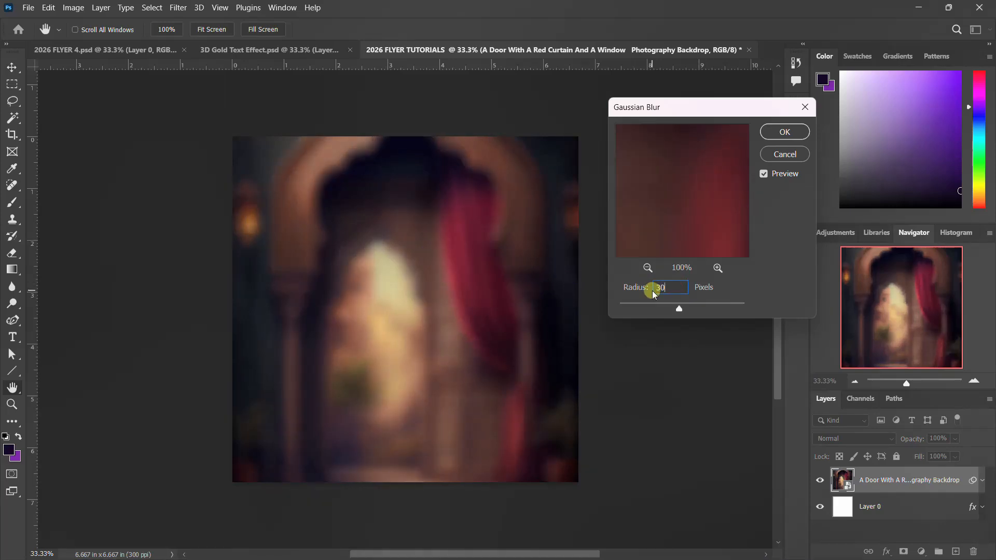
key(Return)
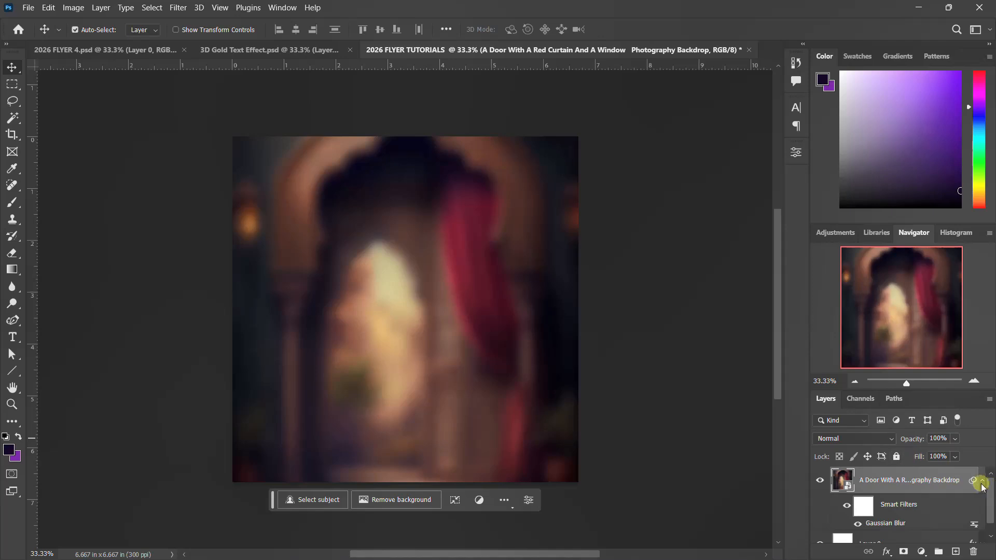
Collapse the door backdrop layer's smart filters and set its blend mode to Soft Light.
click(982, 483)
click(861, 438)
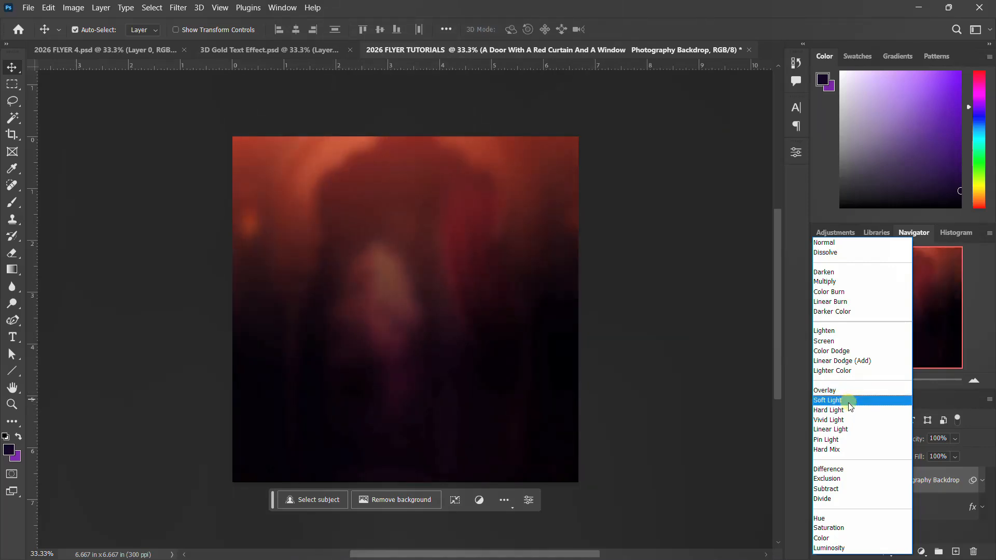
click(851, 406)
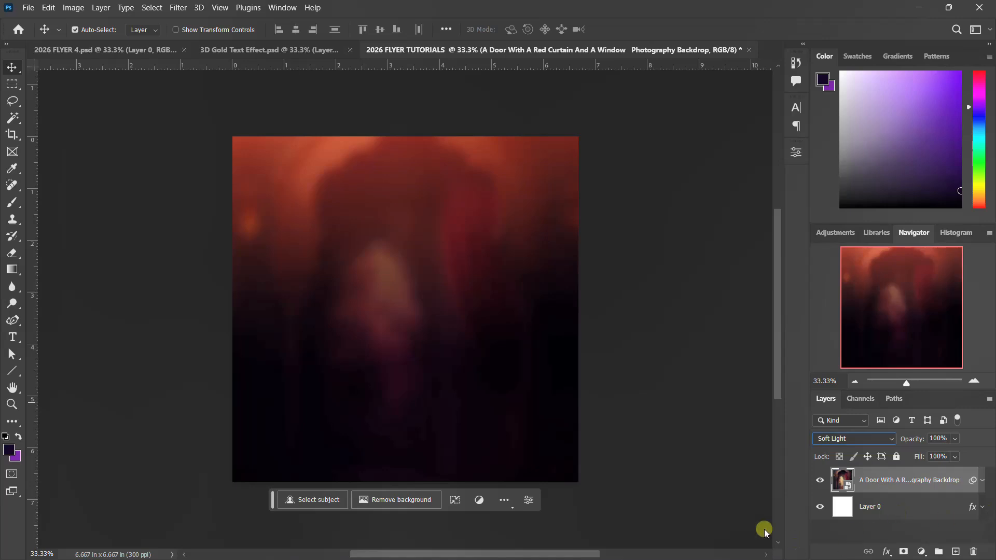
mouse_move(657, 545)
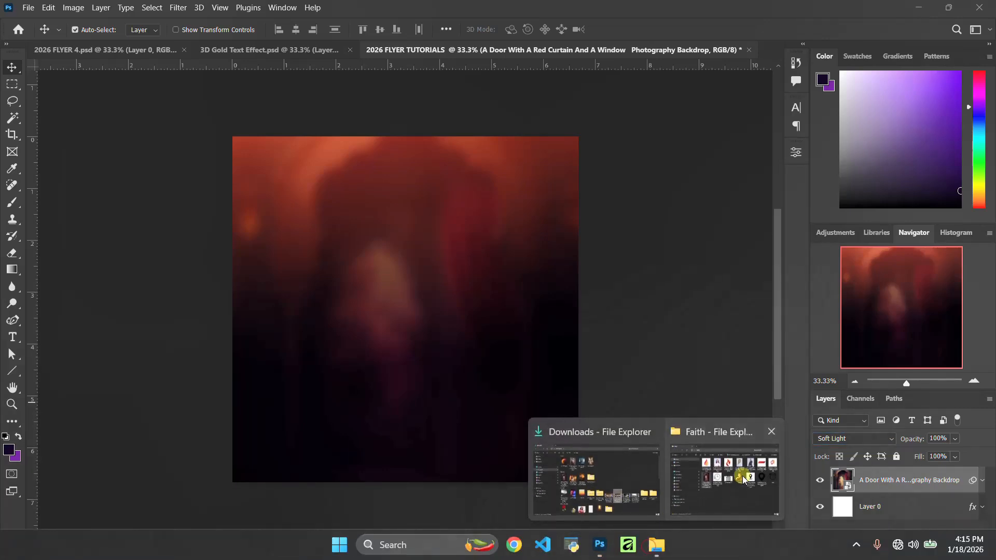
click(743, 475)
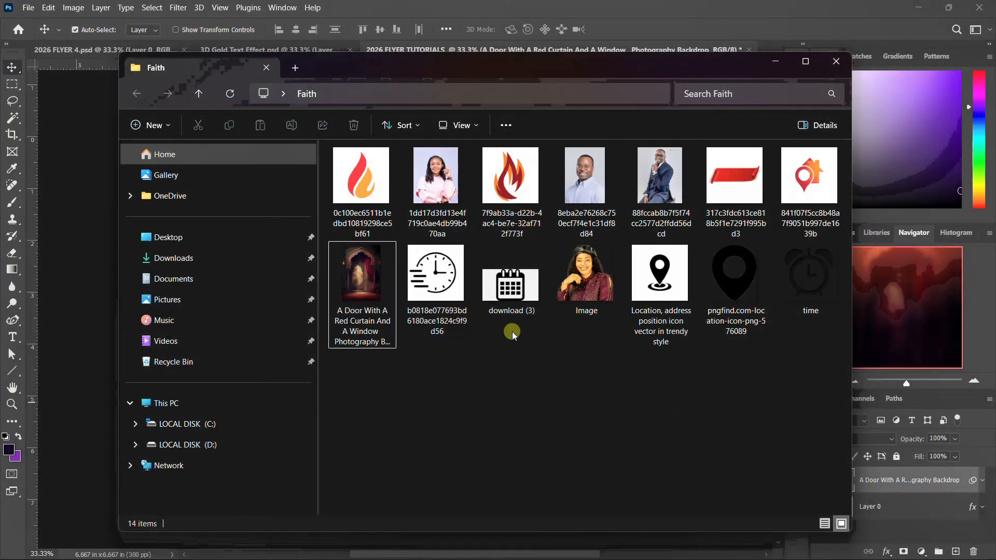
click(663, 9)
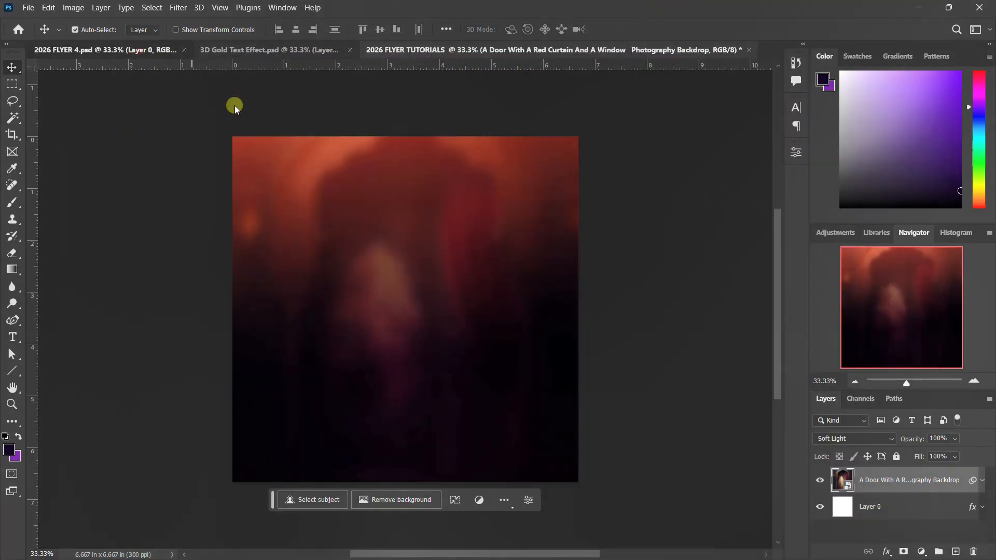
click(140, 50)
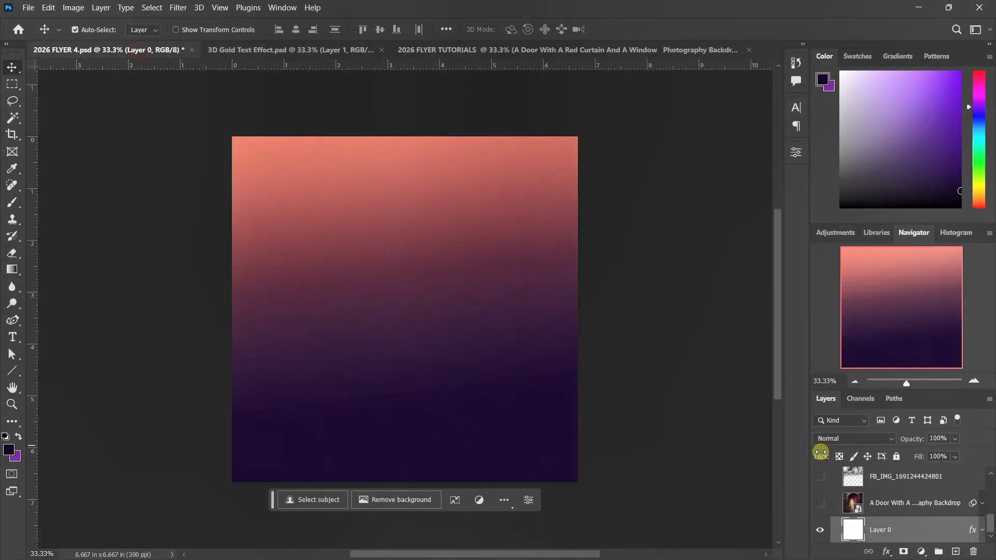
click(878, 478)
click(819, 477)
drag(472, 234, 564, 106)
drag(411, 258, 447, 231)
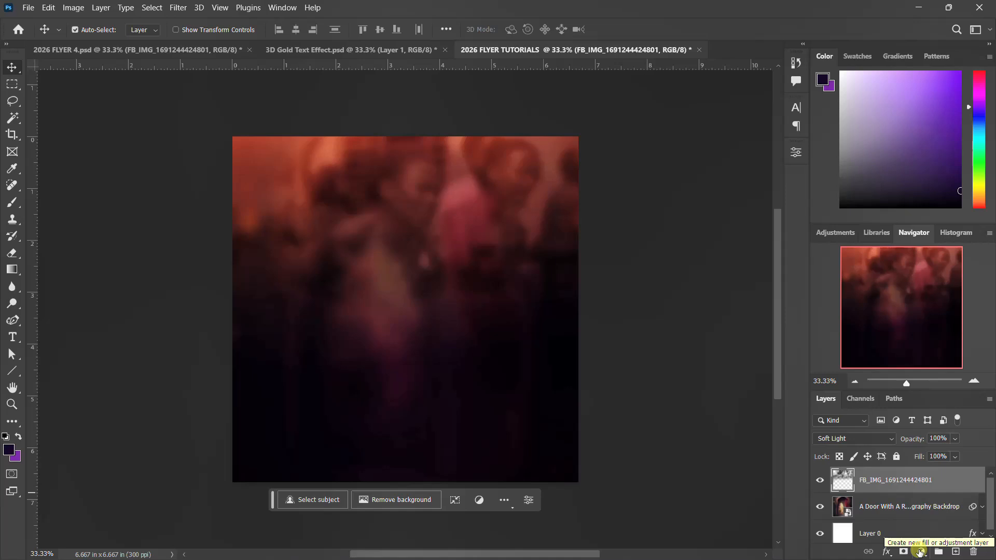
click(921, 552)
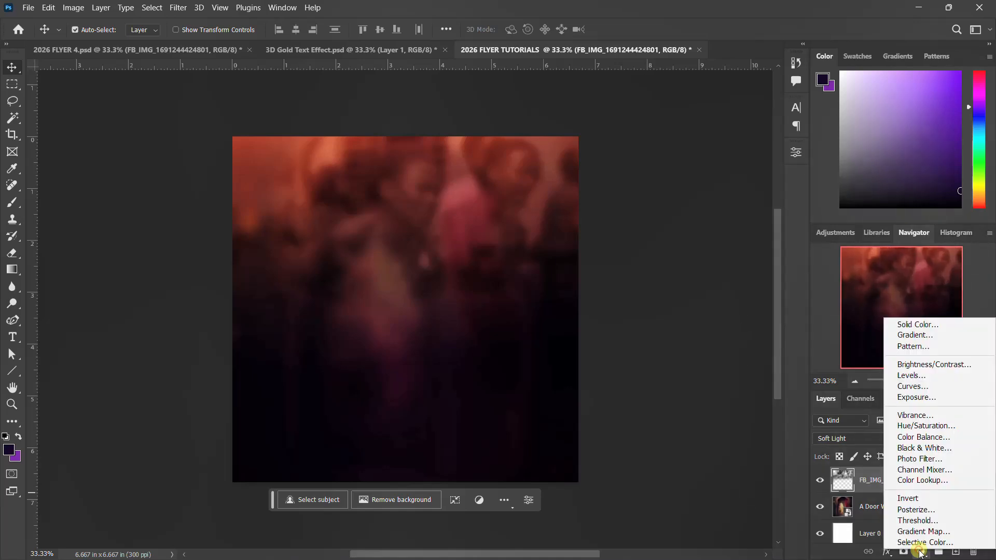
click(935, 480)
click(694, 190)
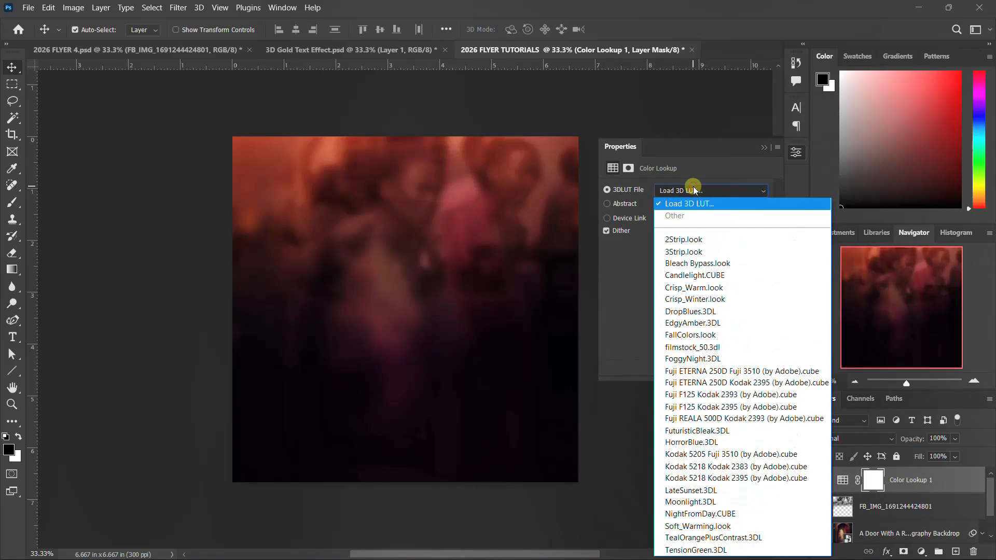
click(704, 204)
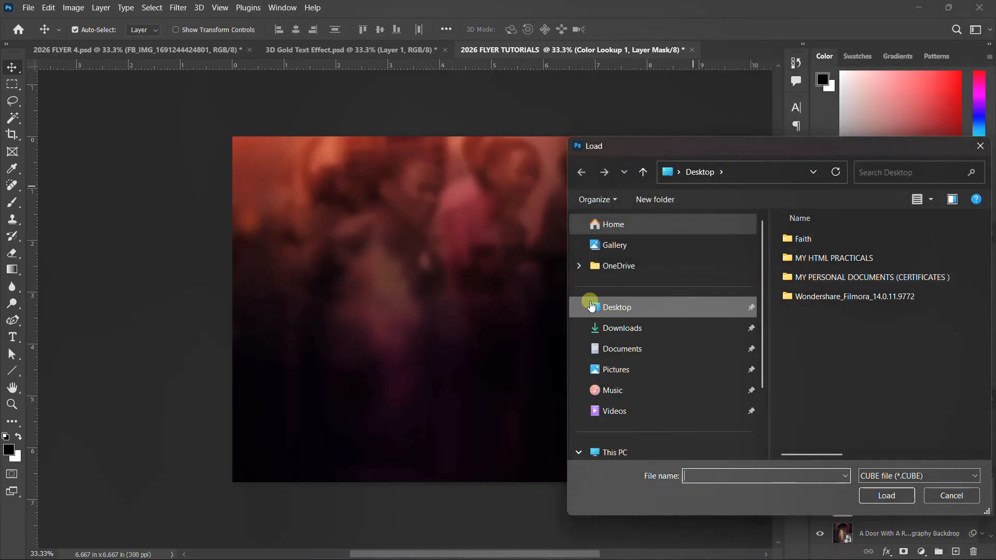
Load well-see.CUBE from the purple11-free-luts-pack folder in D:, desktop folders, SOFTWARES, MY LOGO INTRO as the colour lookup.
scroll(635, 406, down, 3)
click(646, 385)
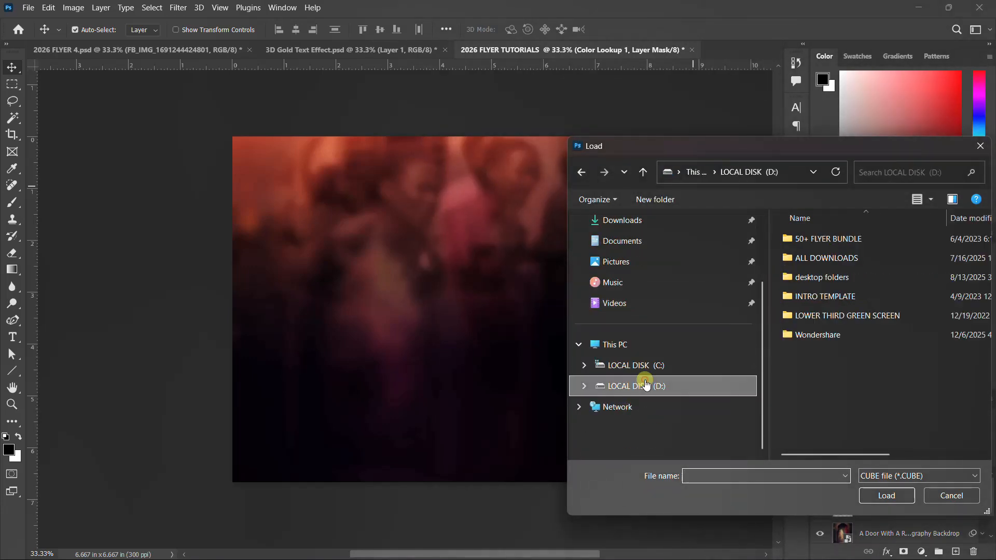
double_click(834, 279)
scroll(836, 280, down, 2)
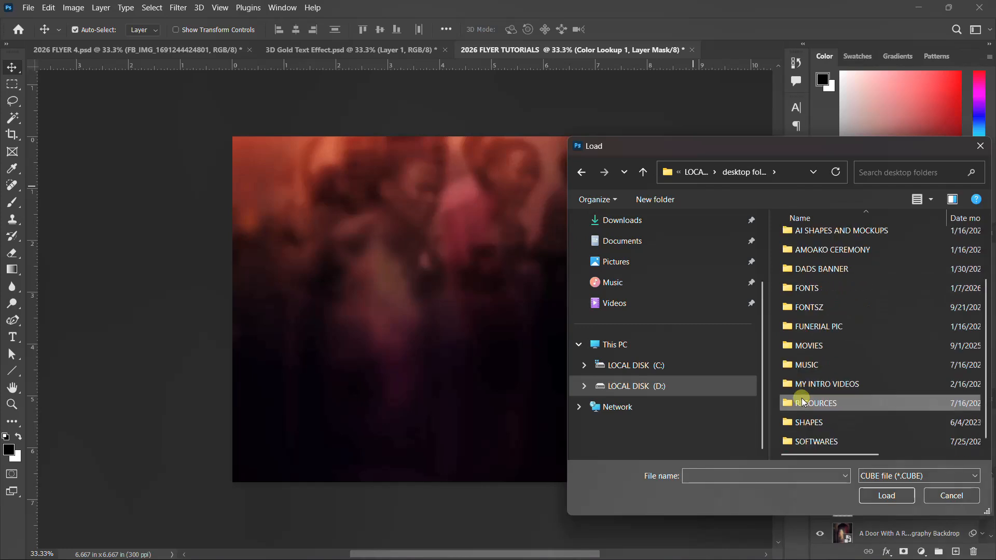
double_click(829, 441)
click(827, 235)
double_click(828, 240)
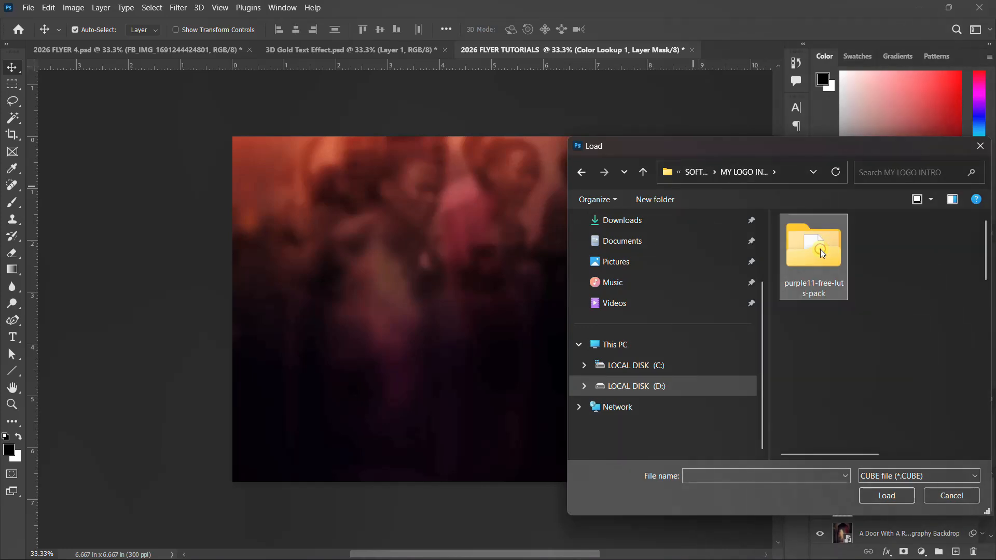
double_click(823, 254)
scroll(825, 284, down, 5)
click(810, 423)
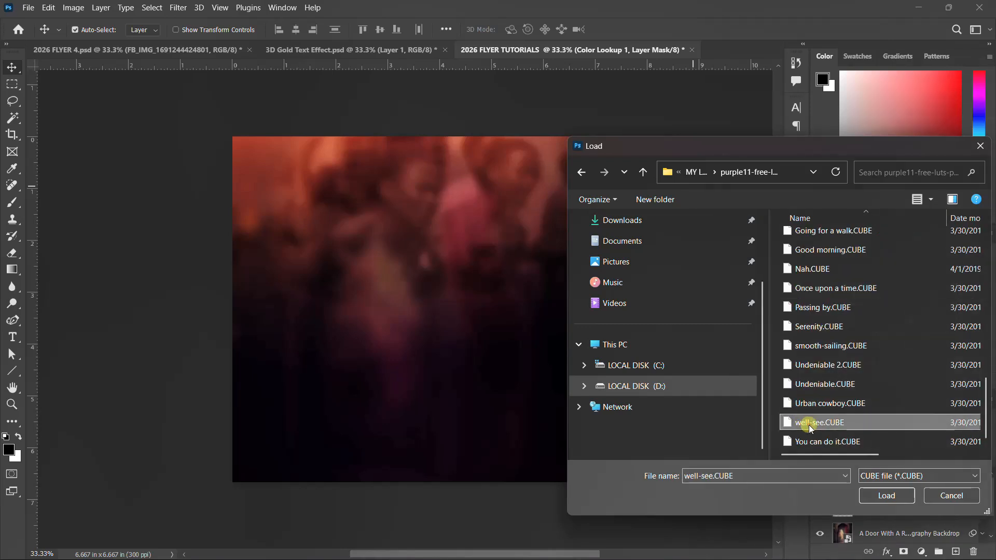
click(887, 495)
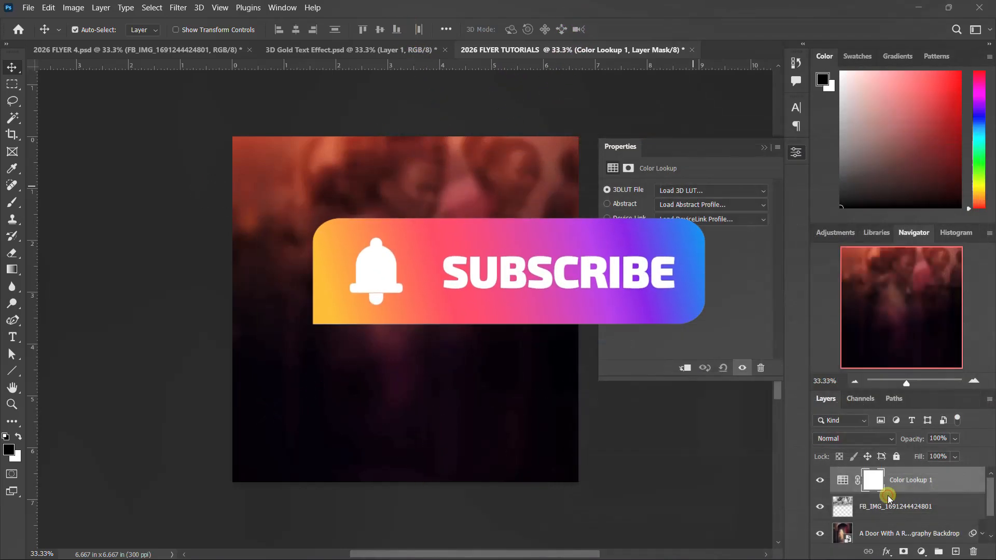
click(799, 155)
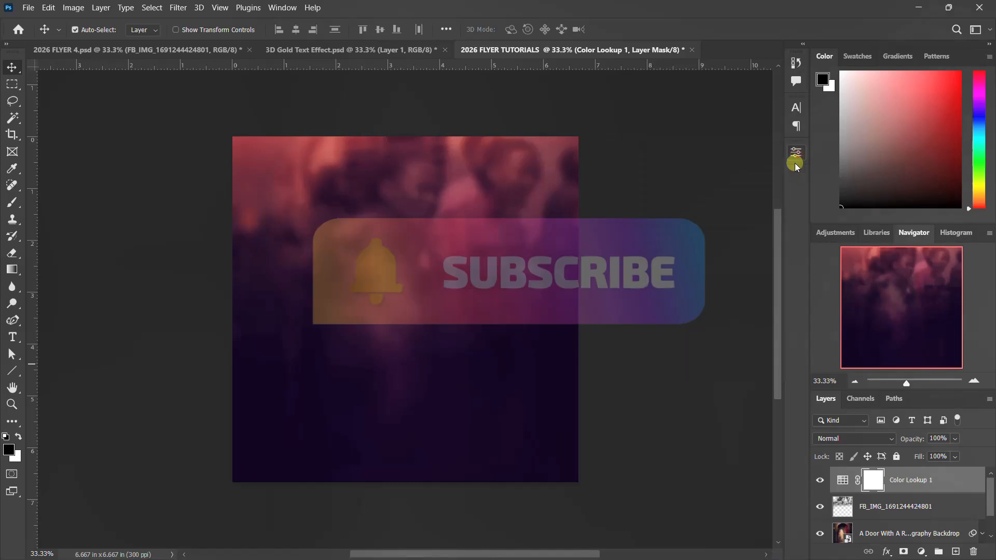
scroll(919, 498, down, 1)
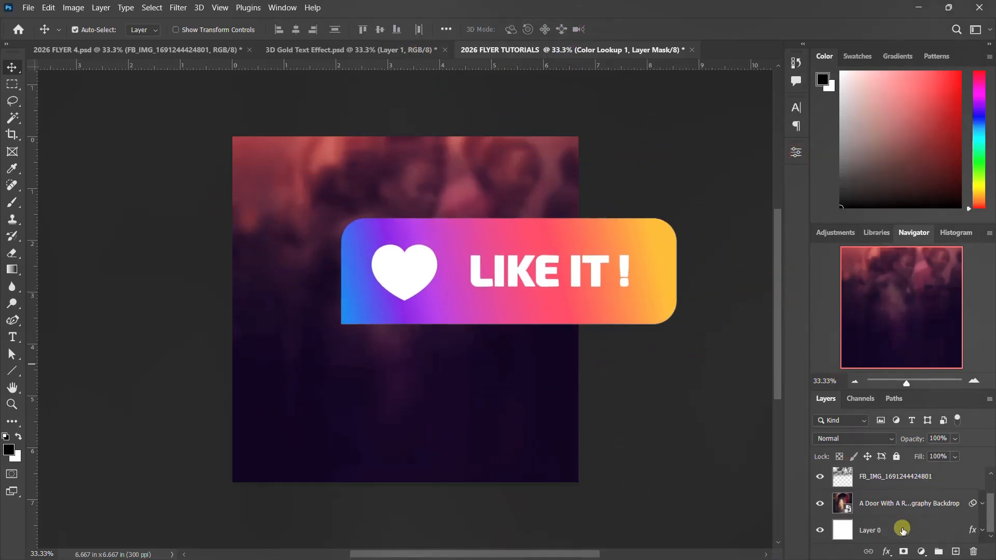
shift+click(902, 529)
scroll(898, 508, up, 1)
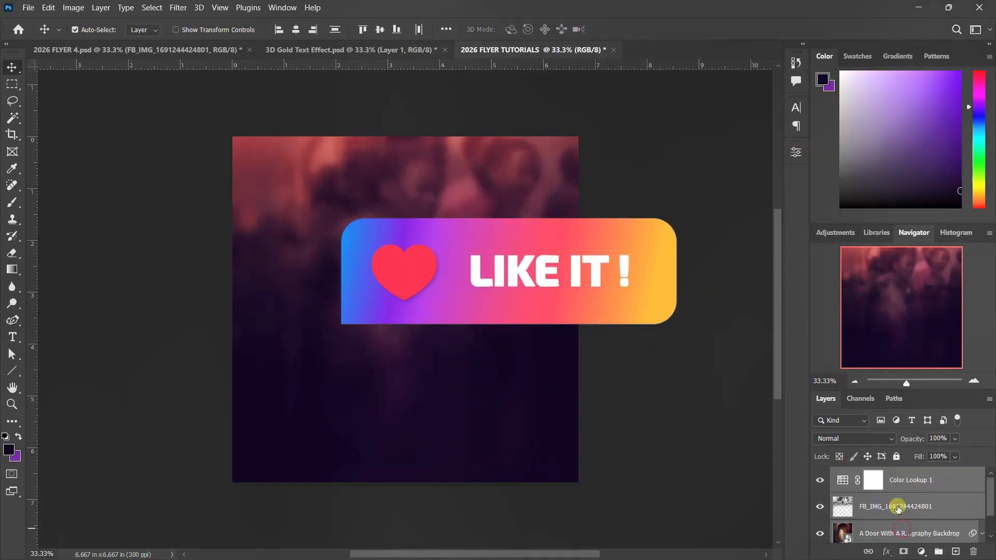
click(919, 478)
key(Delete)
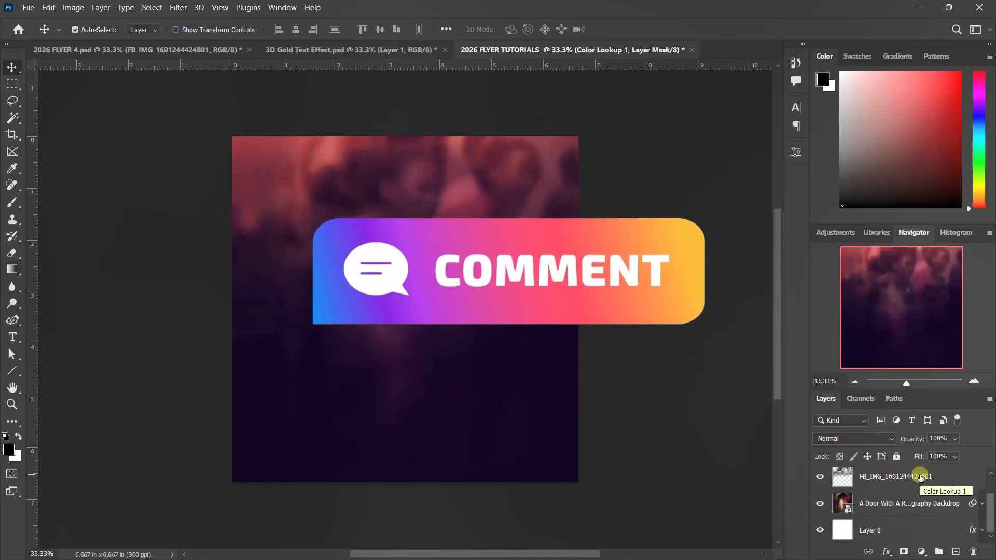
shift+click(907, 523)
key(ctrl+z)
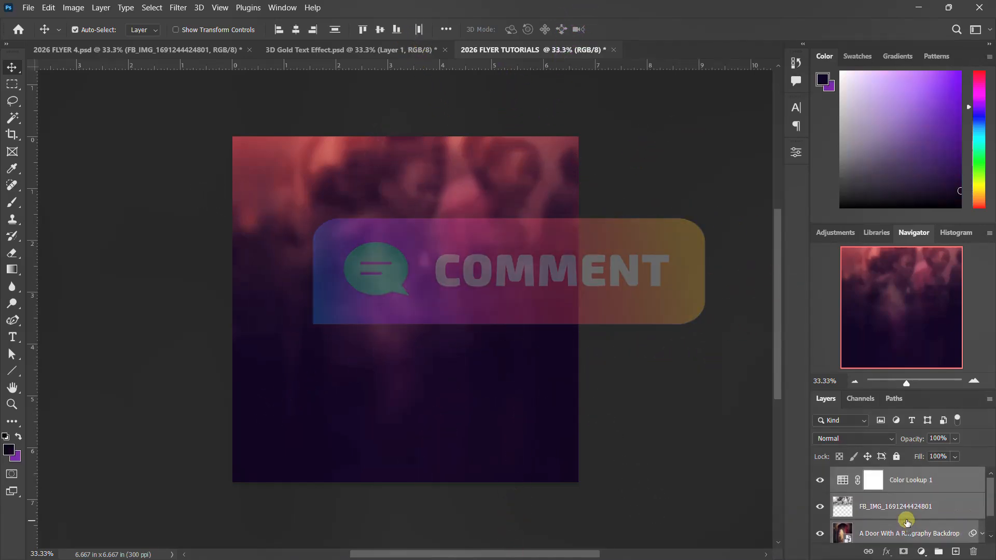
key(ctrl+g)
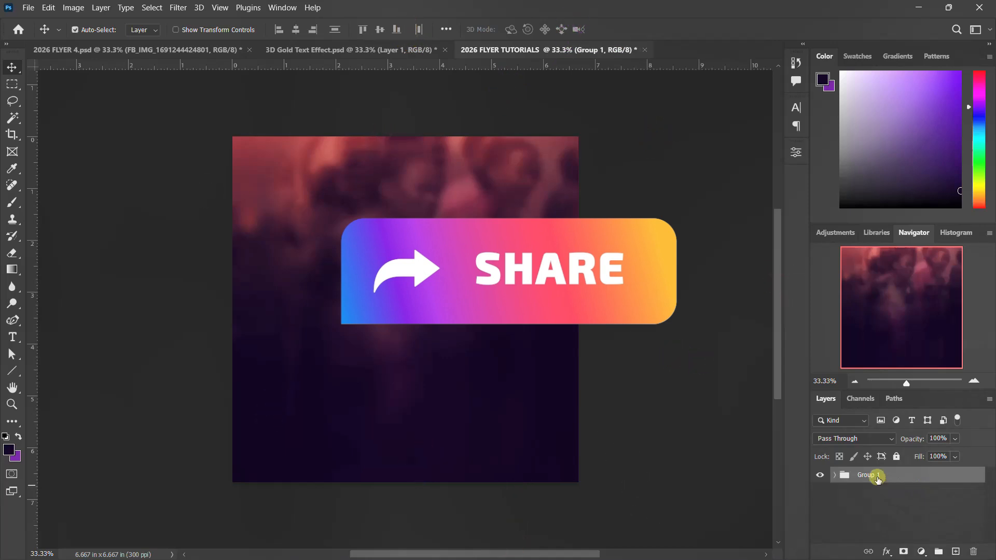
text(G)
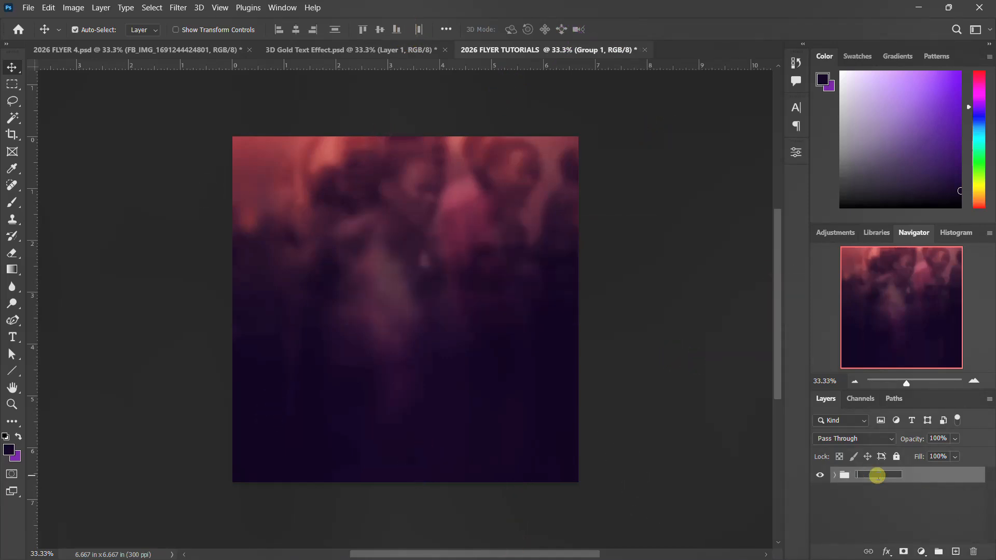
key(Return)
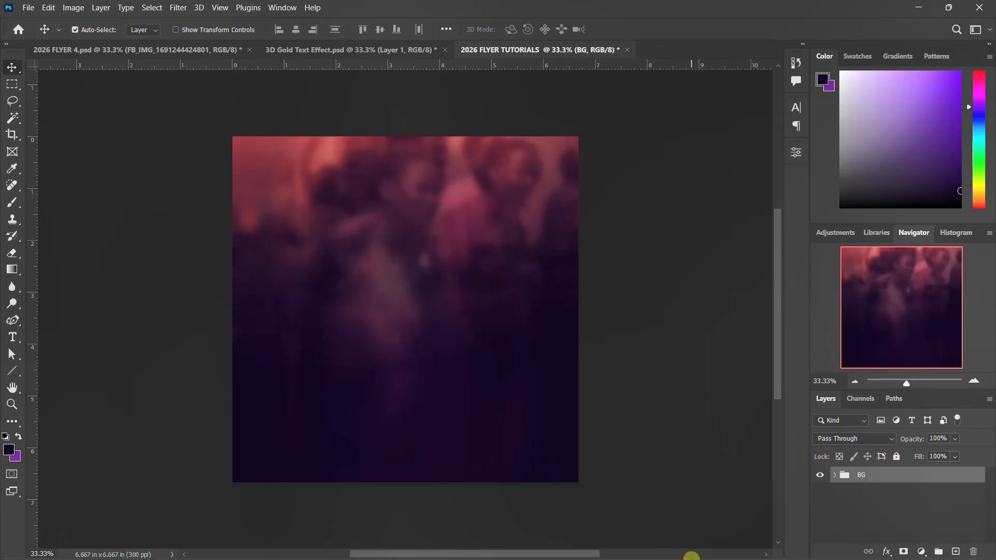
Place the red-and-orange flame image 0c100ec6511b1edbd10819298ce5bf61 from the Faith folder above the BG group and rasterize its layer.
mouse_move(664, 545)
click(731, 491)
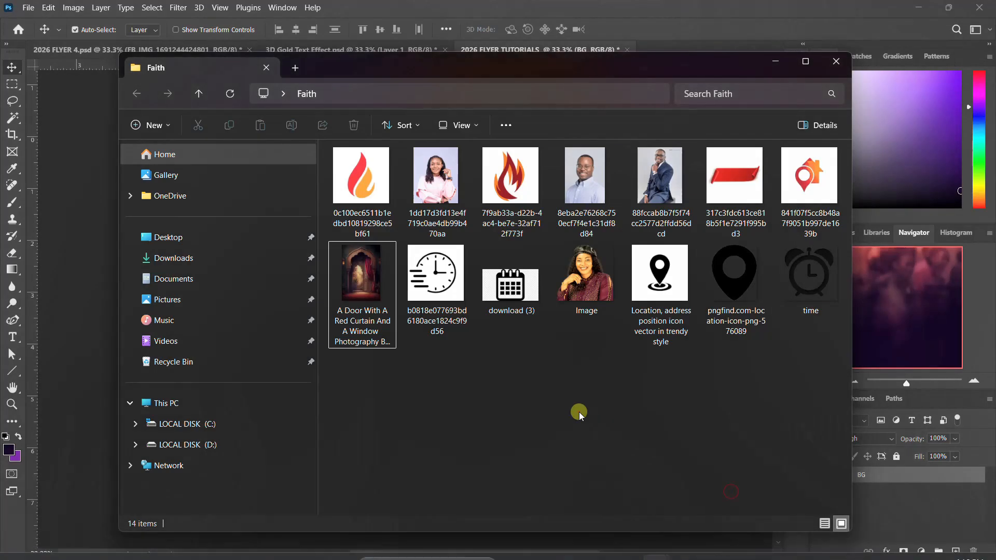
click(357, 193)
drag(357, 187, 63, 250)
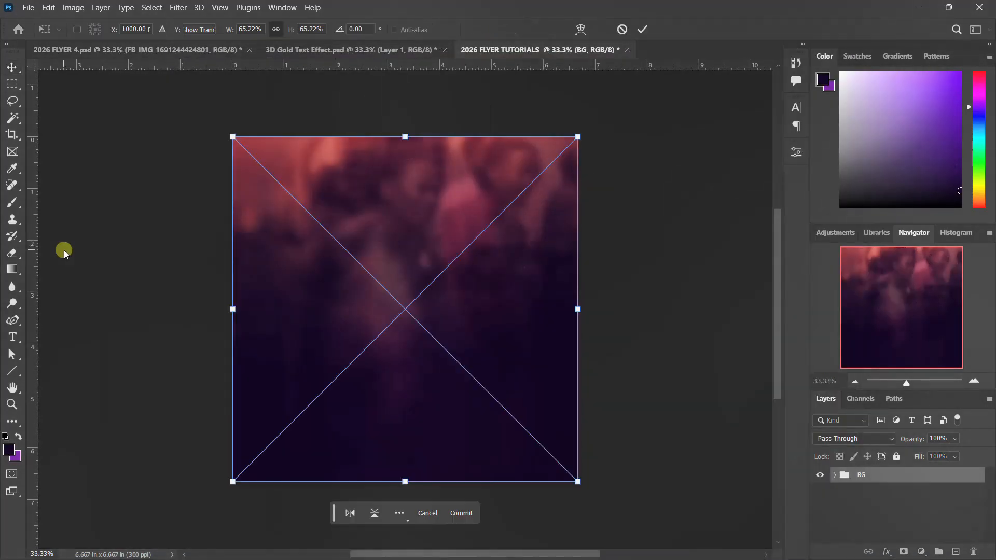
key(Return)
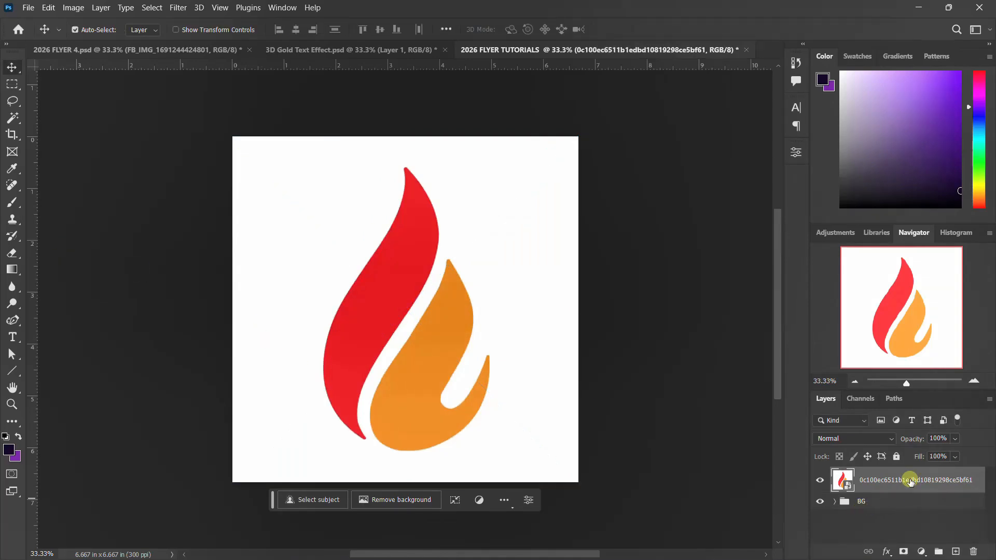
right_click(910, 481)
click(814, 283)
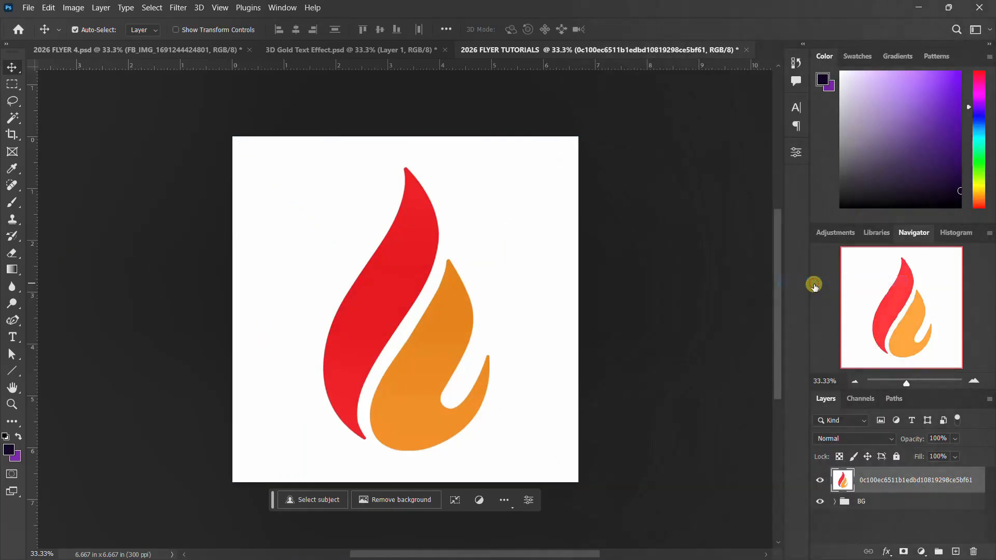
Remove the white background around the flame with the Magic Wand tool and clear the selection.
key(w)
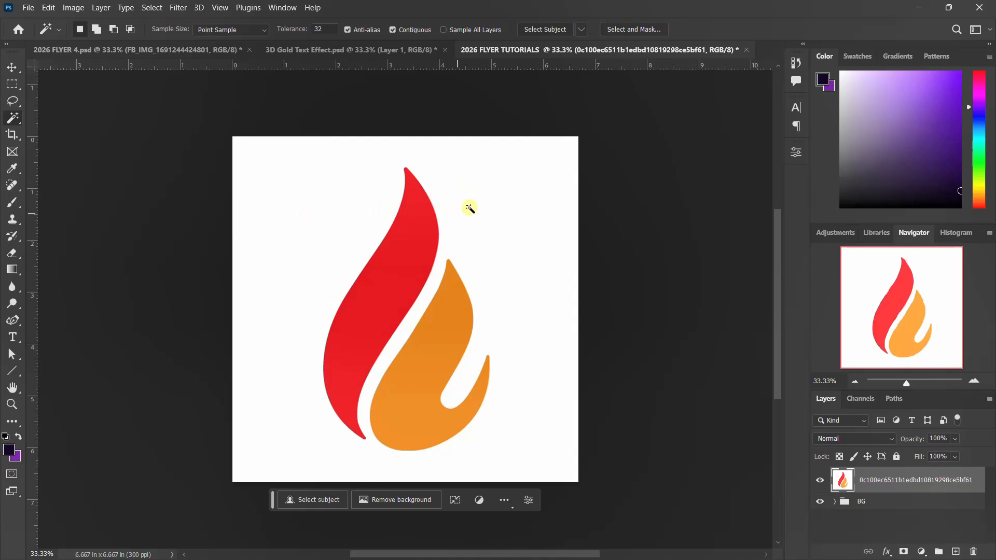
right_click(16, 119)
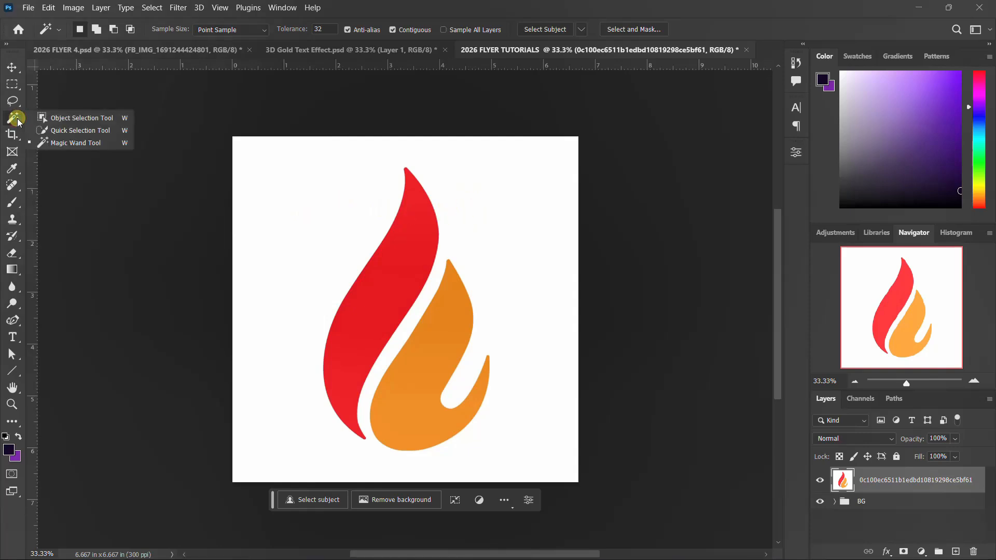
click(71, 143)
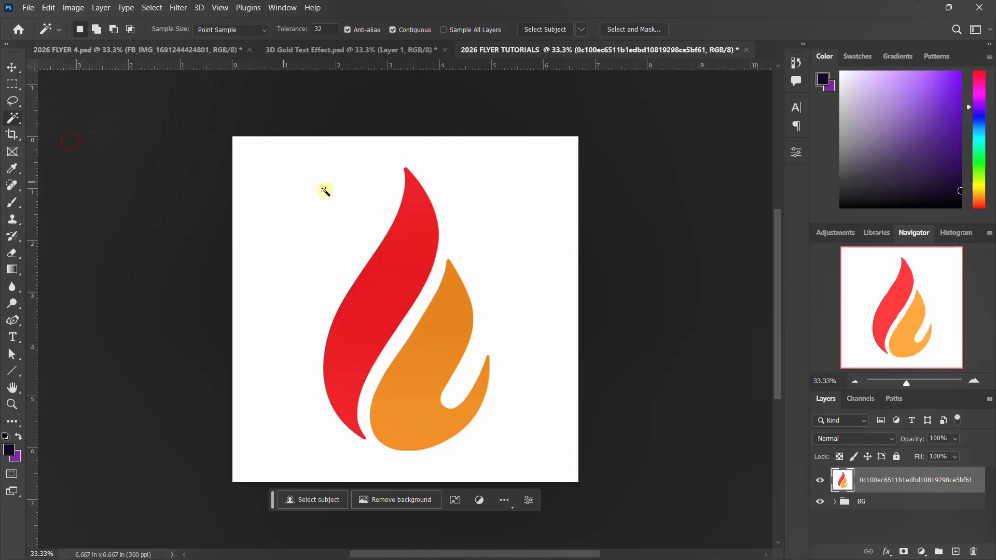
click(501, 232)
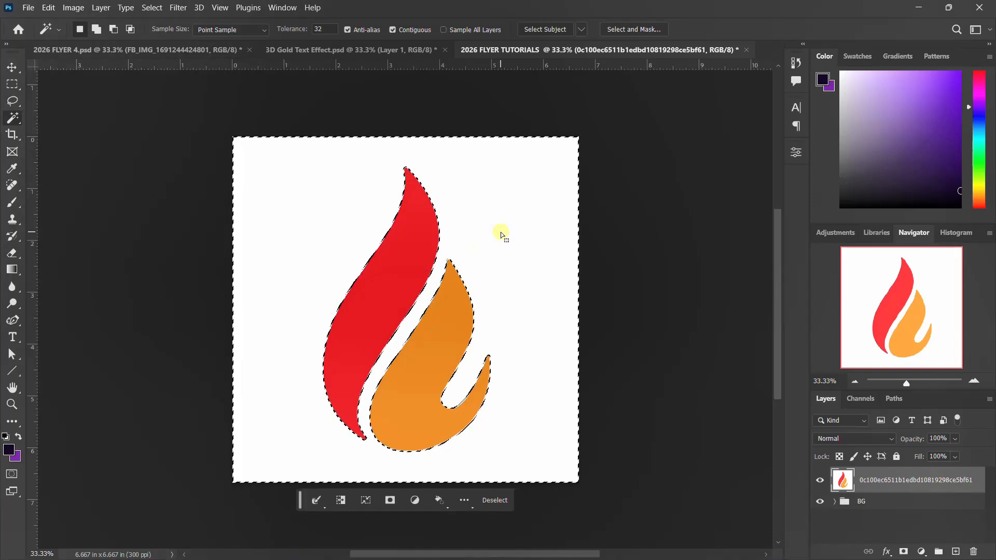
key(Delete)
key(ctrl+d)
Scale the flame down to a small logo and place it in the upper-left part of the canvas.
click(401, 294)
key(v)
click(381, 307)
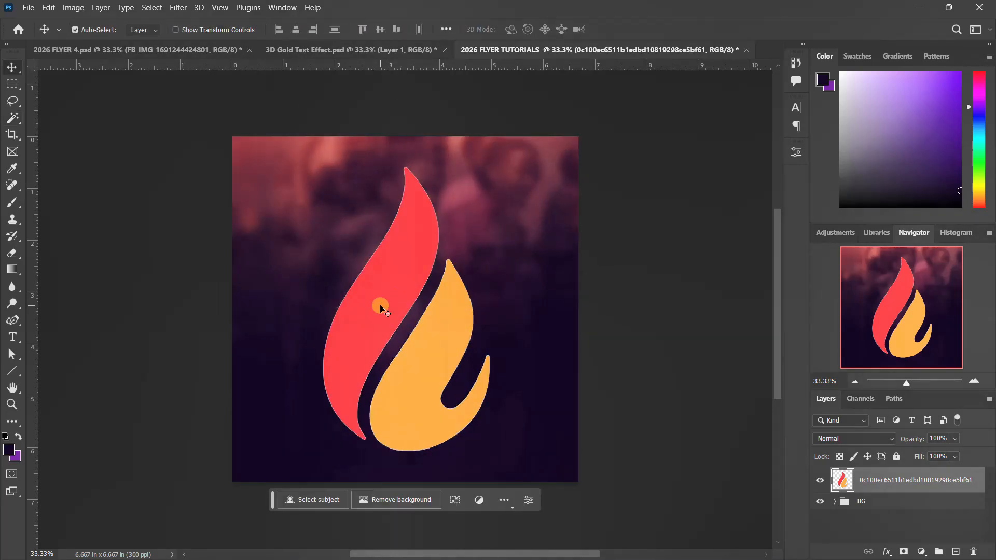
key(ctrl+t)
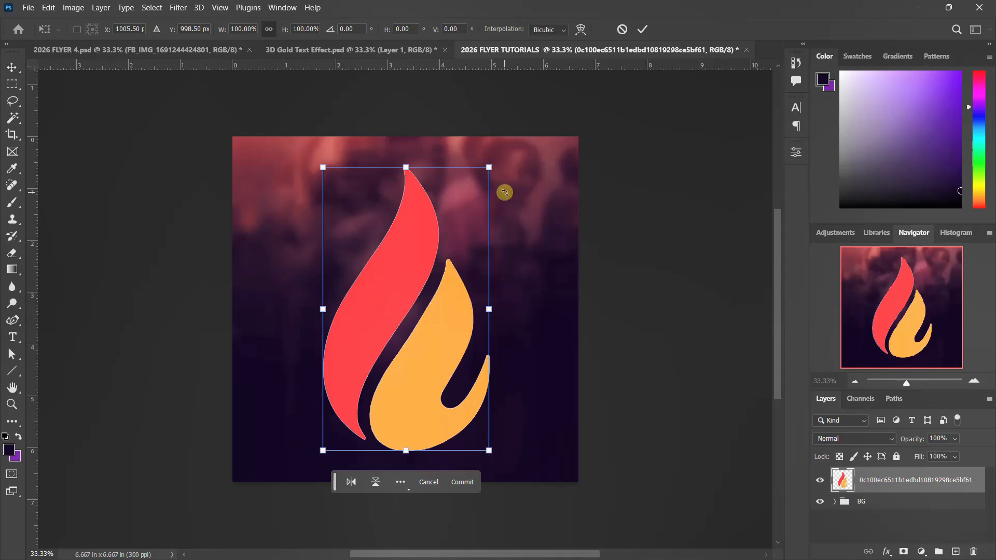
drag(488, 168, 326, 187)
key(Return)
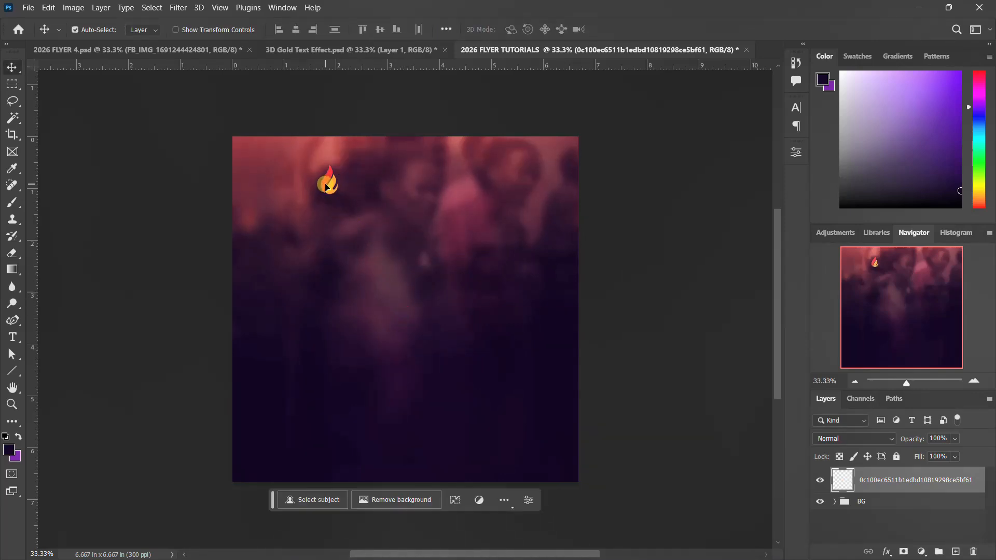
mouse_move(680, 559)
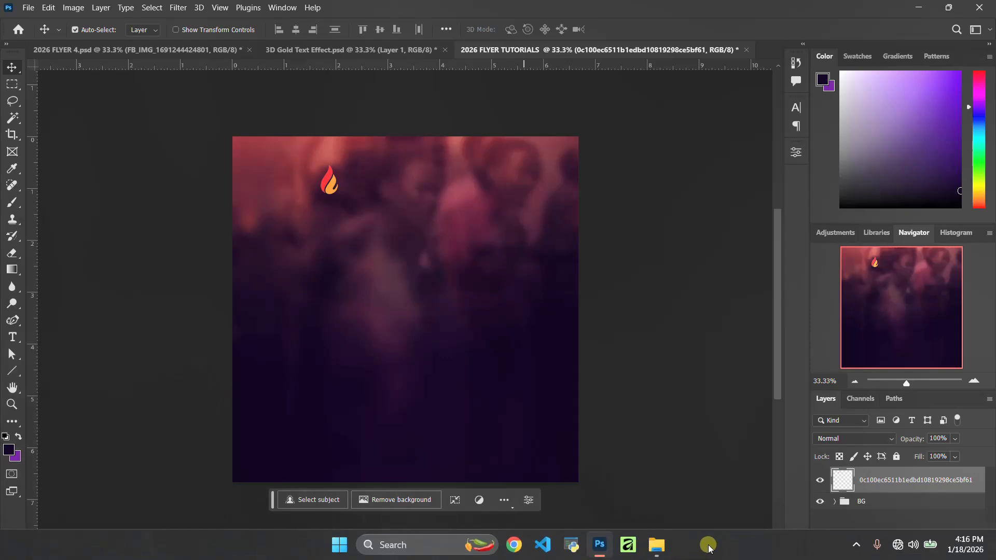
click(850, 547)
click(839, 510)
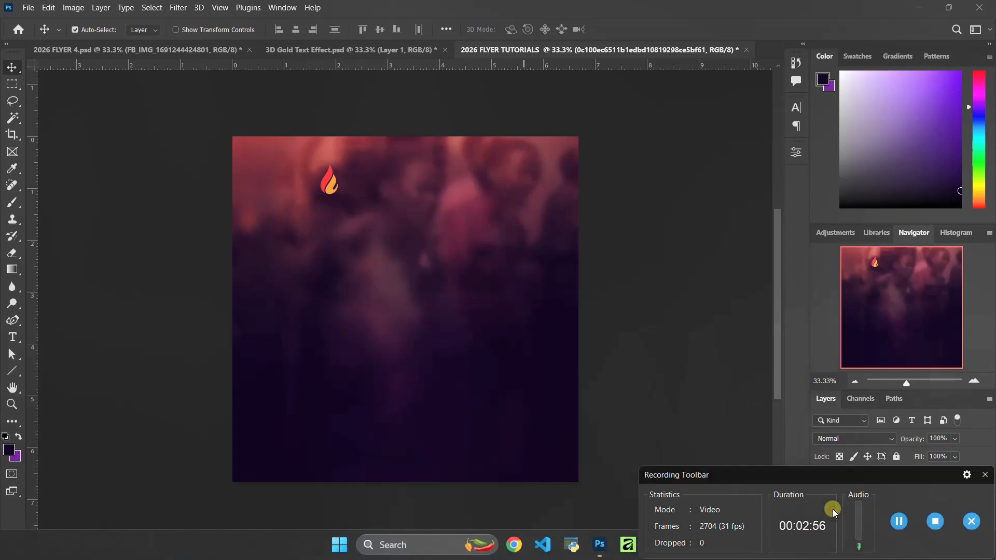
click(897, 522)
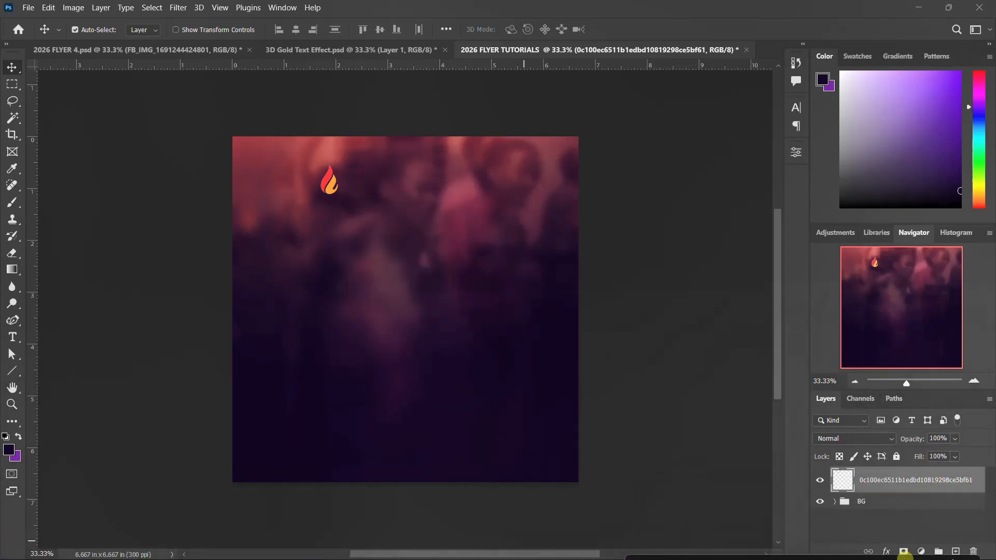
click(857, 545)
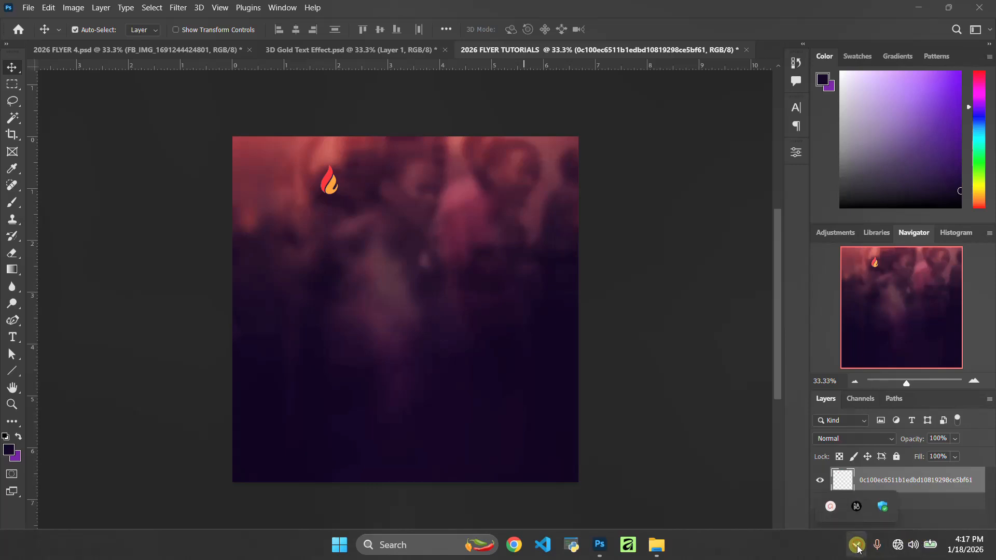
click(852, 540)
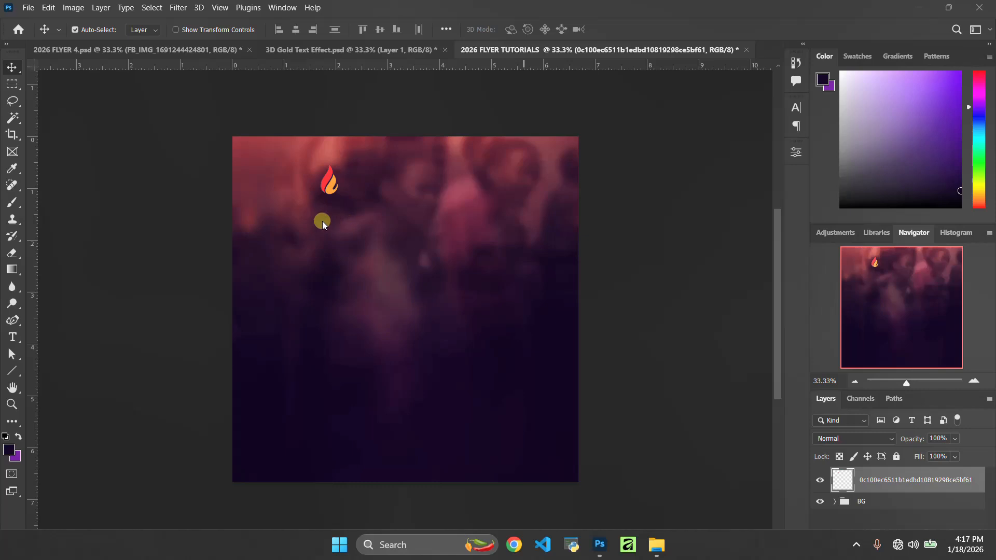
Draw a circle about 198 px in diameter over the flame logo and fill it with white.
click(13, 369)
click(52, 384)
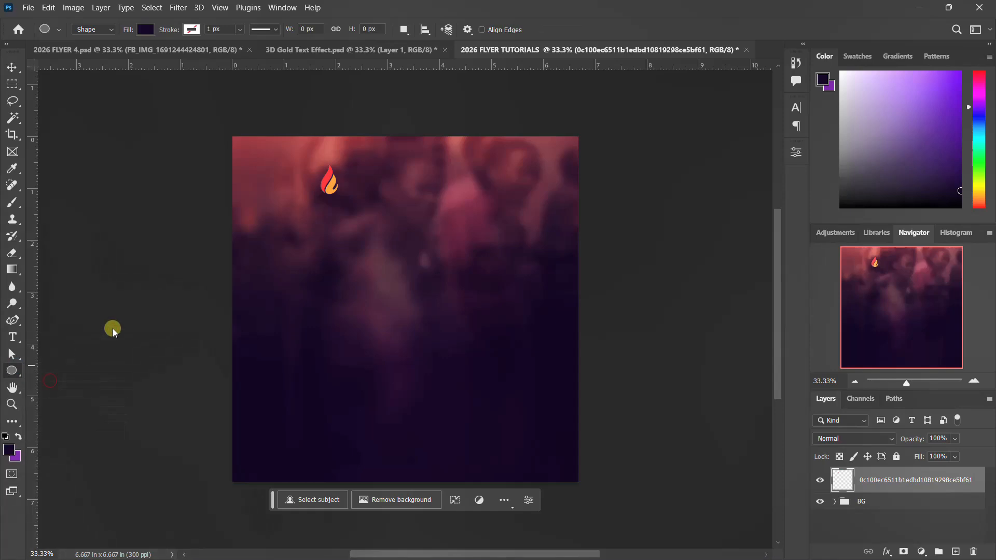
drag(304, 172, 360, 206)
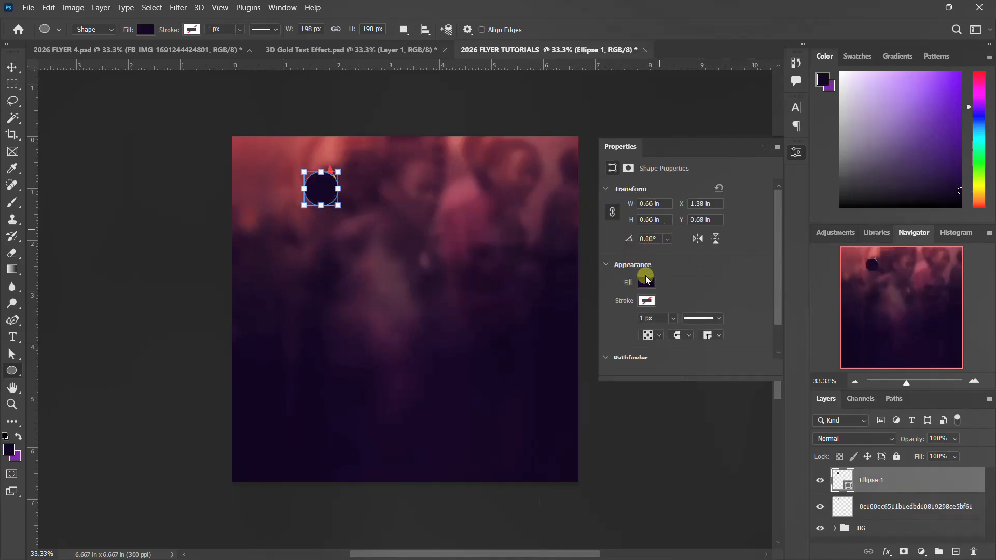
click(646, 283)
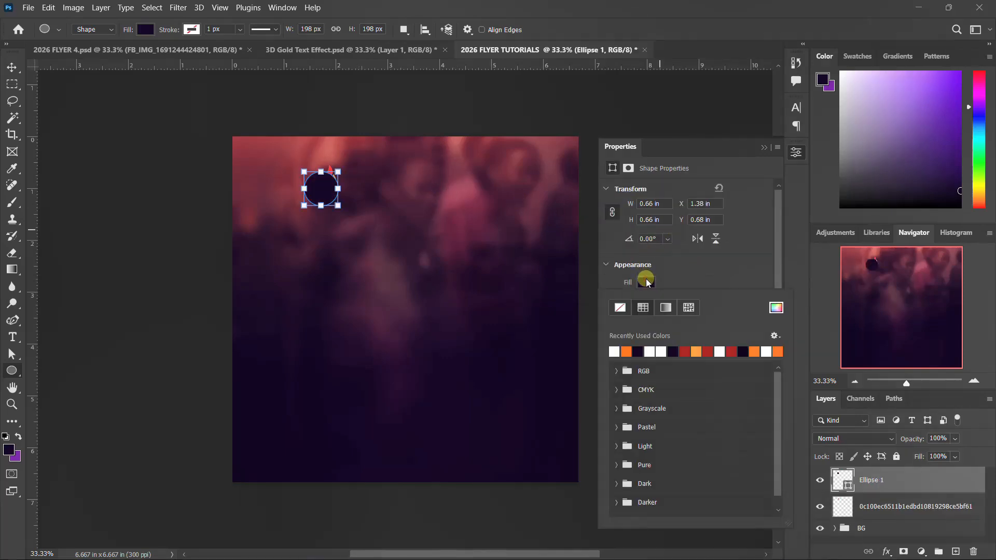
click(615, 351)
click(796, 152)
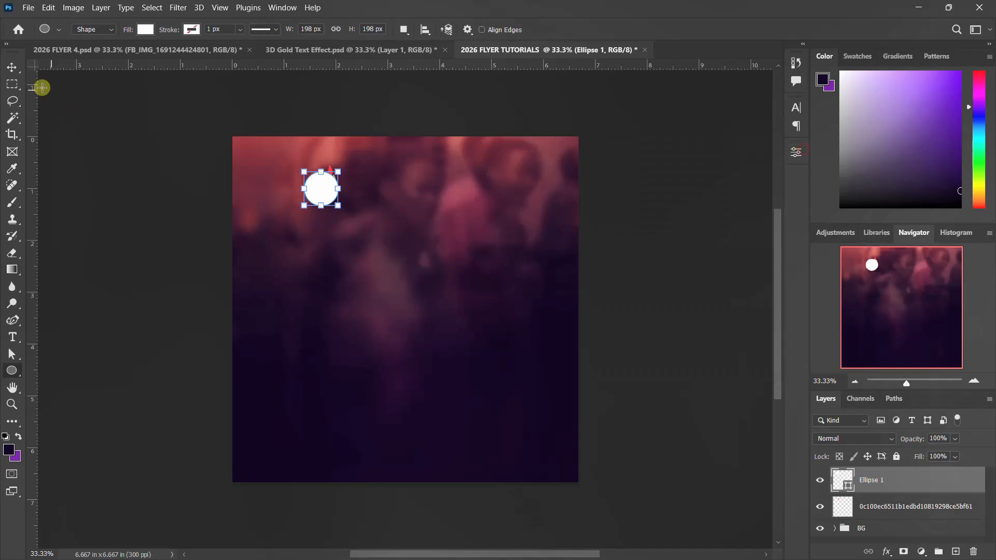
Centre the white circle on the flame, bring the flame layer above Ellipse 1 and align it vertically to the circle.
click(11, 67)
drag(318, 186, 326, 180)
click(876, 503)
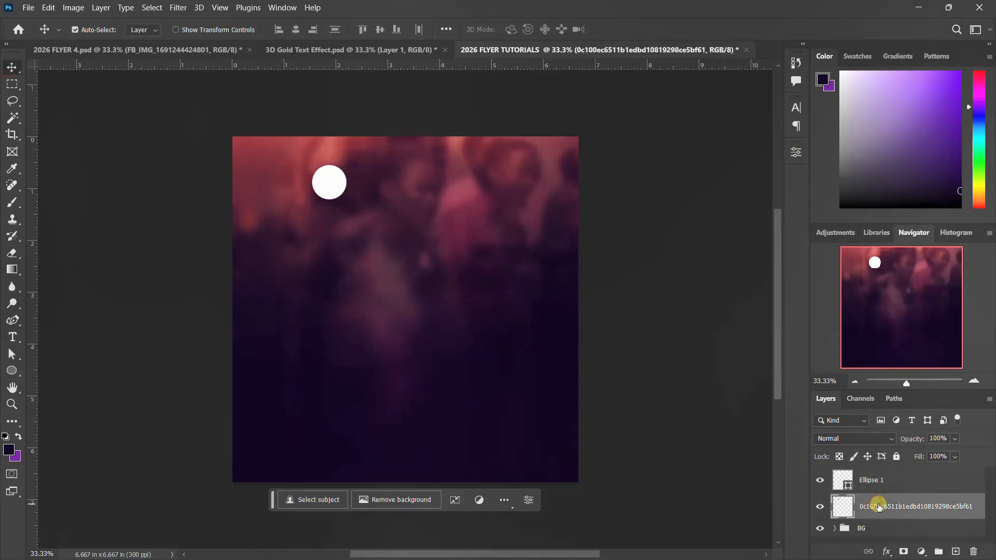
mouse_move(880, 500)
mouse_down()
mouse_move(879, 473)
mouse_move(880, 495)
mouse_up()
ctrl+click(840, 503)
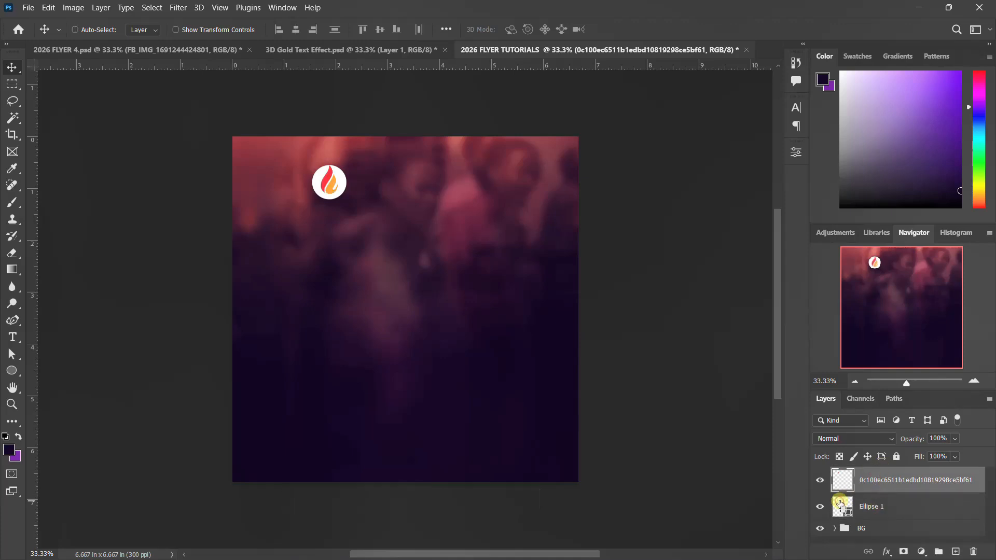
click(380, 32)
key(ctrl+d)
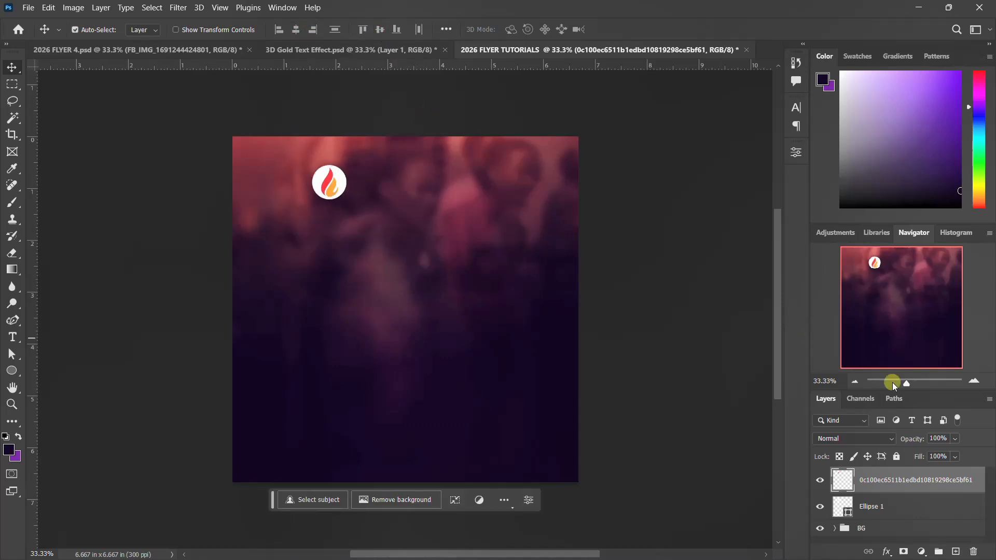
In 2026 FLYER 4.psd, collapse the BG group, show the LOGO group and select the belivers meracle text layer.
click(212, 53)
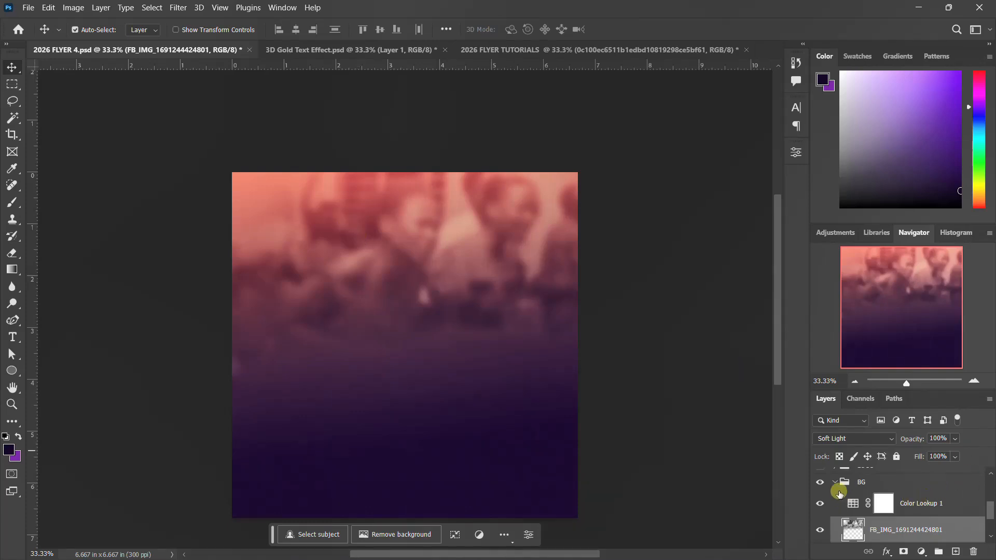
click(837, 483)
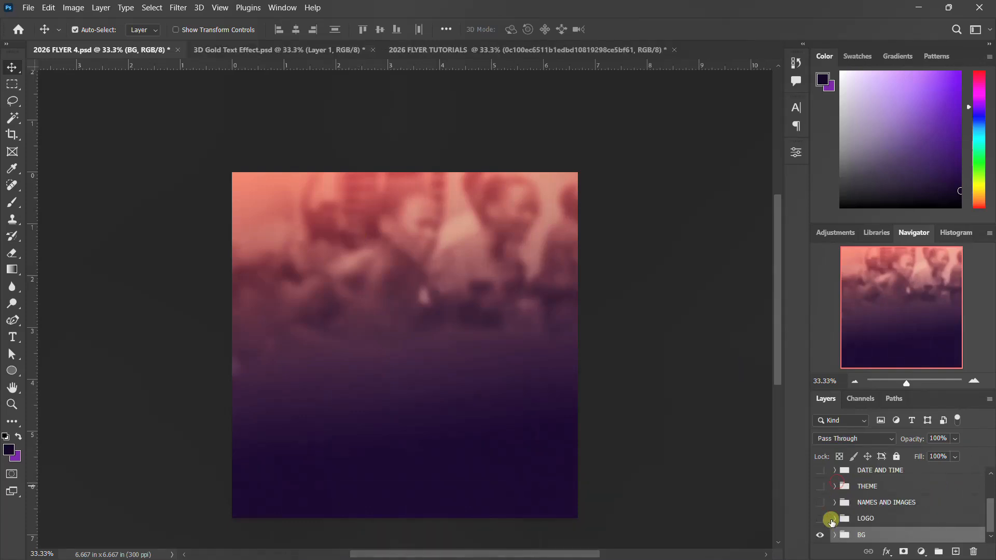
click(821, 519)
click(368, 193)
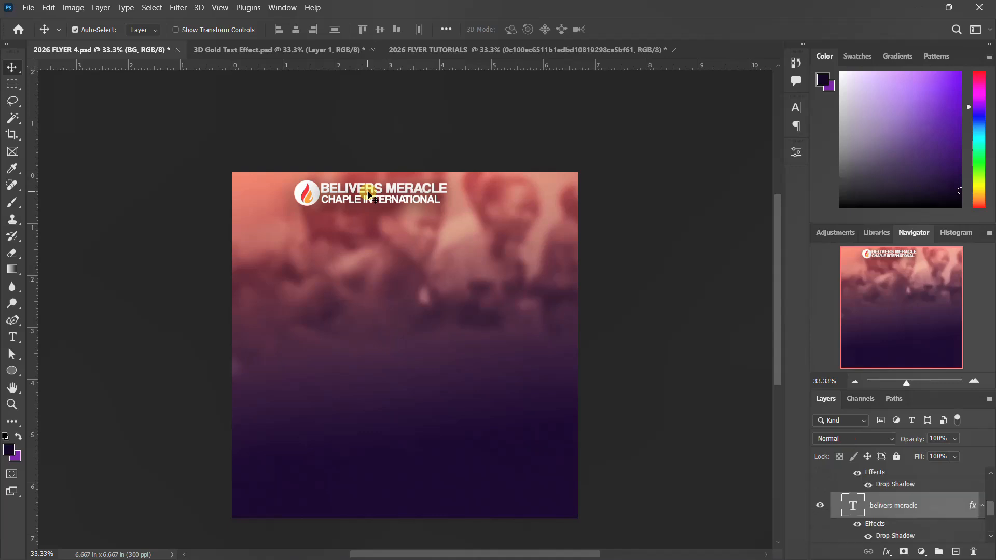
mouse_move(367, 194)
mouse_down()
mouse_move(503, 133)
mouse_move(545, 85)
mouse_move(358, 176)
mouse_move(373, 189)
mouse_up()
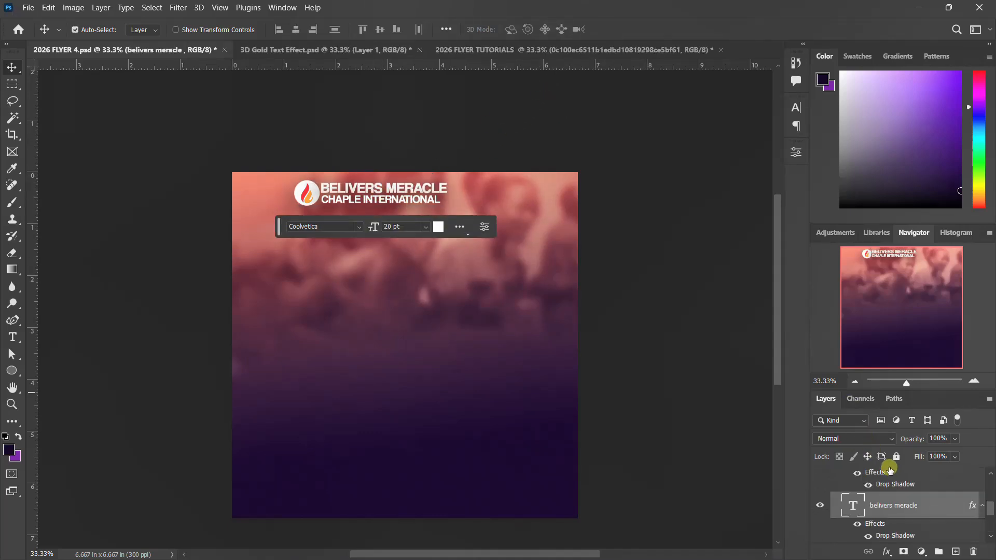
Copy the belivers meracle and chaple international text layers into 2026 FLYER TUTORIALS and place them just beside the circular flame logo.
scroll(898, 504, down, 1)
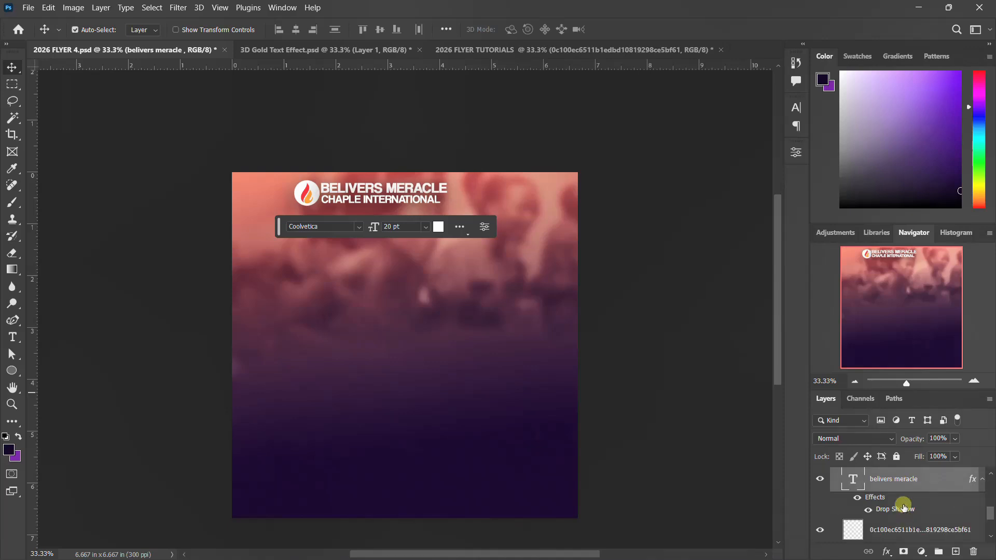
scroll(903, 505, up, 2)
shift+click(900, 484)
drag(340, 210, 456, 95)
drag(379, 192, 414, 178)
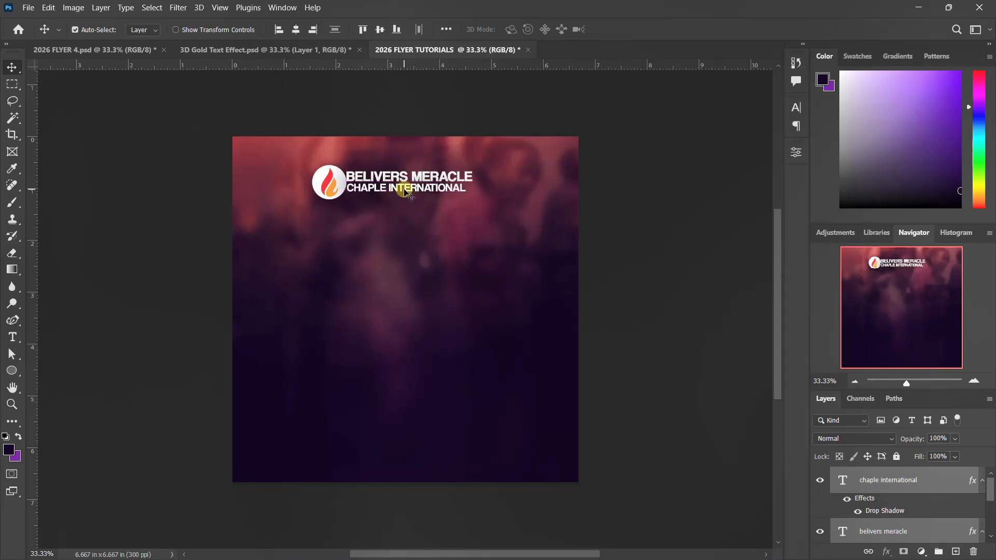
key(Right)
key(Right)
key(Right)
key(Right)
key(Right)
key(Right)
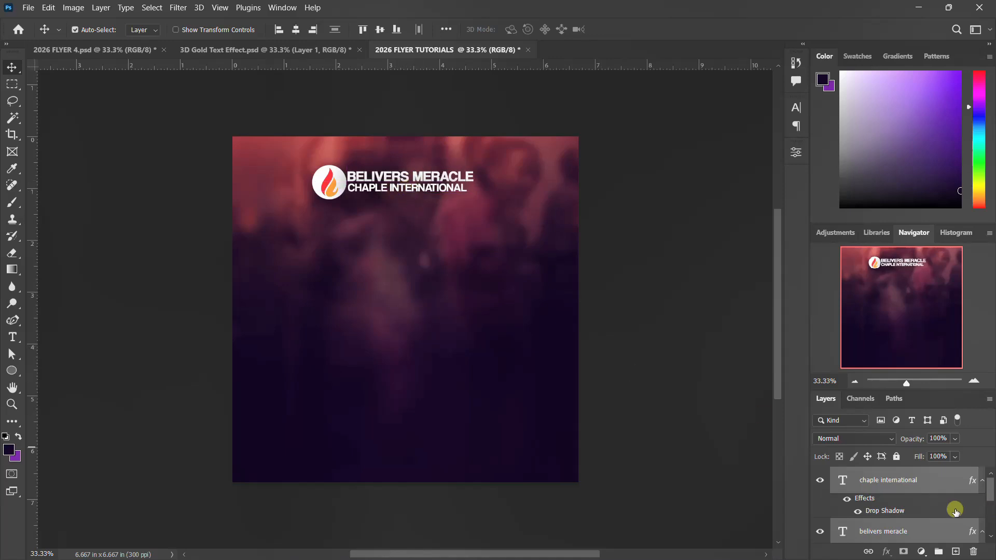
Scale the flame layer and Ellipse 1 together to about 70% and keep them beside the church name.
click(982, 481)
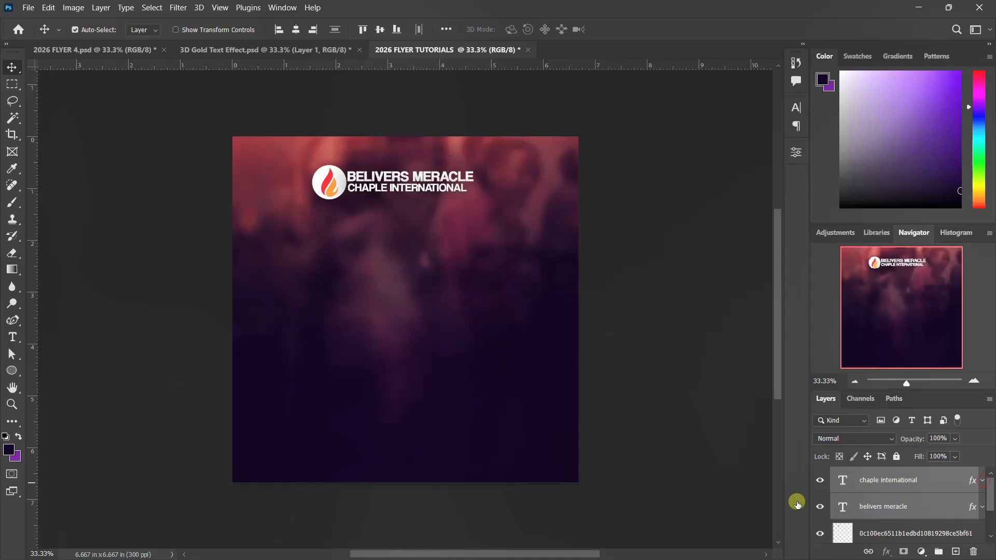
click(888, 533)
scroll(892, 529, down, 2)
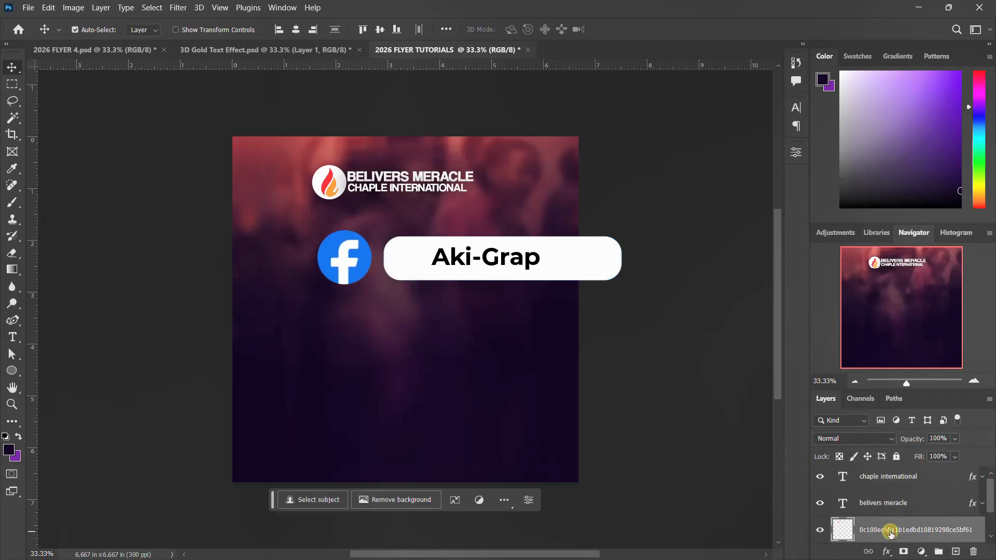
shift+click(897, 523)
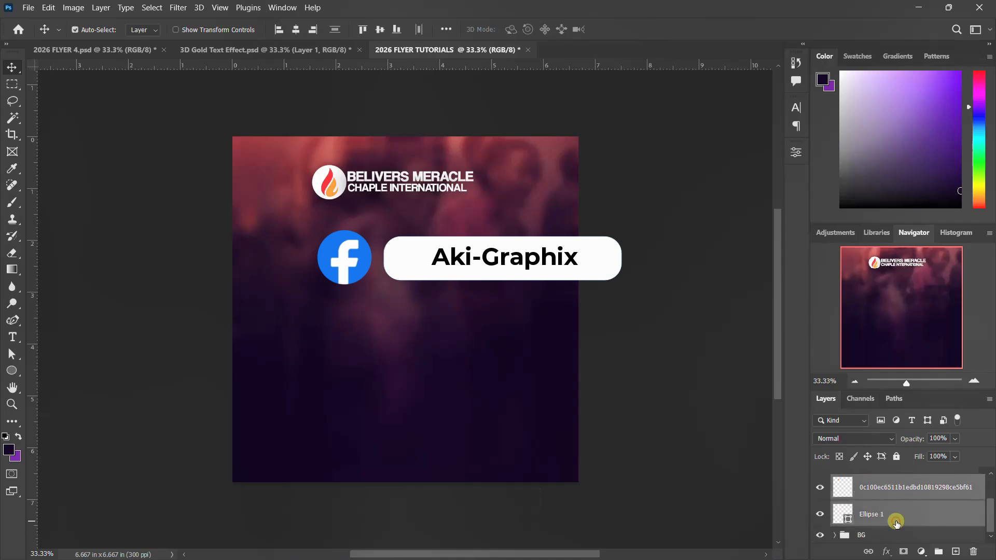
key(ctrl+t)
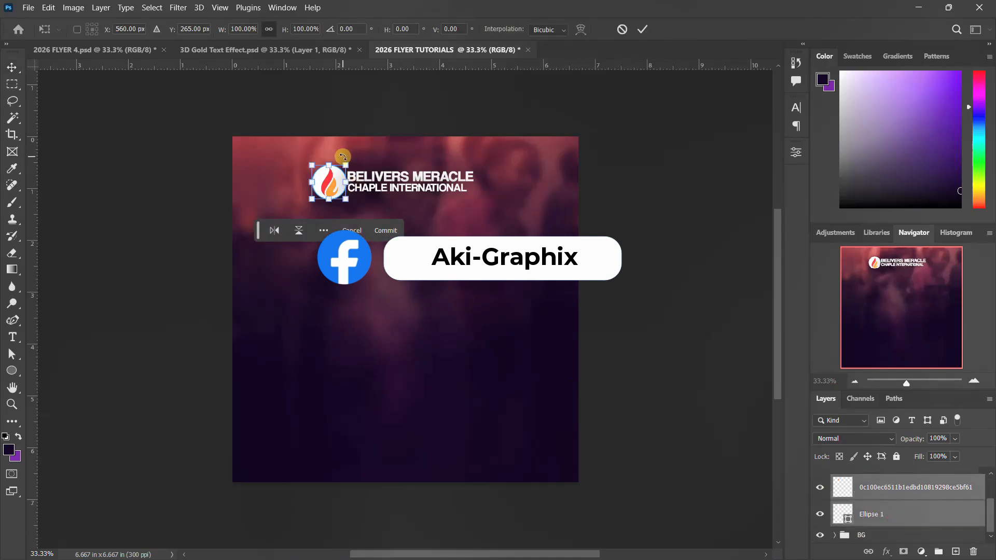
drag(346, 165, 340, 166)
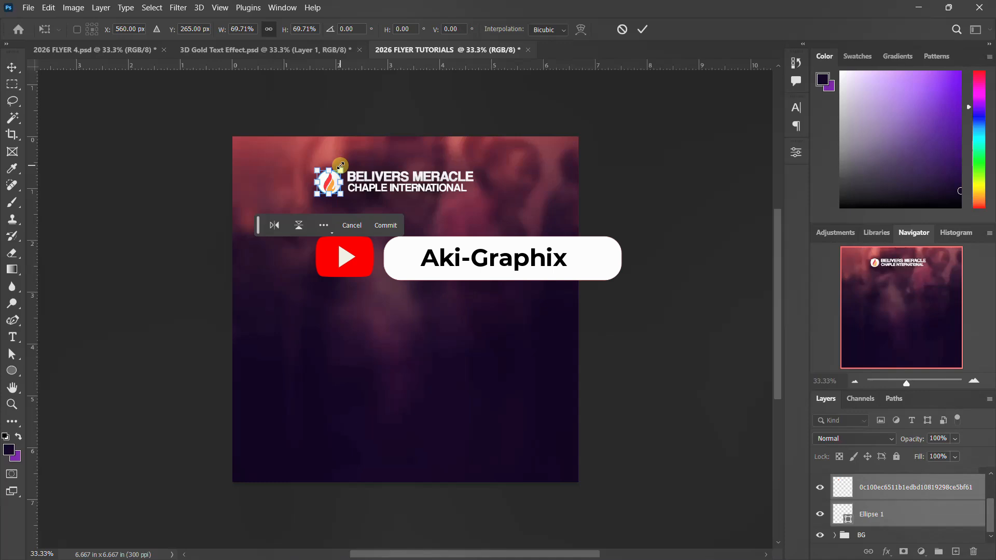
key(Return)
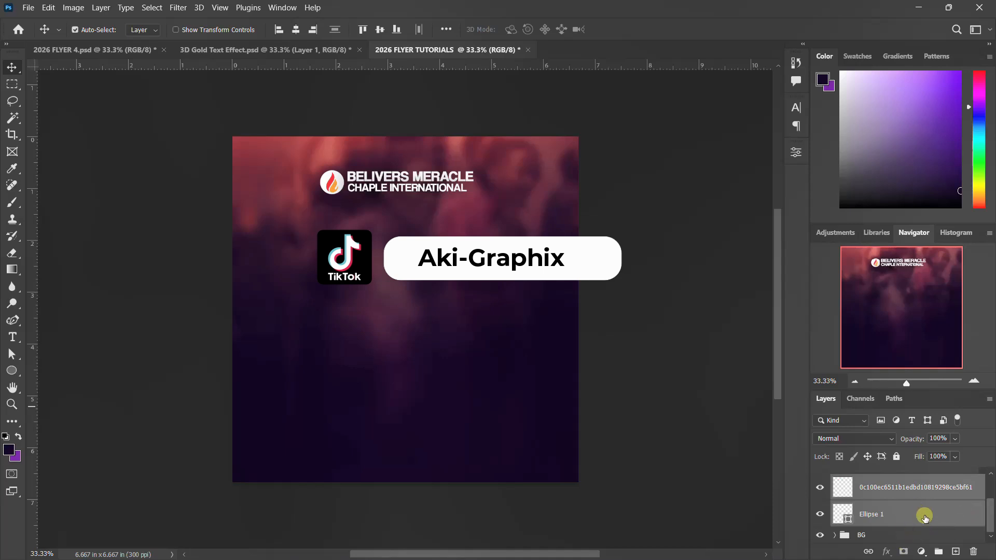
Add a Drop Shadow layer effect to Ellipse 1.
click(962, 518)
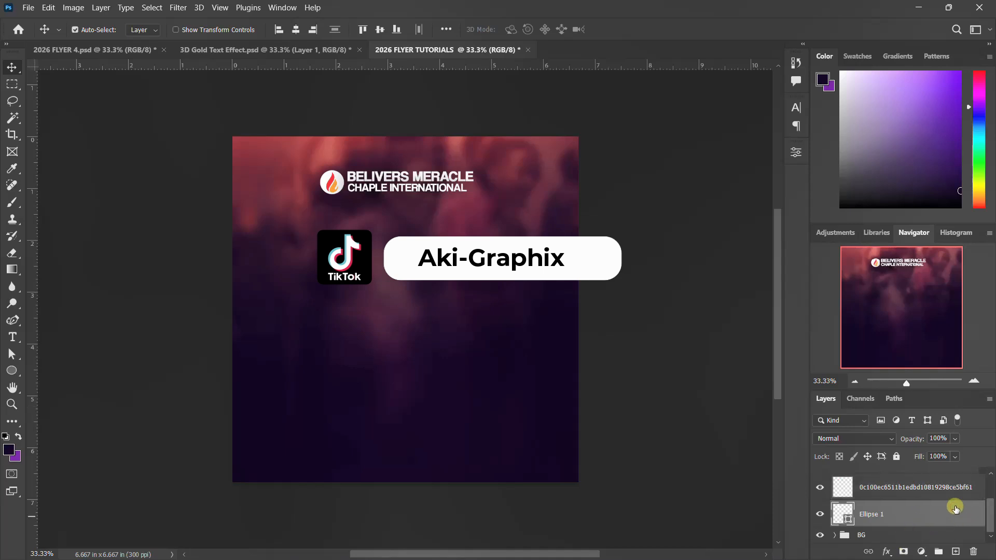
double_click(956, 508)
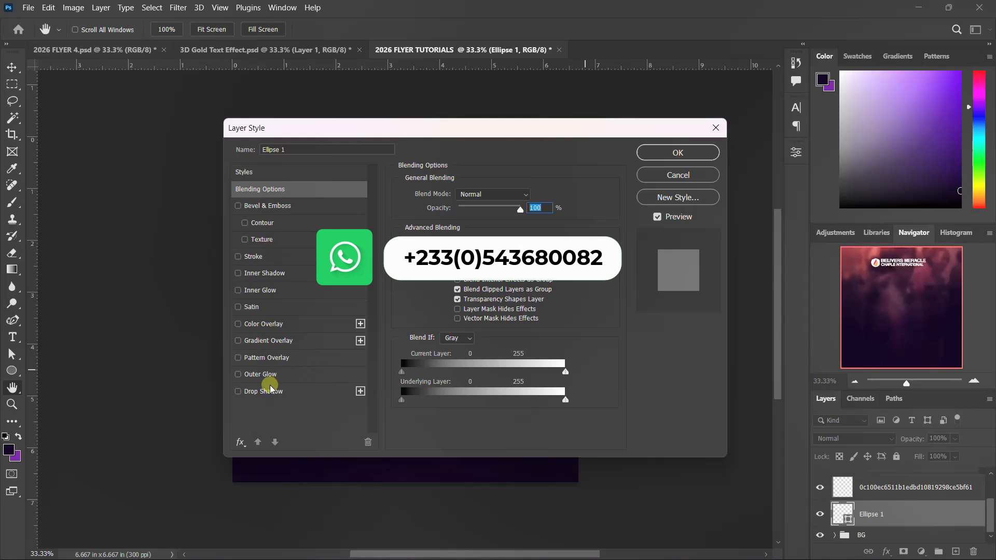
click(267, 391)
click(678, 153)
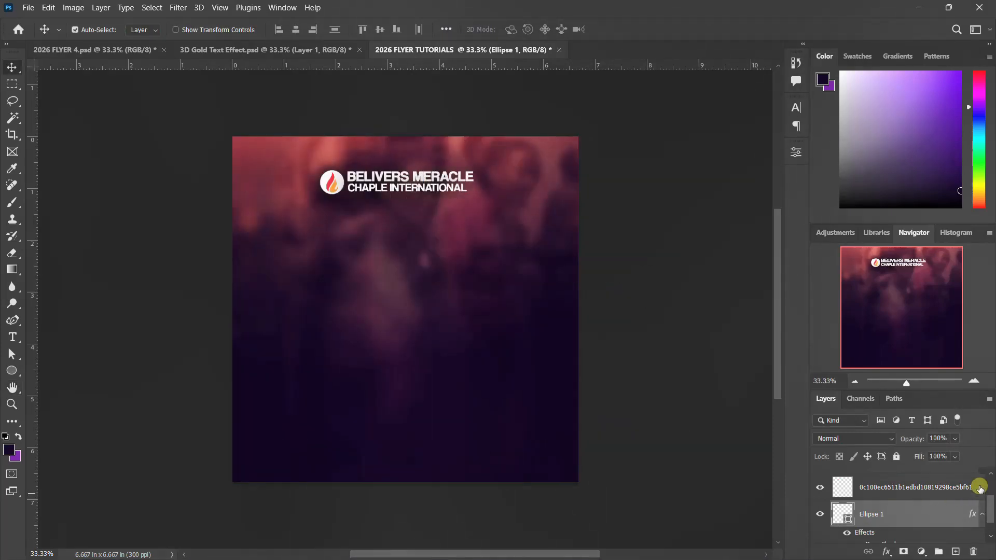
click(980, 488)
double_click(979, 488)
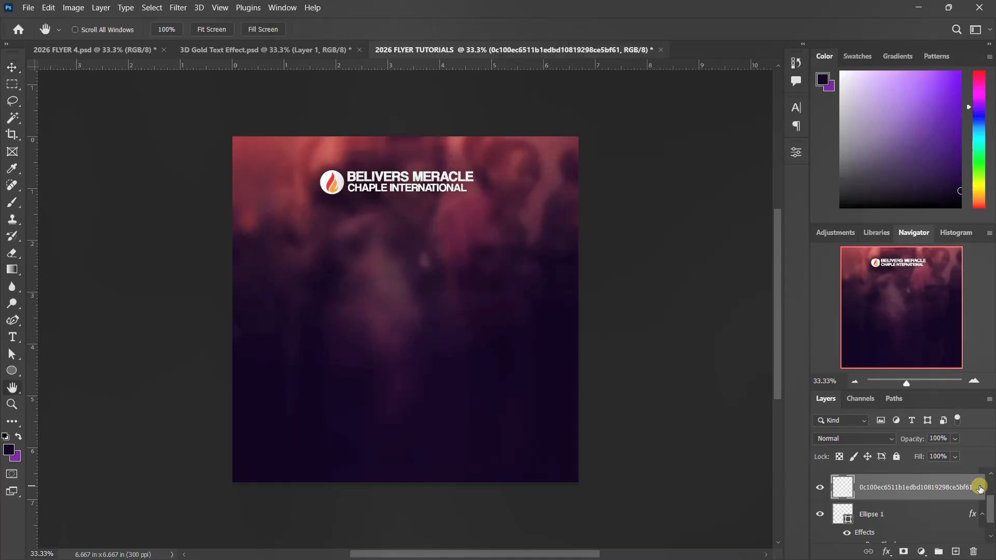
click(713, 176)
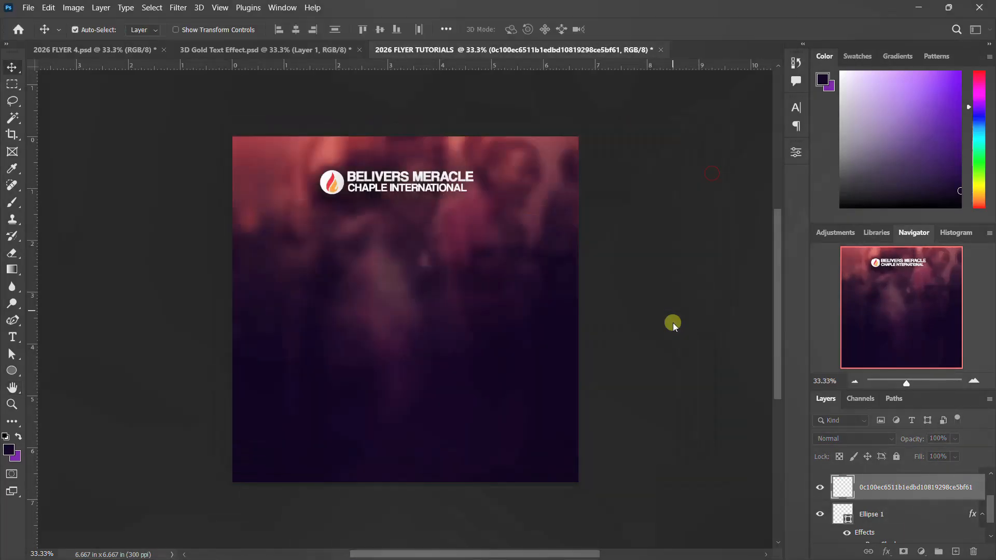
Group Ellipse 1, the flame and both church-name text layers, and name the group CHURCH LOGO.
scroll(913, 506, down, 2)
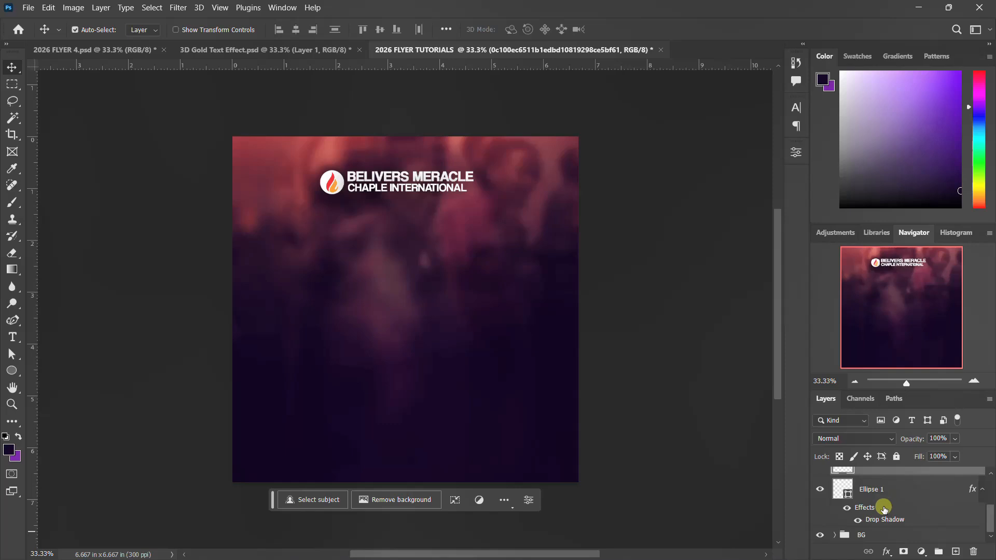
click(884, 510)
scroll(885, 510, up, 3)
shift+click(900, 488)
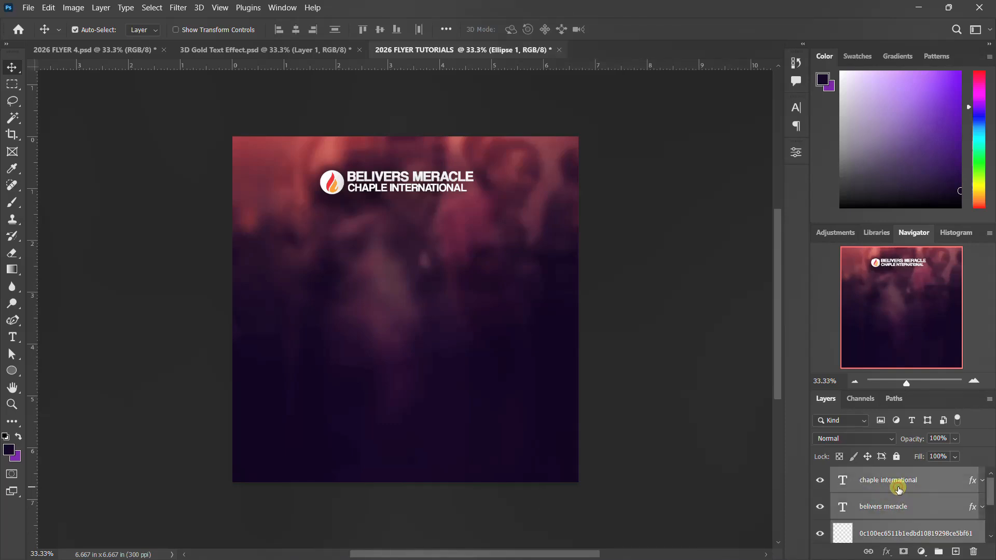
key(ctrl+g)
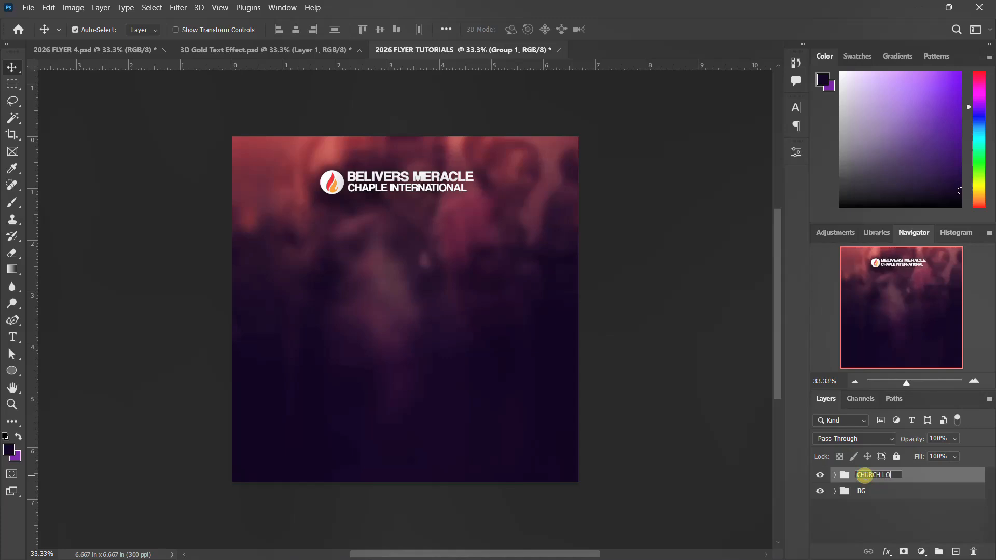
click(454, 182)
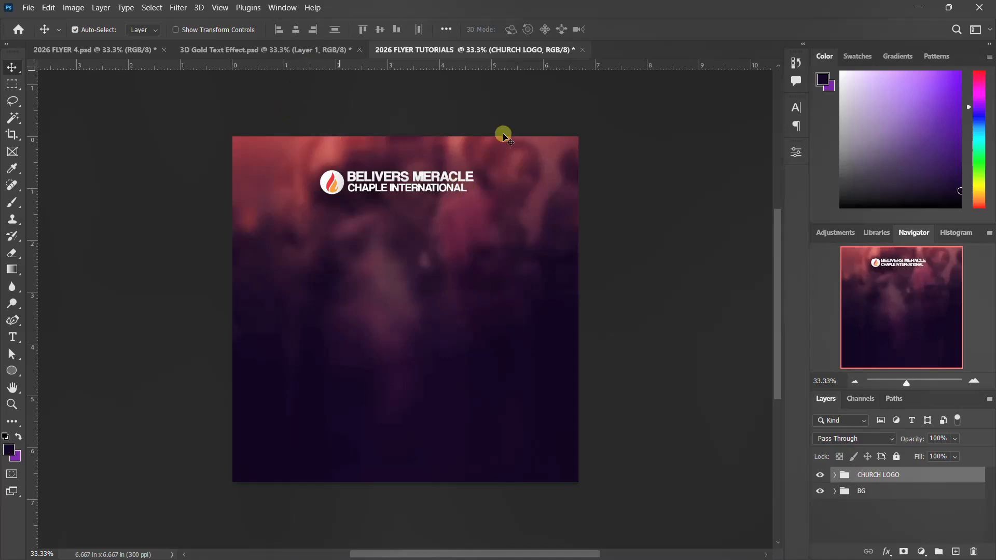
In 2026 FLYER 4.psd, show the Image layer and the LOCATION, DATE AND TIME, THEME and NAMES AND IMAGES groups.
click(118, 50)
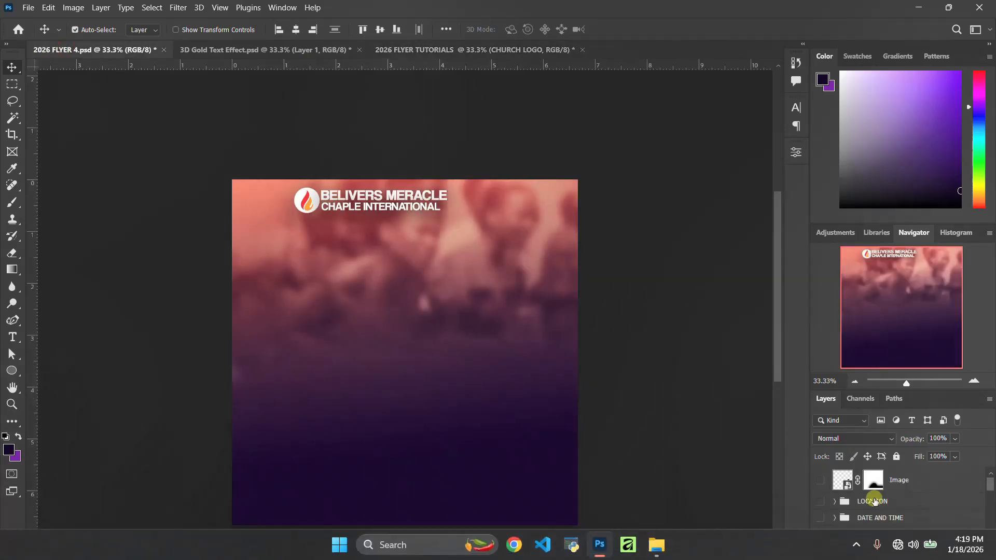
click(820, 479)
click(821, 518)
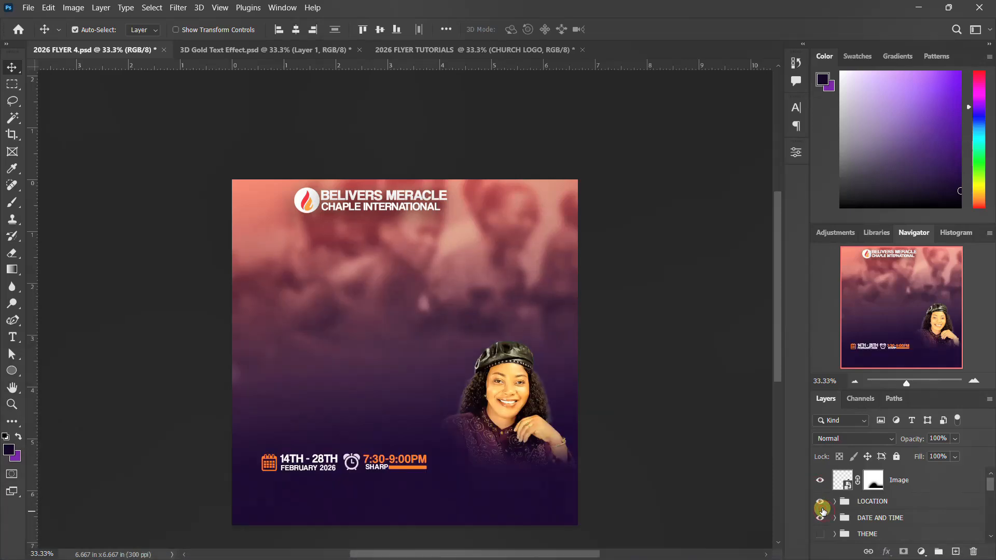
click(820, 501)
click(821, 534)
scroll(827, 524, down, 1)
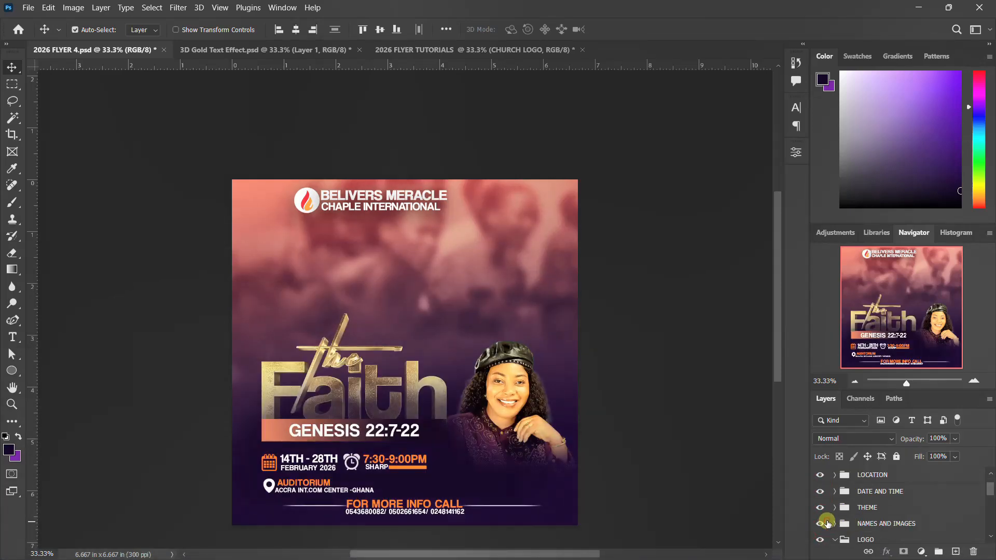
click(821, 524)
scroll(830, 519, down, 2)
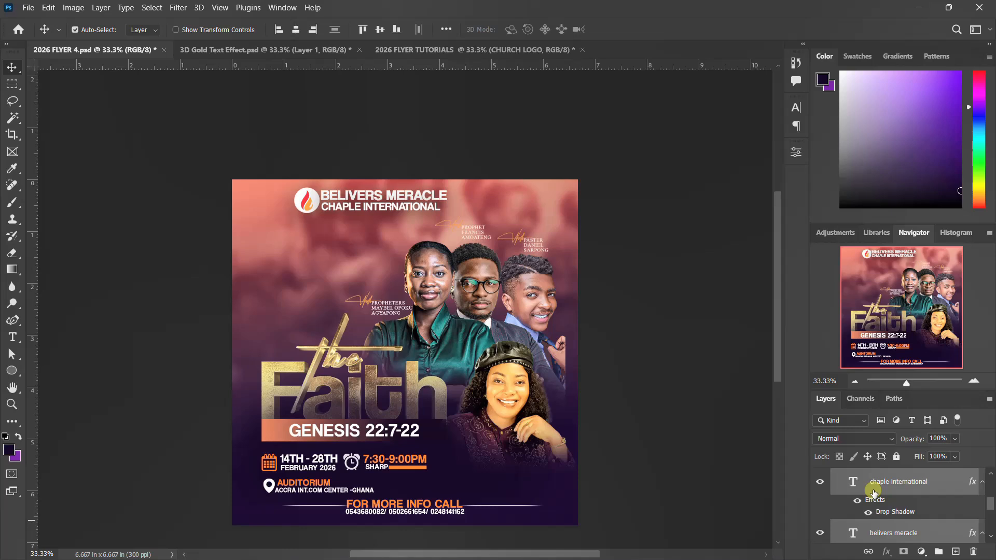
scroll(392, 320, down, 2)
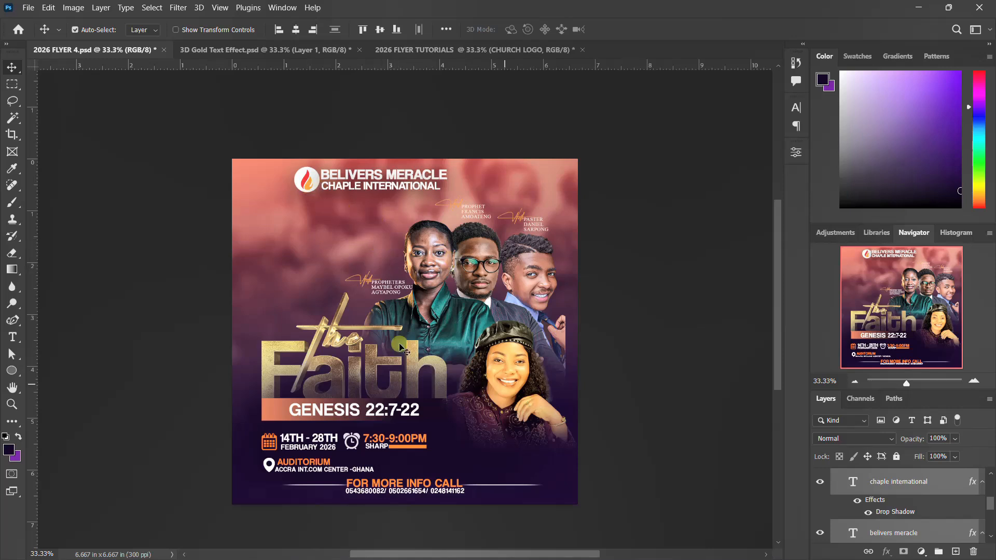
click(444, 48)
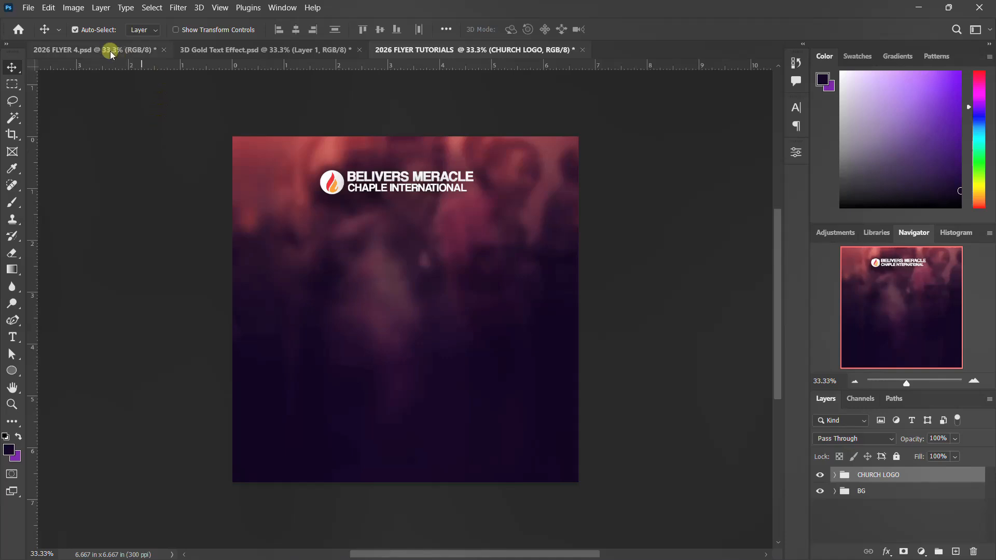
click(156, 51)
mouse_move(864, 521)
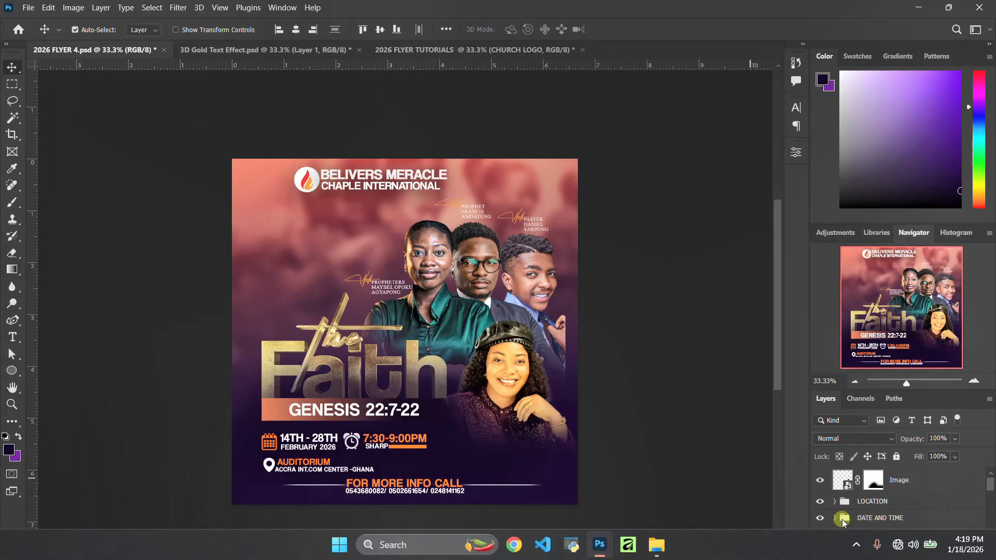
click(864, 546)
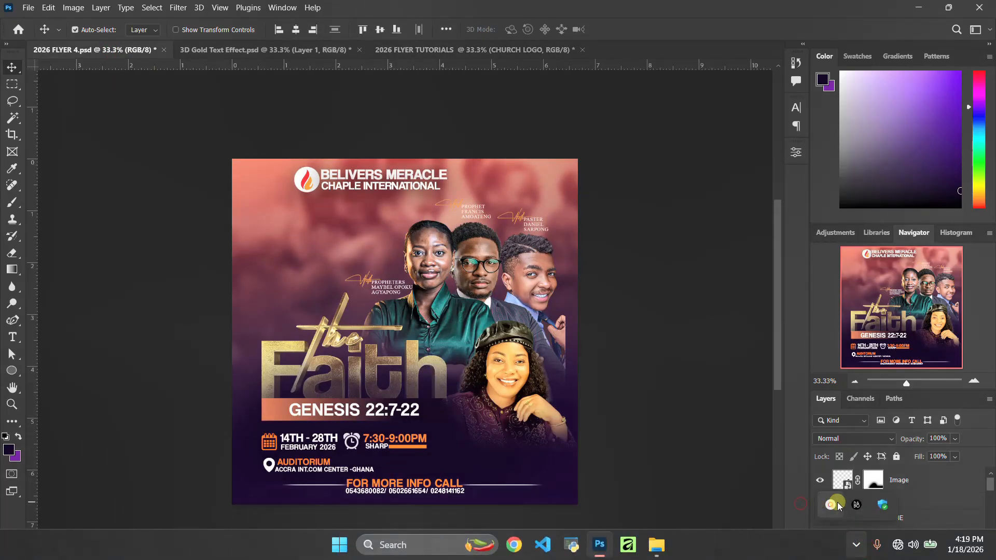
click(832, 504)
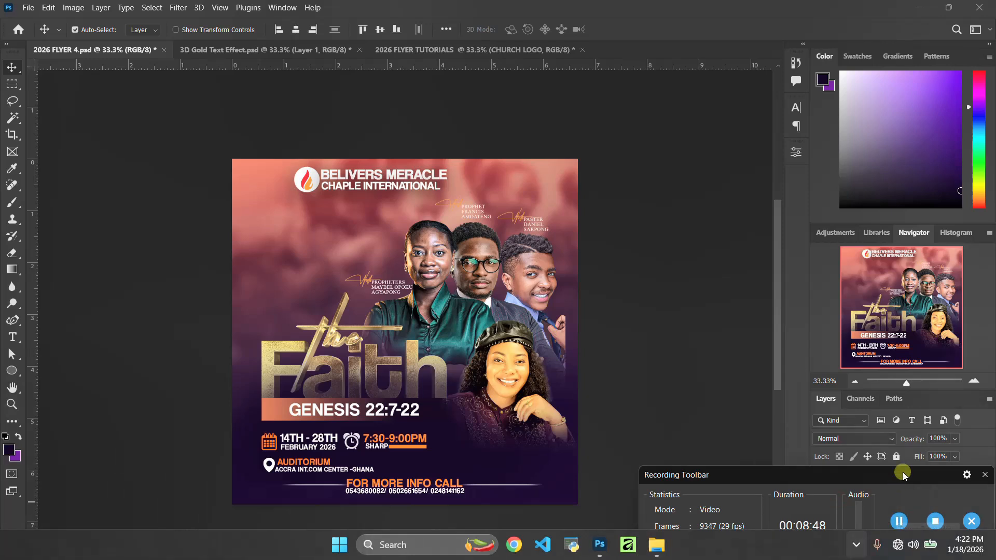
drag(903, 473, 832, 559)
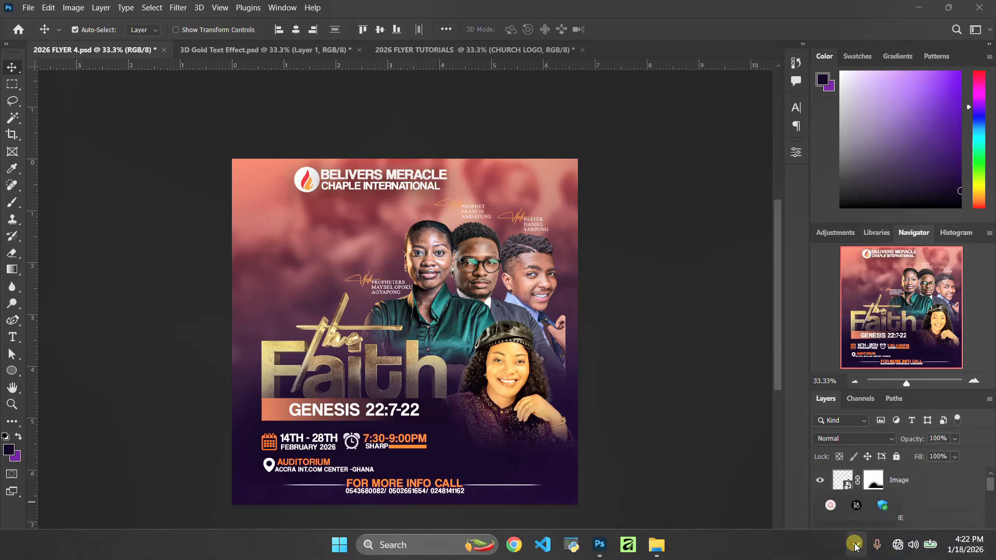
click(854, 548)
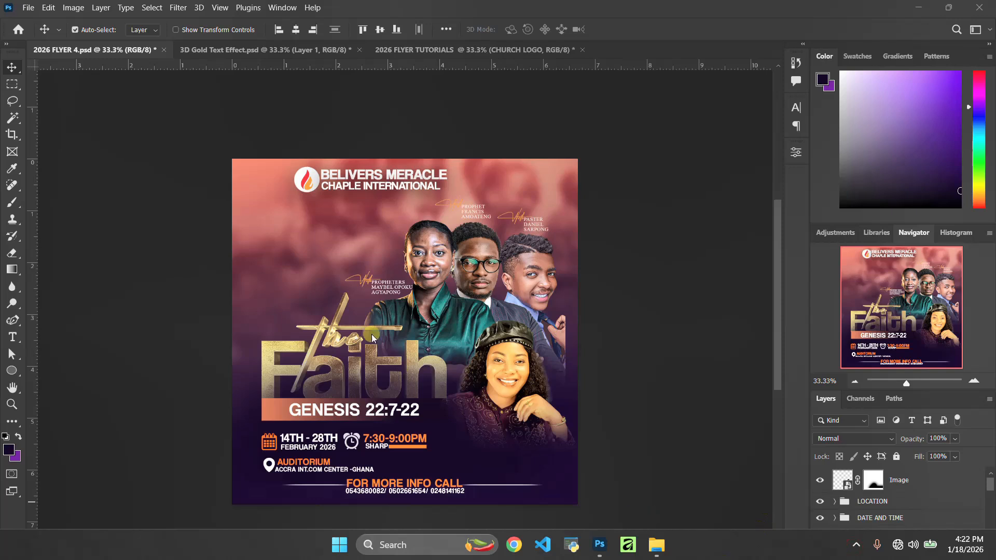
In 2026 FLYER 4.psd, convert the masked layer with the three speakers' headshots to a smart object.
click(472, 49)
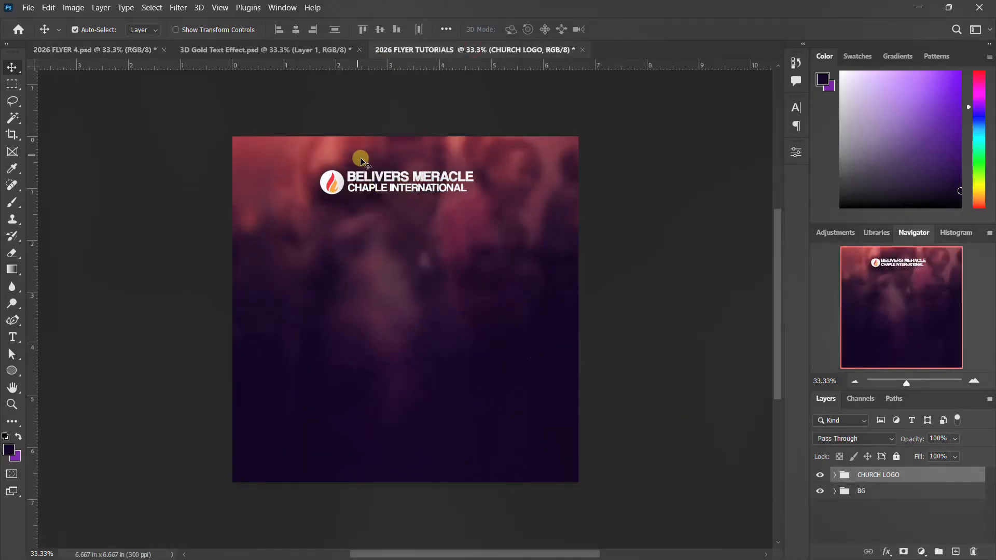
click(140, 55)
click(448, 275)
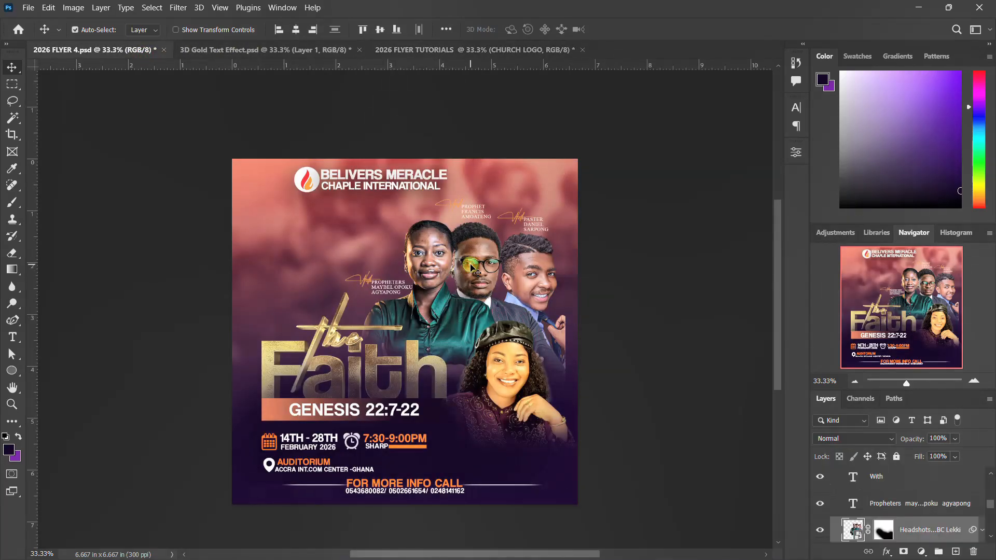
right_click(926, 531)
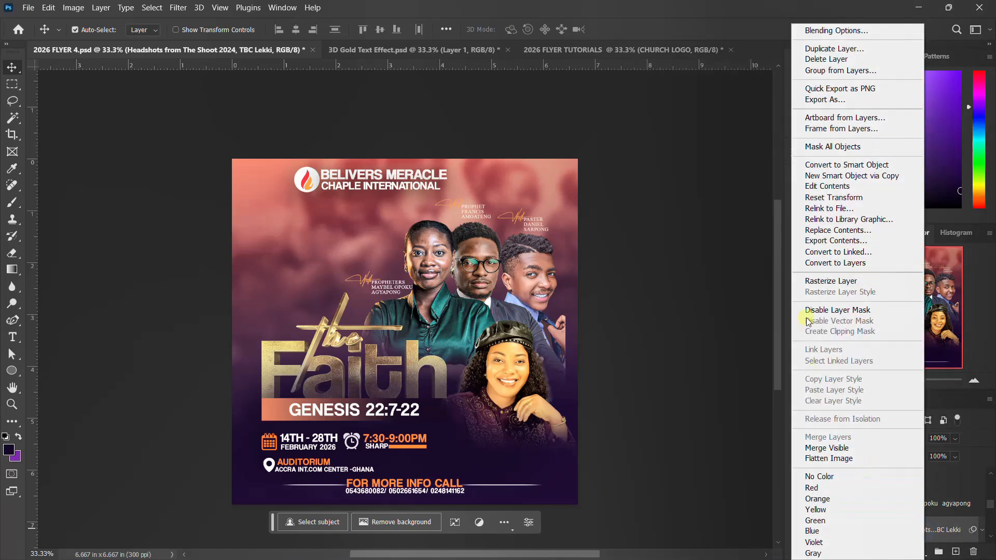
click(847, 165)
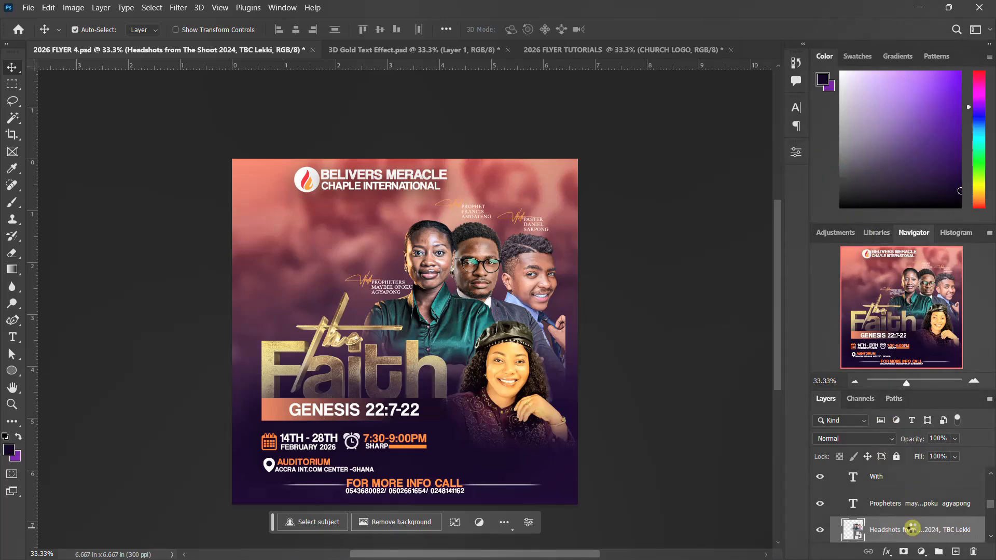
Rasterize the three-speaker headshots layer and copy it into 2026 FLYER TUTORIALS, flush with the canvas's right edge below the church logo.
right_click(912, 528)
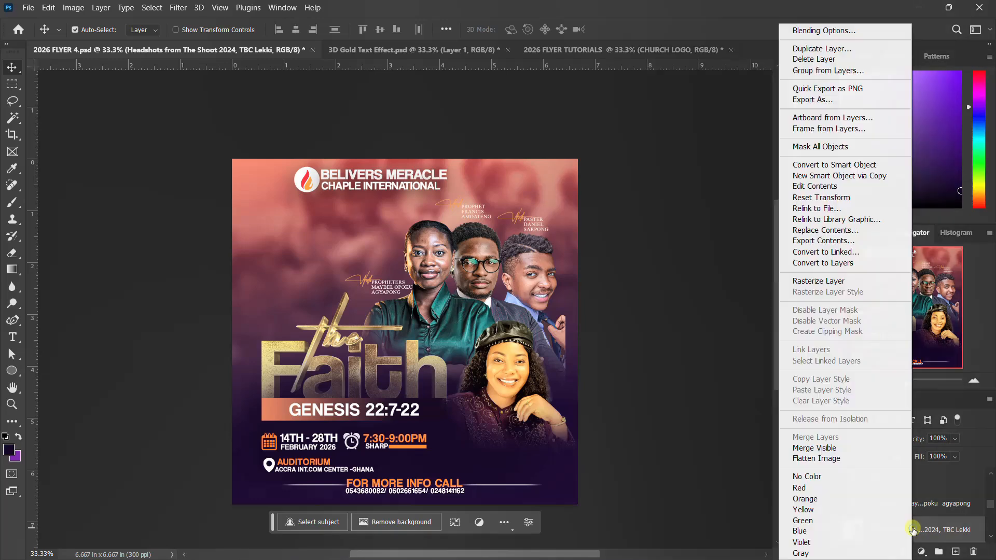
click(825, 283)
drag(438, 266, 465, 285)
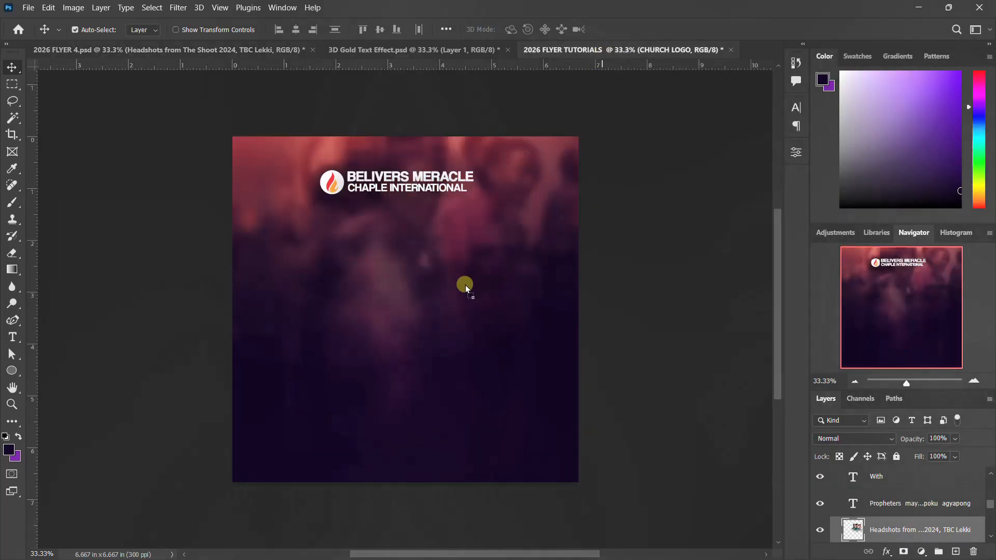
drag(464, 319, 483, 276)
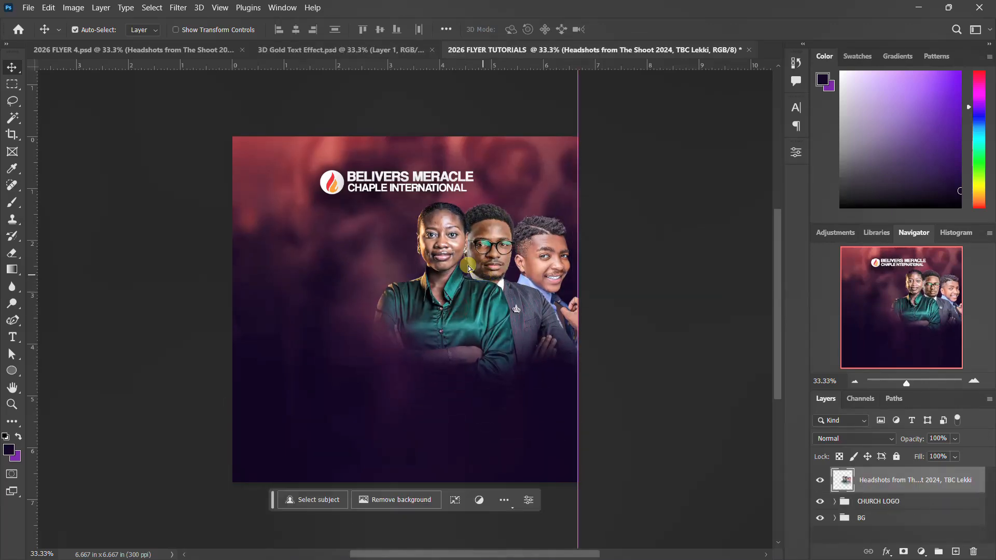
Copy the three speaker-name and With text layers from 2026 FLYER 4.psd beside the speakers' heads, and move the headshots slightly down.
click(208, 48)
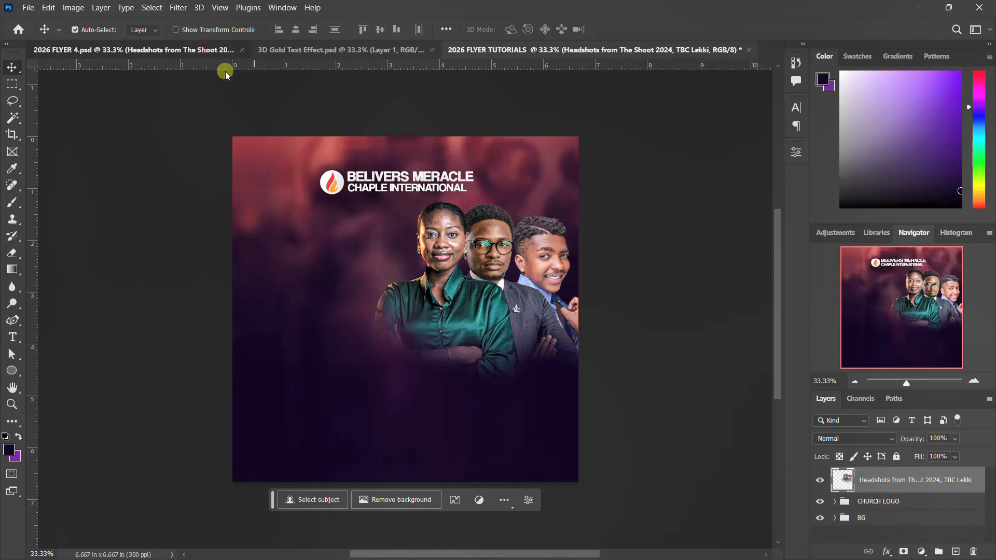
click(387, 315)
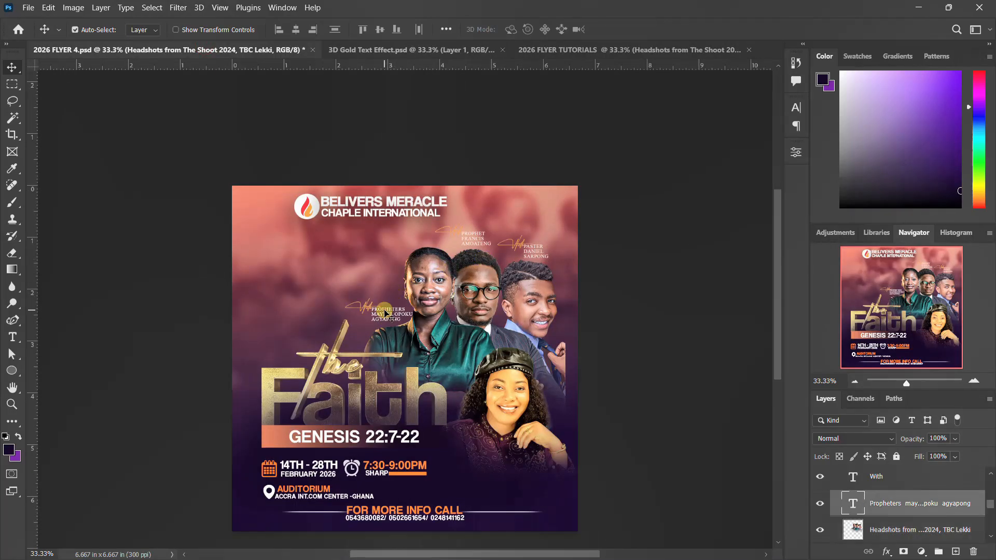
scroll(896, 483, up, 5)
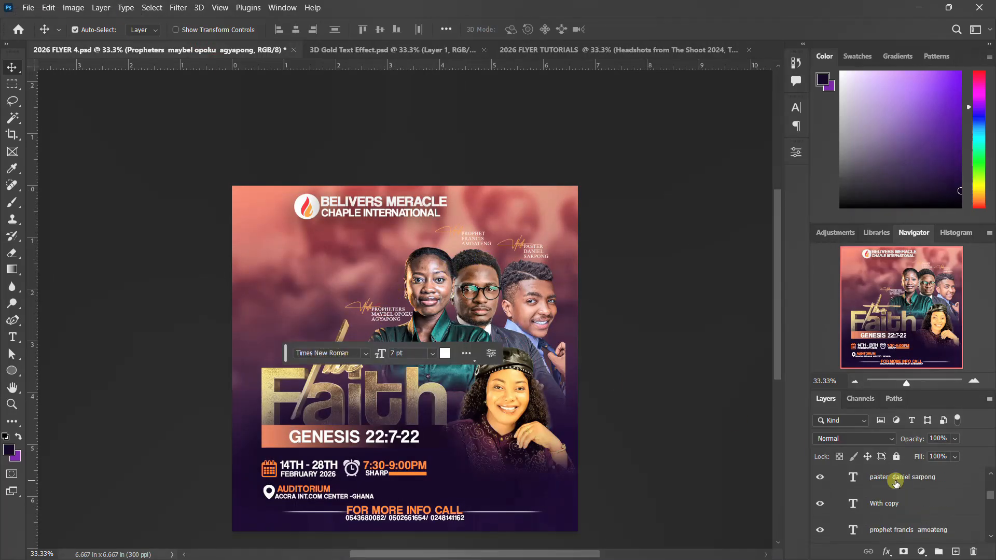
shift+click(895, 505)
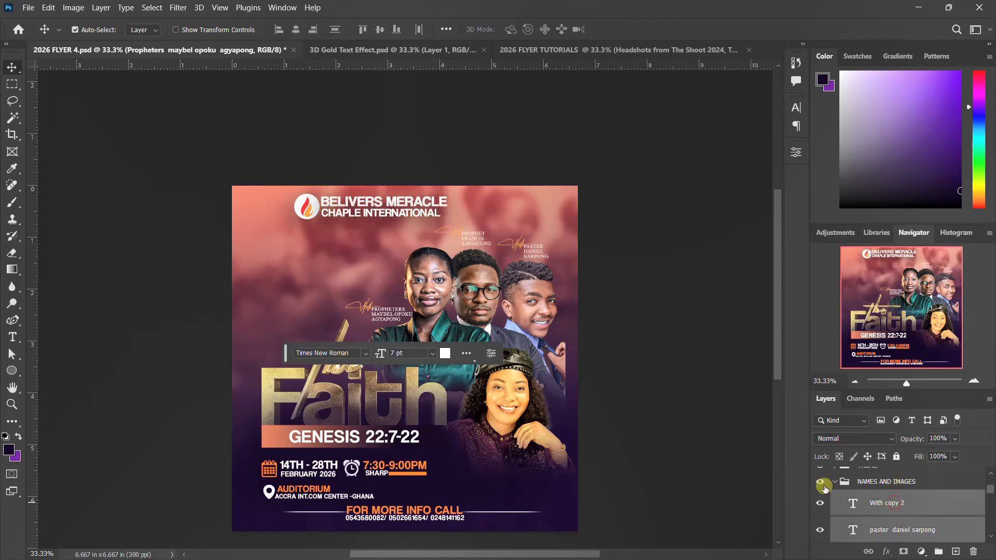
drag(399, 314, 475, 169)
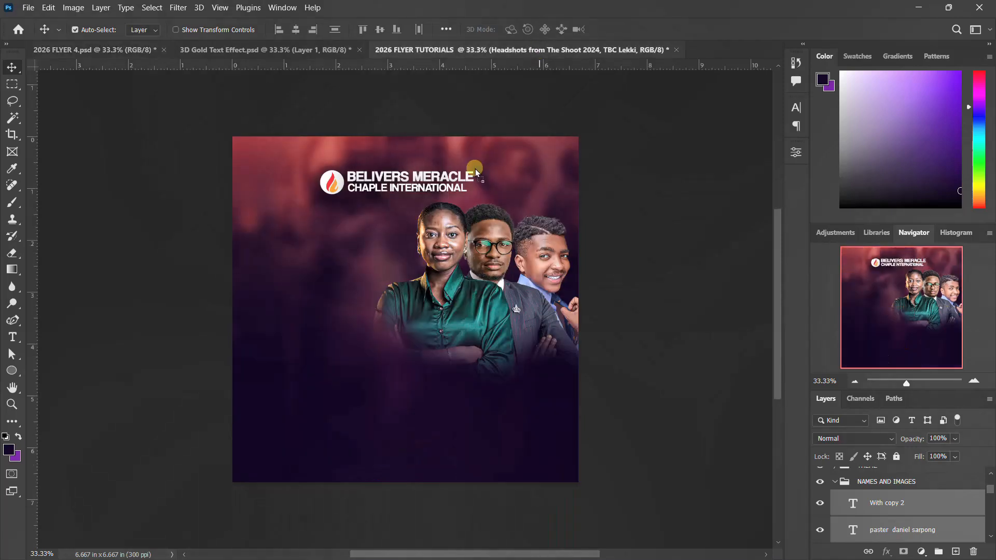
drag(417, 239, 401, 273)
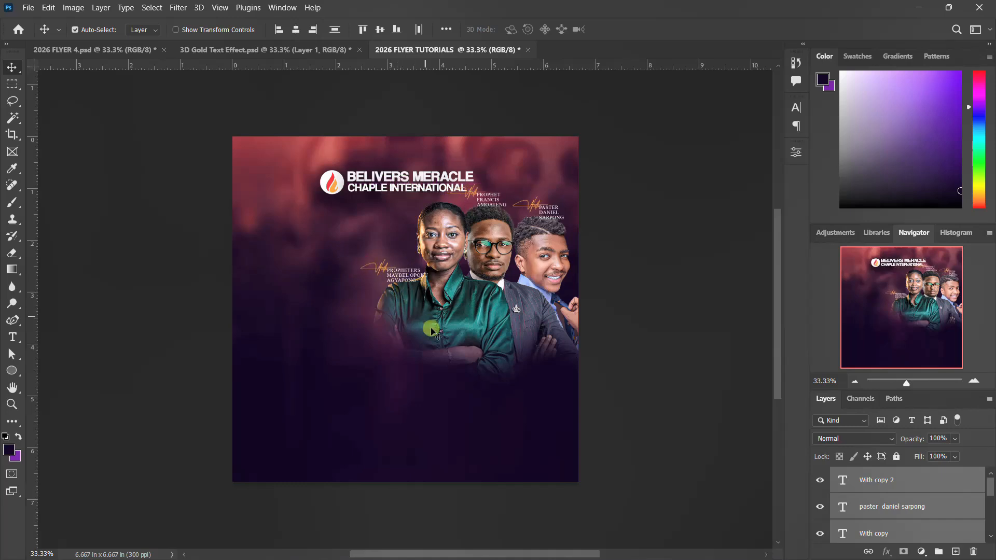
drag(465, 302, 468, 312)
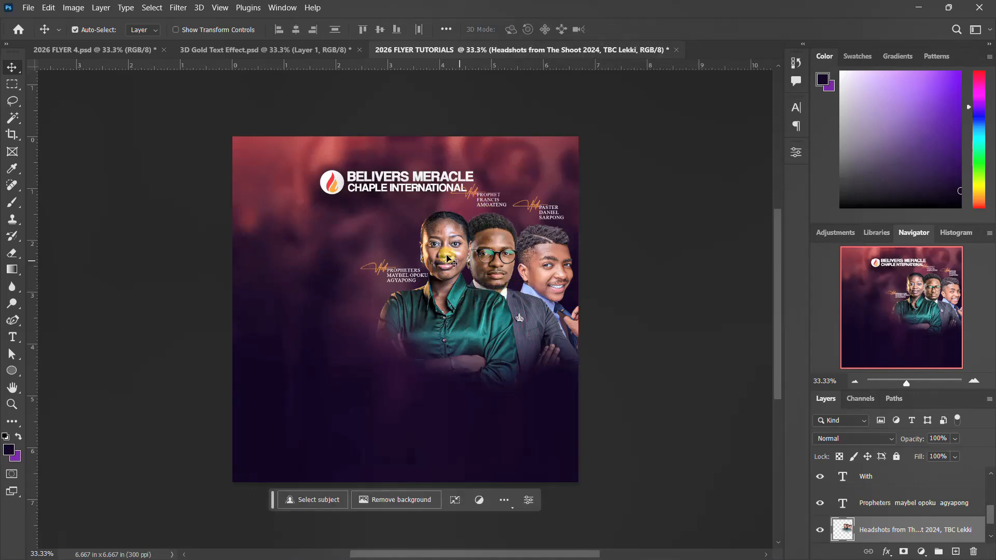
Examine the font, size and colour settings of the woman speaker's name text and its script With text.
click(418, 275)
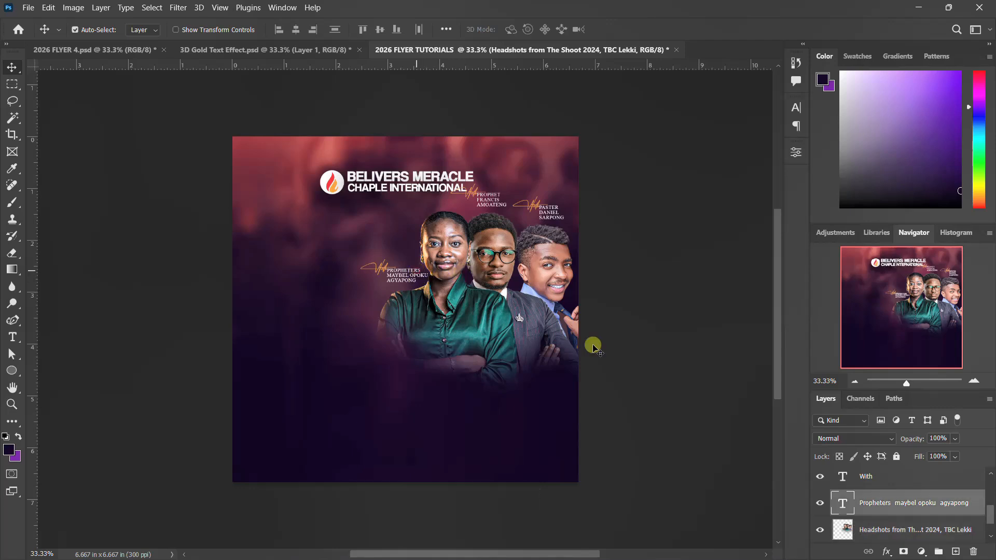
click(795, 108)
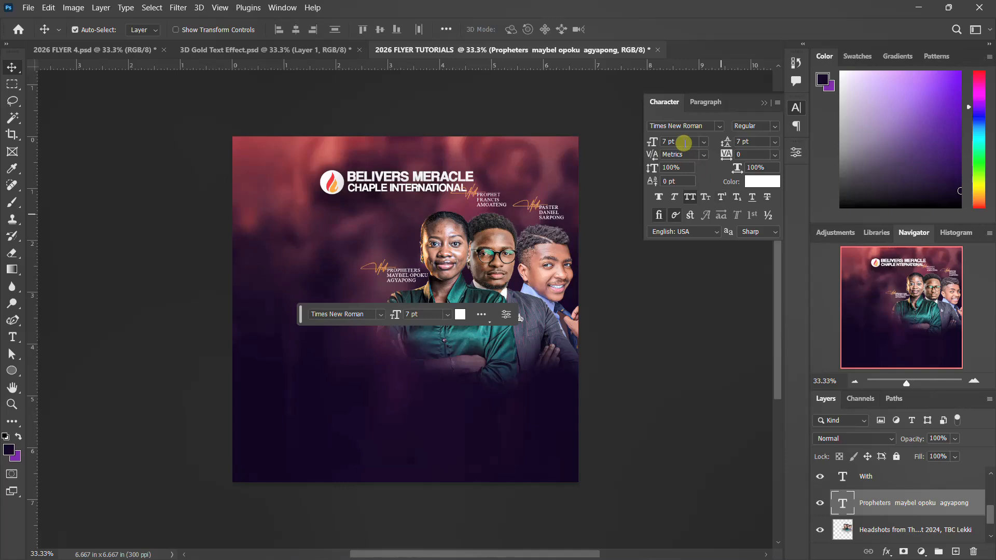
click(796, 108)
click(377, 267)
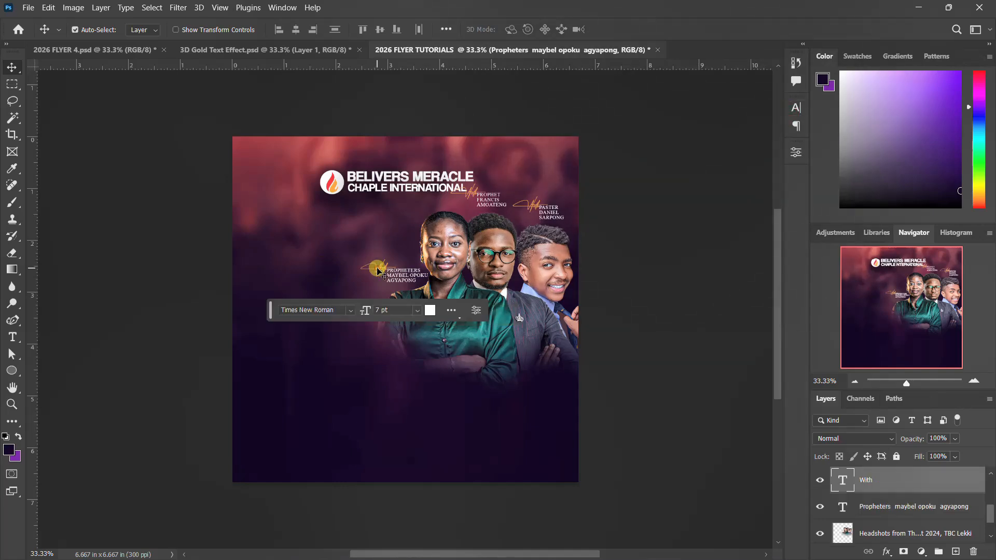
click(796, 107)
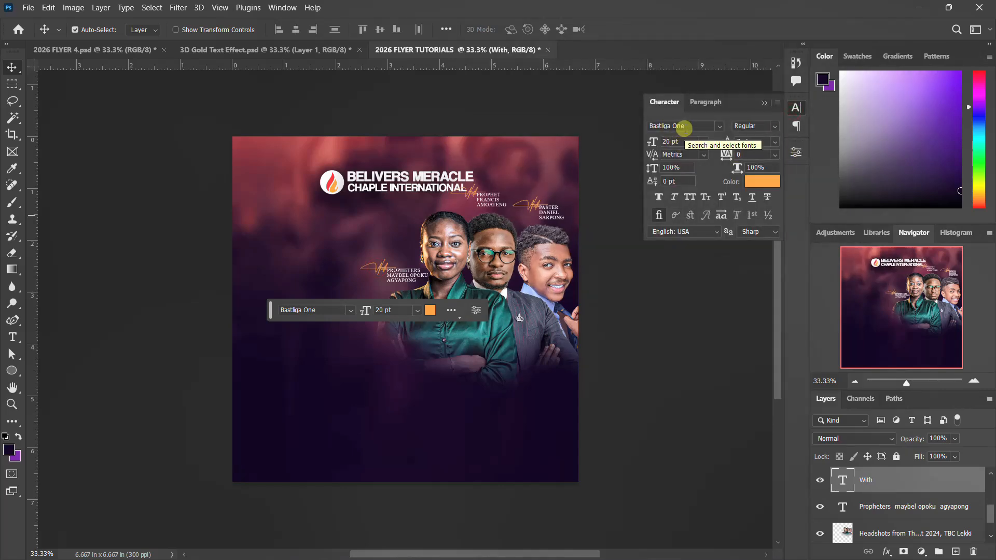
click(798, 108)
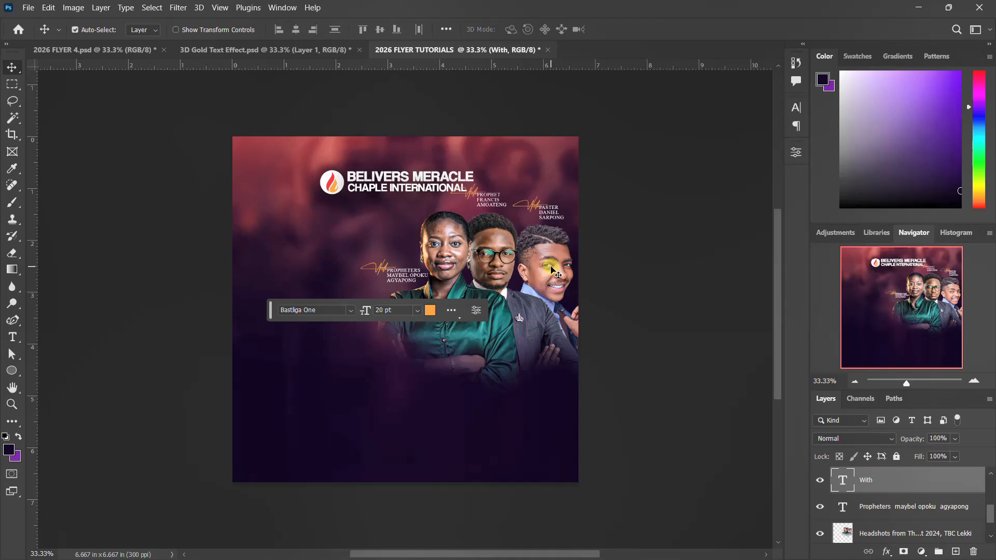
Nudge the middle speaker's name text and its With copy layer slightly down, clear of the church name.
click(498, 205)
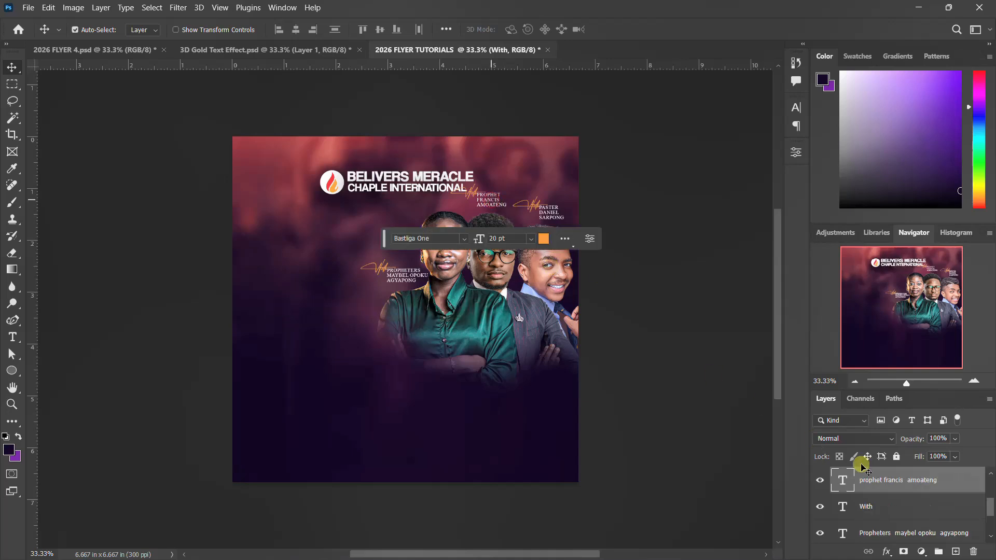
scroll(888, 509, up, 1)
ctrl+click(893, 485)
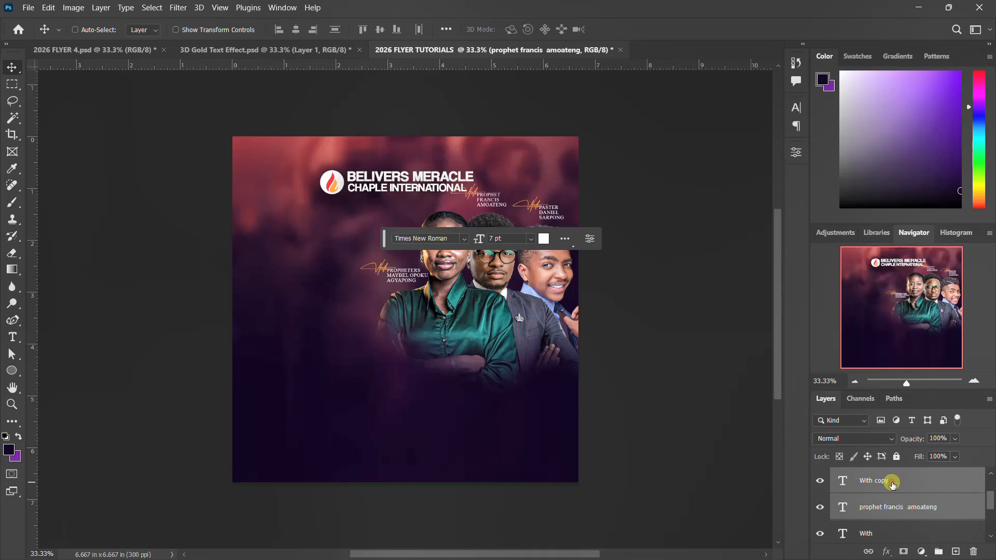
key(Down)
key(Down)
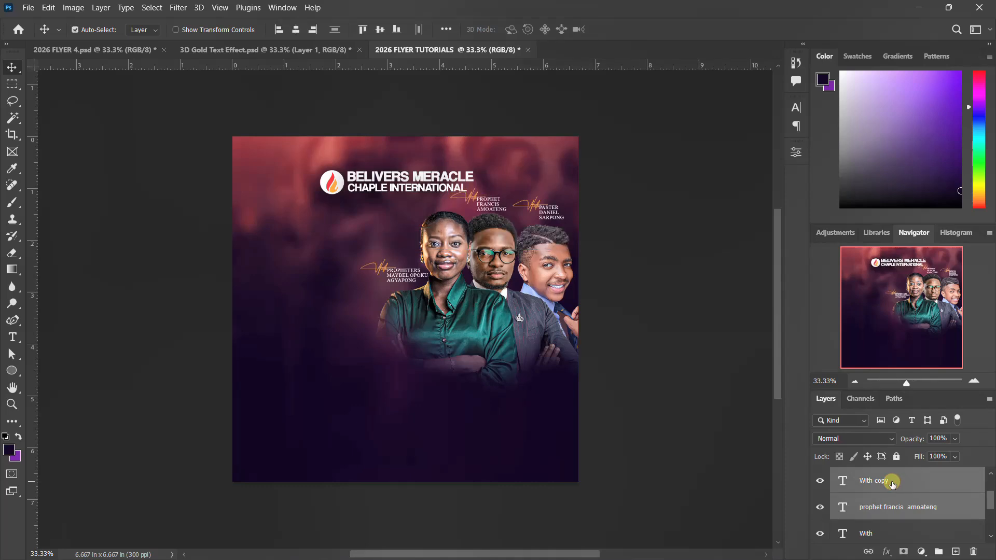
Group the headshots layer with all speaker-name and With text layers, and name the group NAMES AND IMAGES.
scroll(890, 495, up, 2)
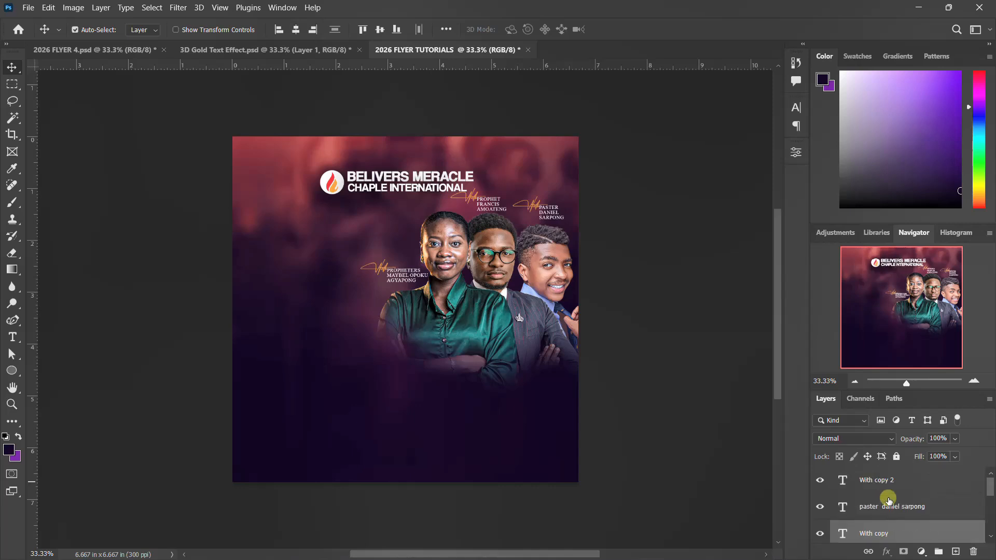
scroll(889, 501, down, 4)
click(886, 501)
scroll(886, 502, up, 4)
shift+click(886, 491)
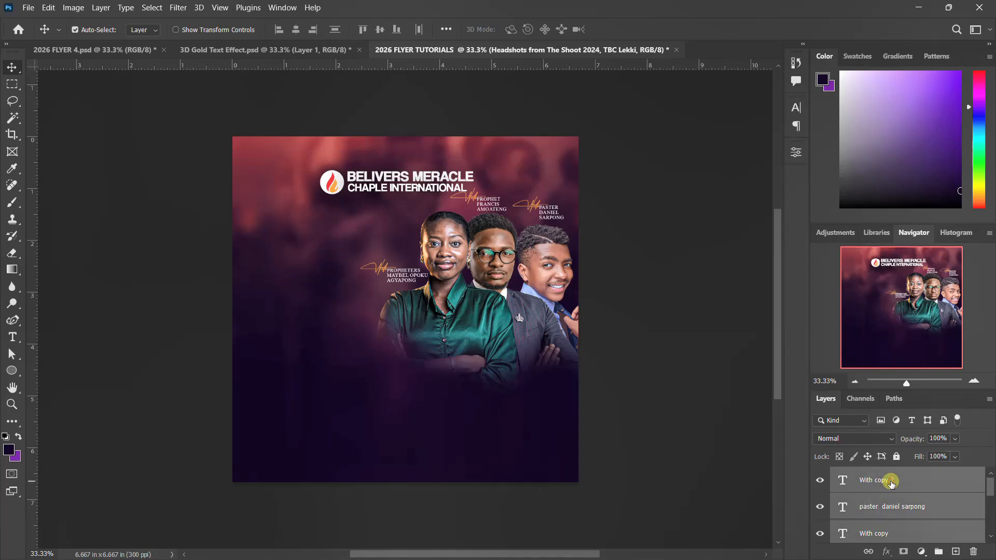
key(ctrl+g)
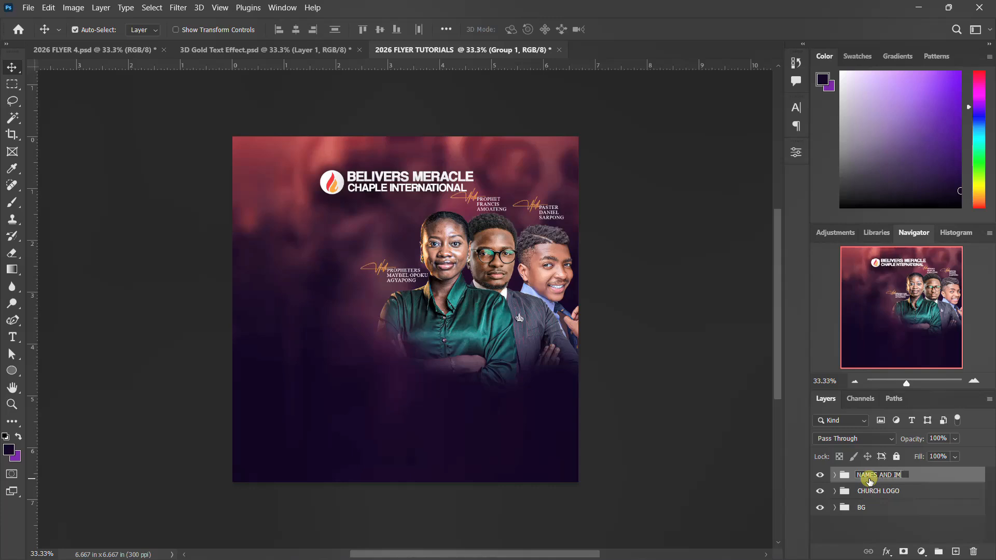
key(Return)
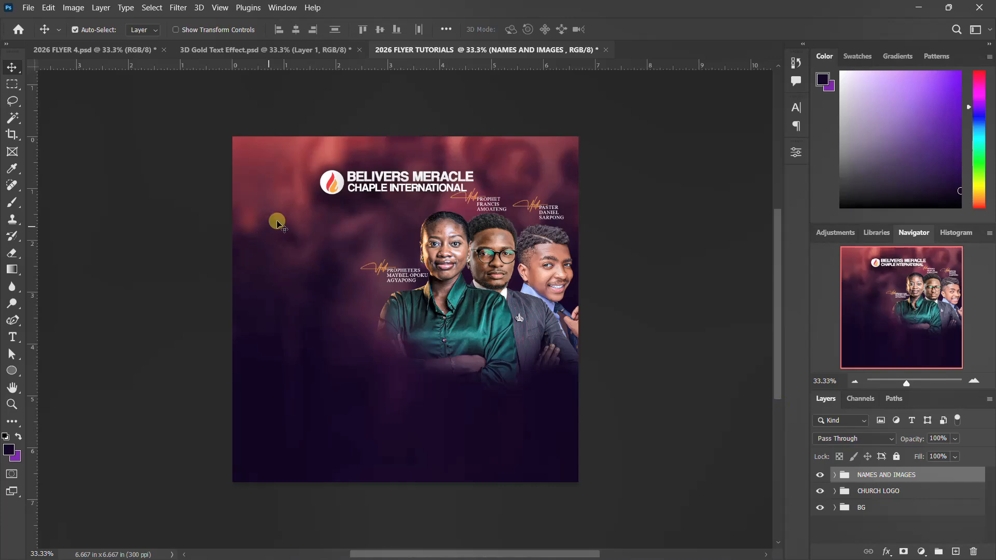
In 2026 FLYER 4.psd, collapse the NAMES AND IMAGES group and expand the THEME group to show its layers.
click(98, 49)
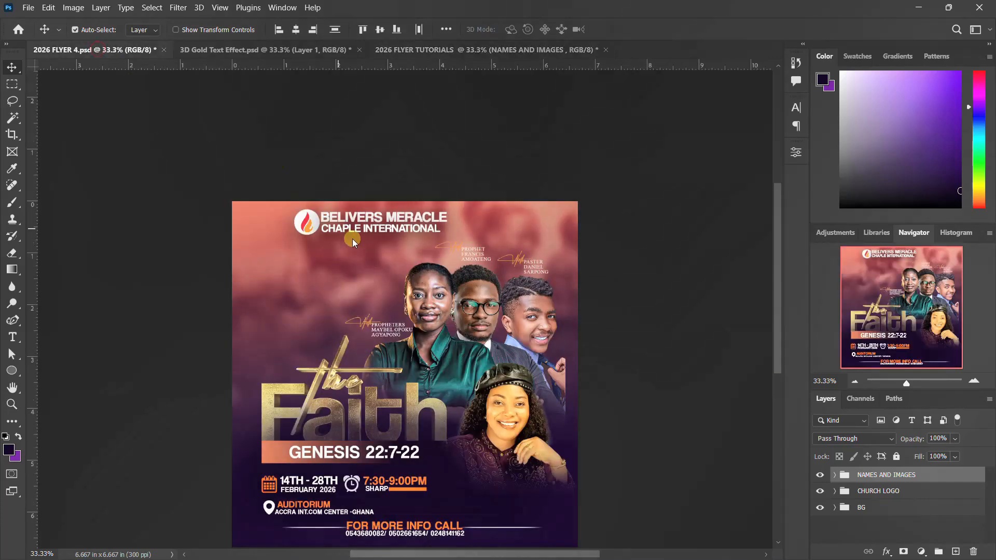
click(878, 524)
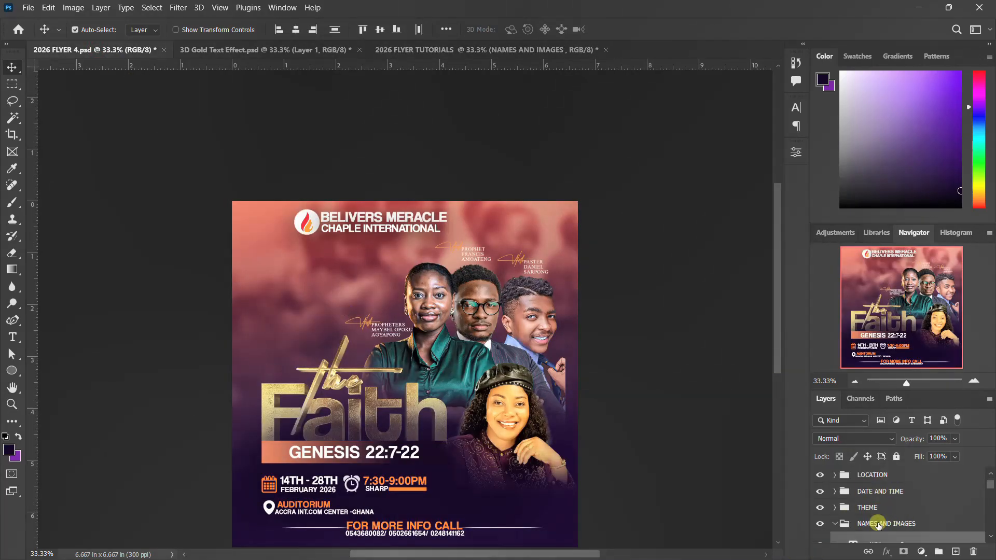
click(835, 524)
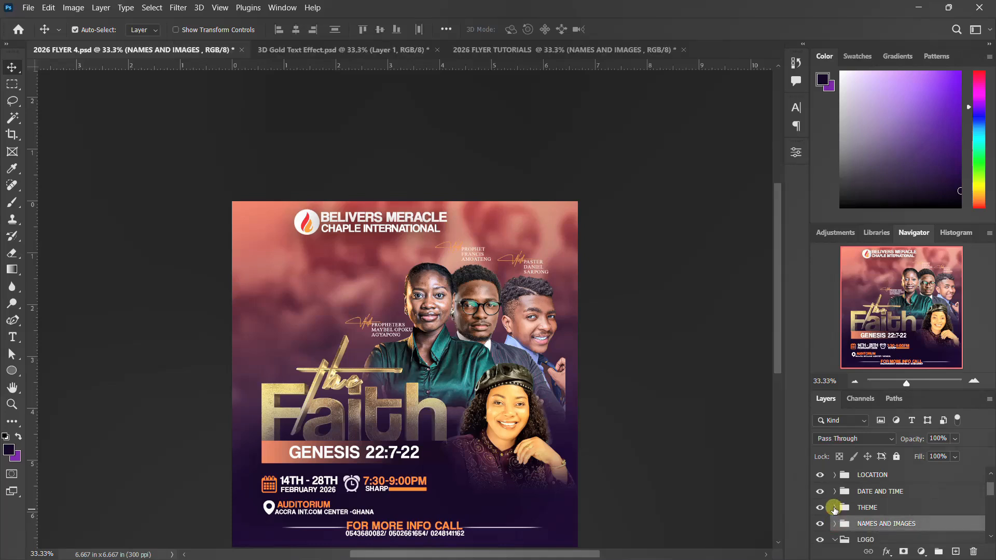
click(834, 508)
click(882, 508)
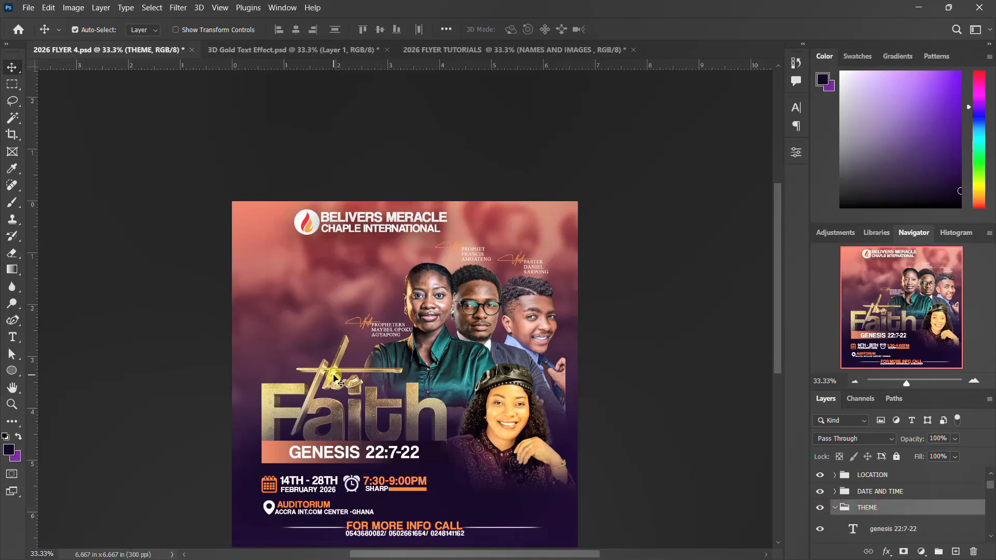
scroll(898, 513, down, 3)
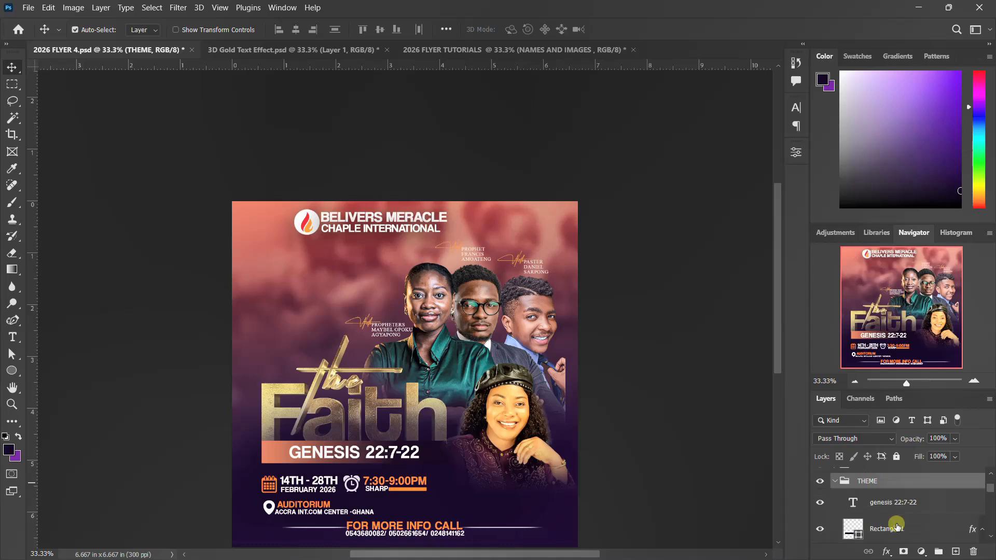
Check the gold lettering in 3D Gold Text Effect.psd, and hide Layer 4 over the Faith title in 2026 FLYER 4.psd.
click(340, 54)
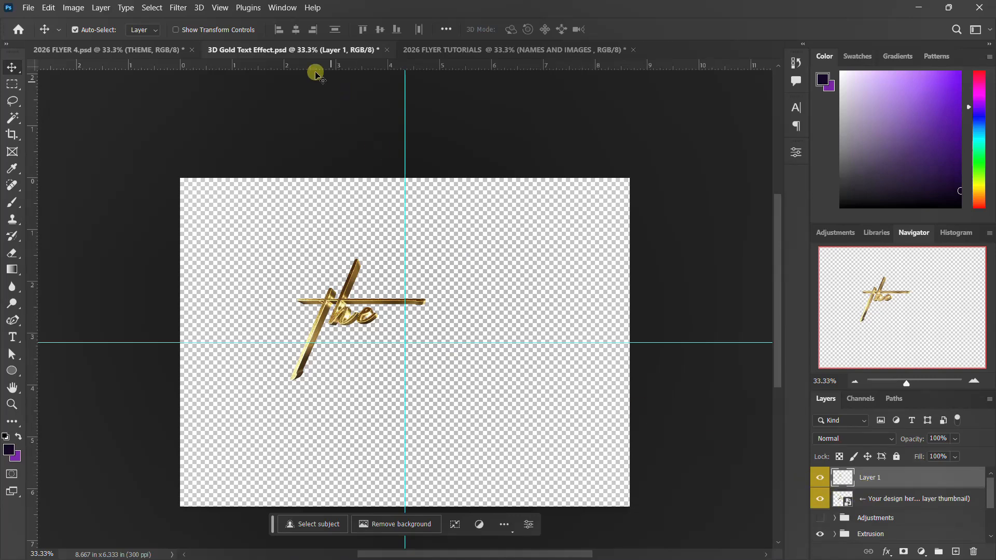
click(155, 52)
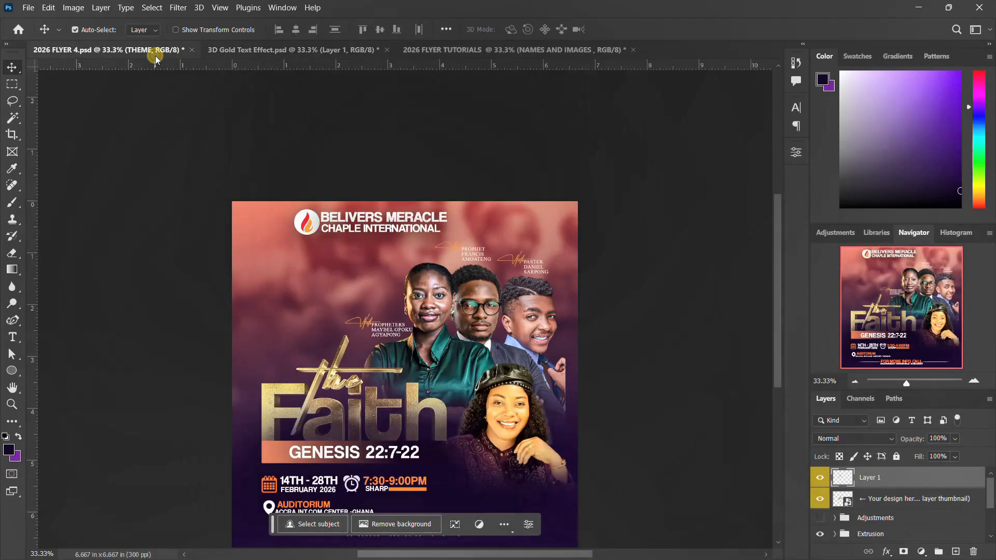
click(359, 406)
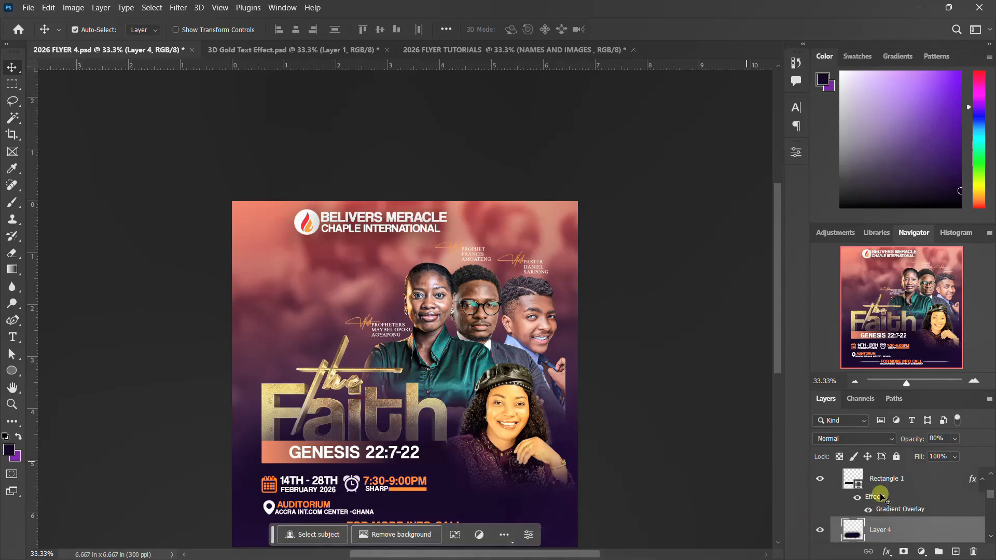
click(820, 530)
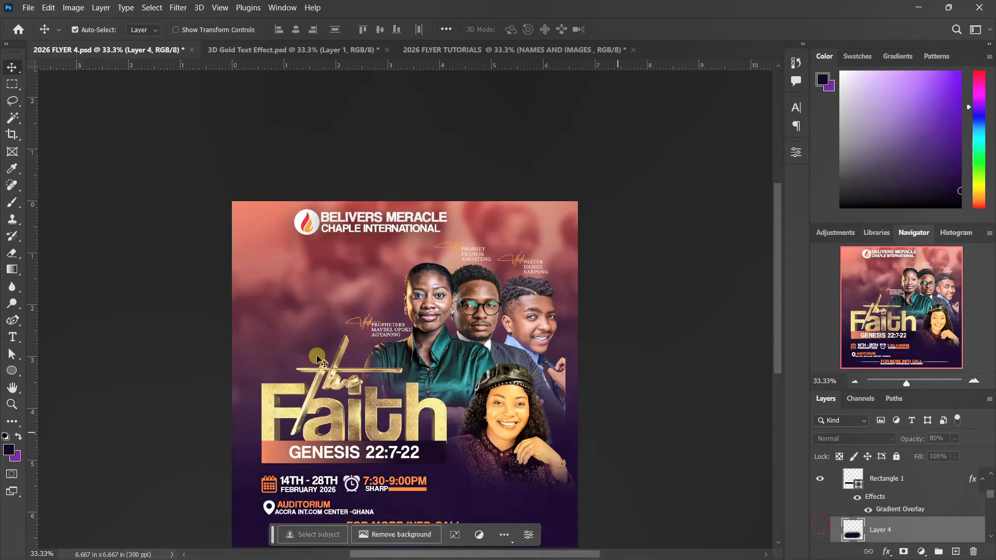
click(320, 378)
scroll(923, 524, down, 1)
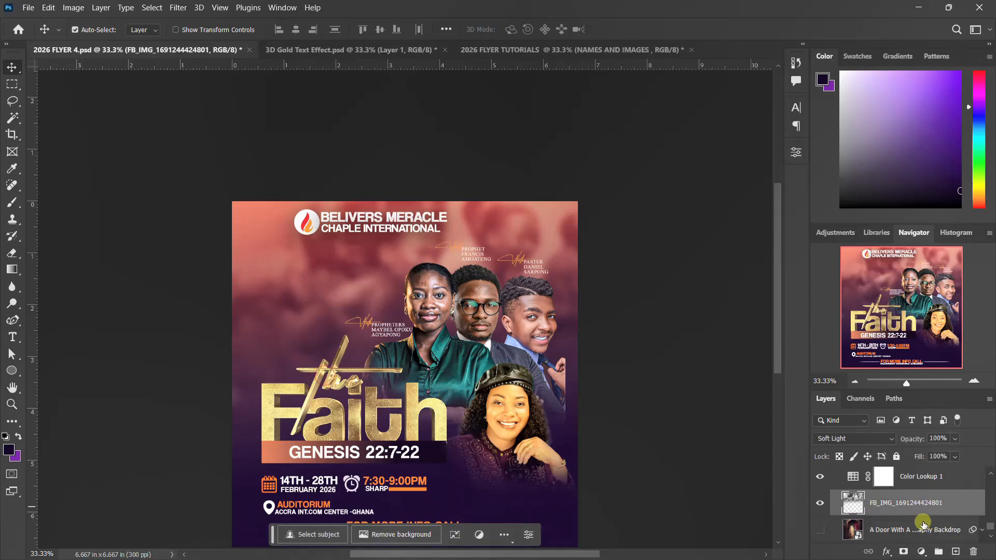
click(313, 406)
shift+click(899, 506)
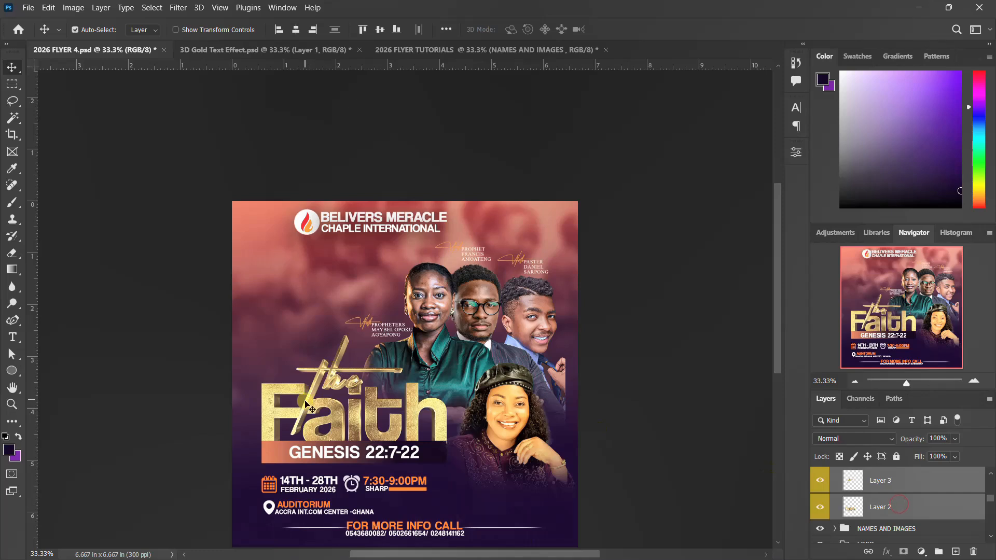
drag(324, 411, 333, 391)
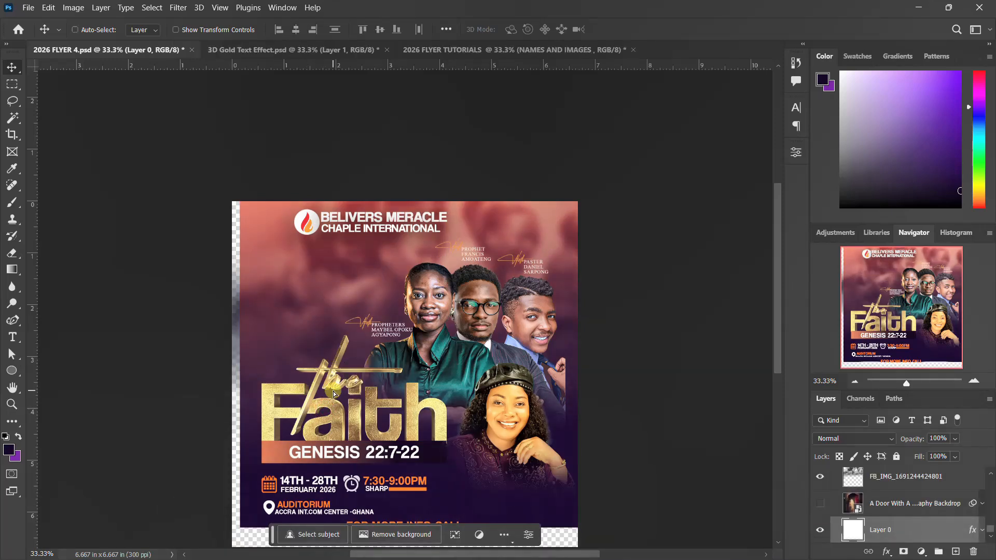
key(ctrl+z)
Select Layer 2 and Layer 3 with the gold The Faith lettering and copy them into the 2026 FLYER TUTORIALS document.
click(846, 485)
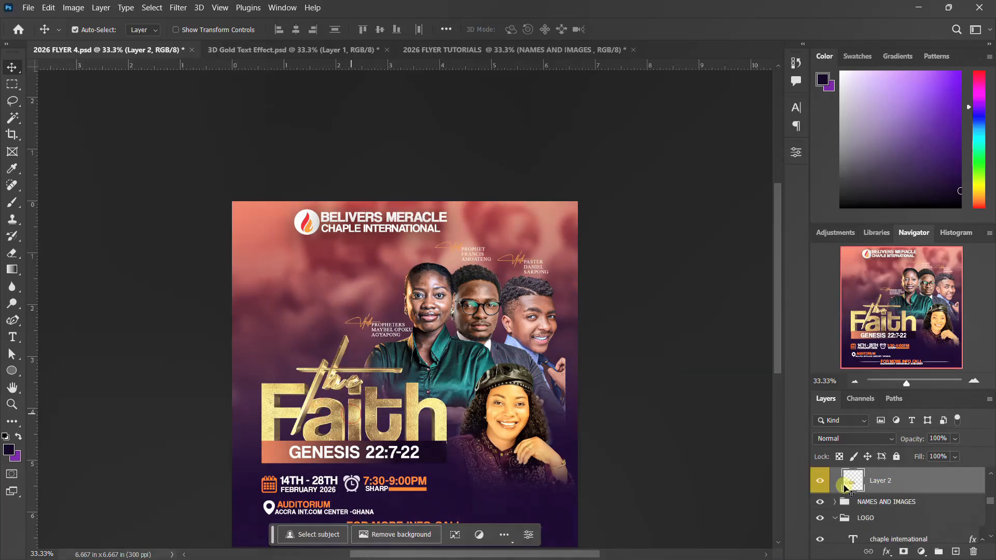
scroll(915, 500, up, 1)
ctrl+click(907, 484)
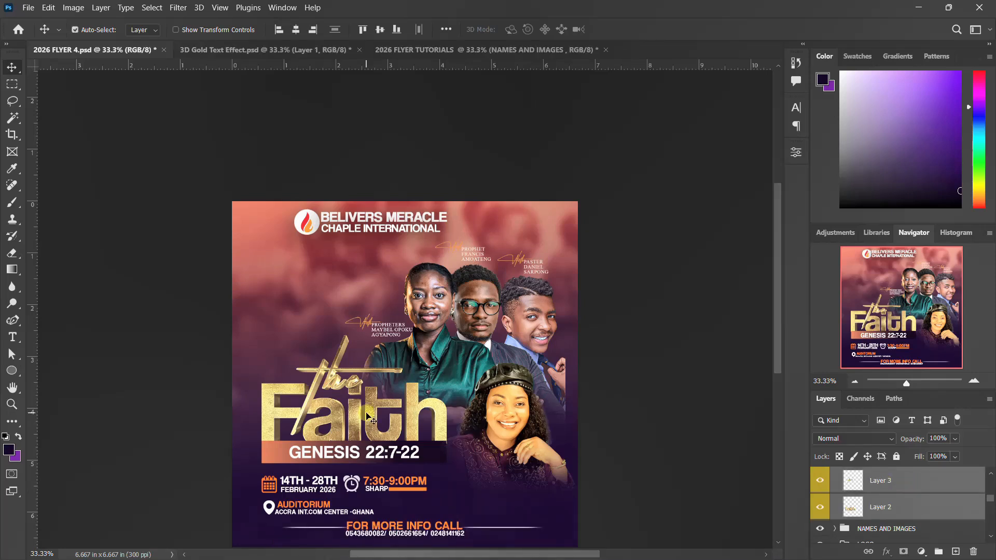
drag(374, 413, 351, 353)
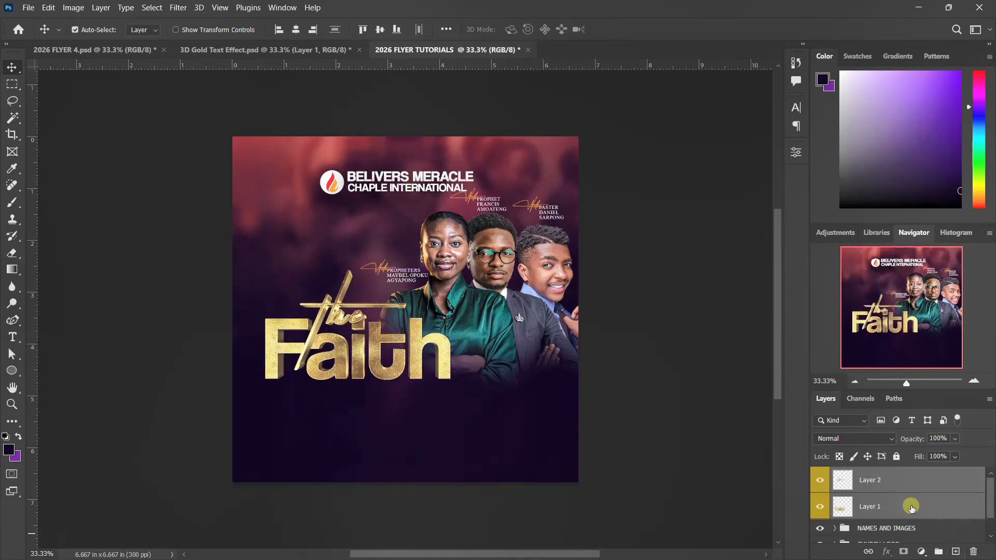
Add a new layer above the title and paint a dark purple band across the lower Faith lettering with a soft 900 px brush.
click(935, 482)
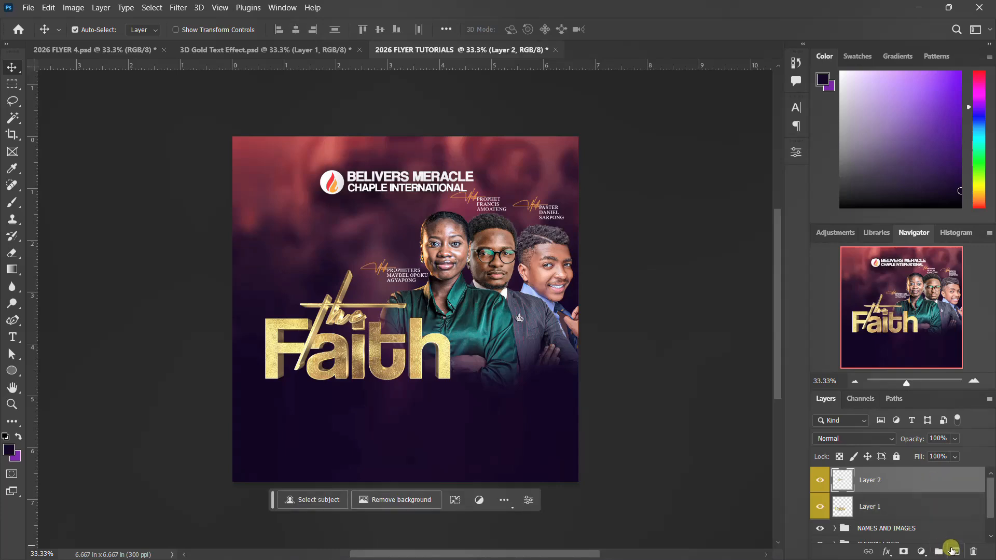
click(940, 551)
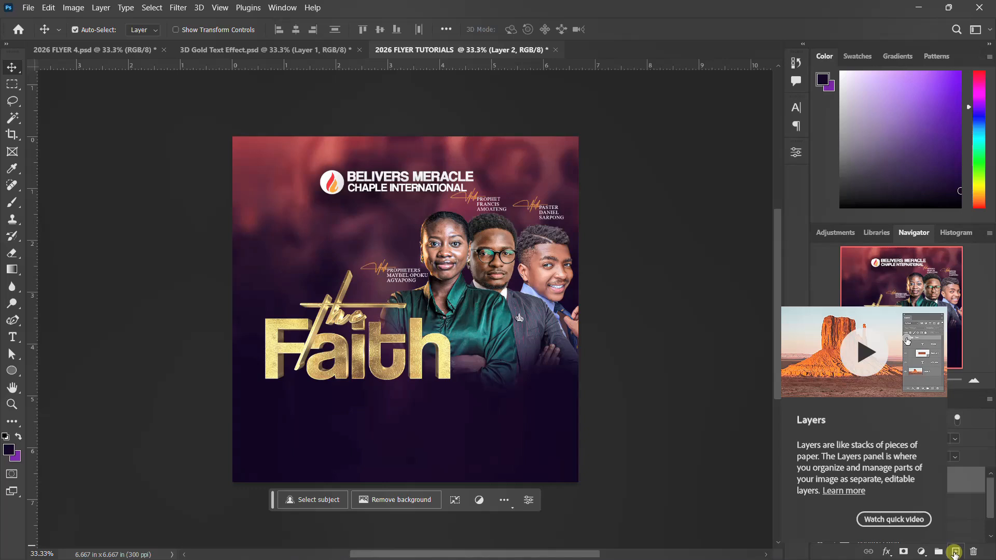
click(955, 551)
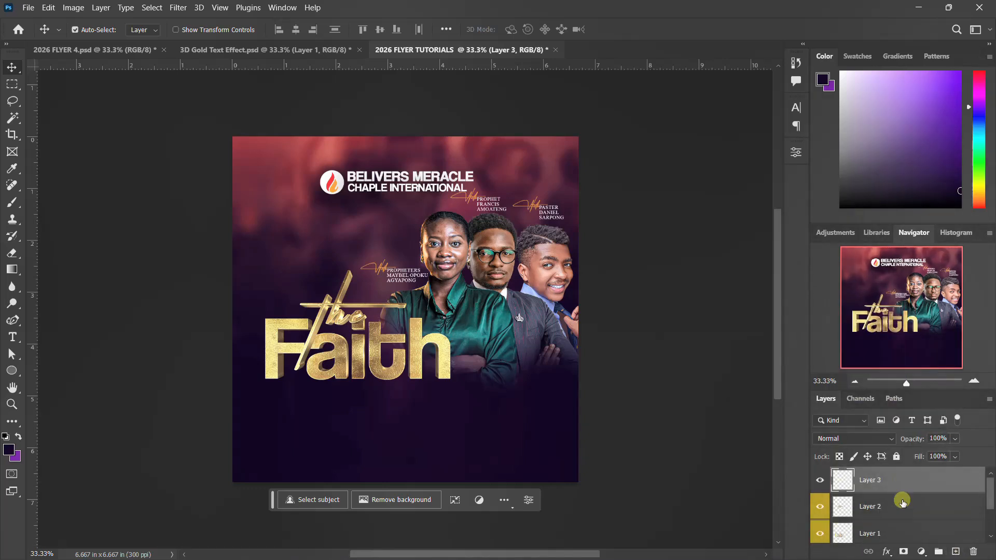
key(b)
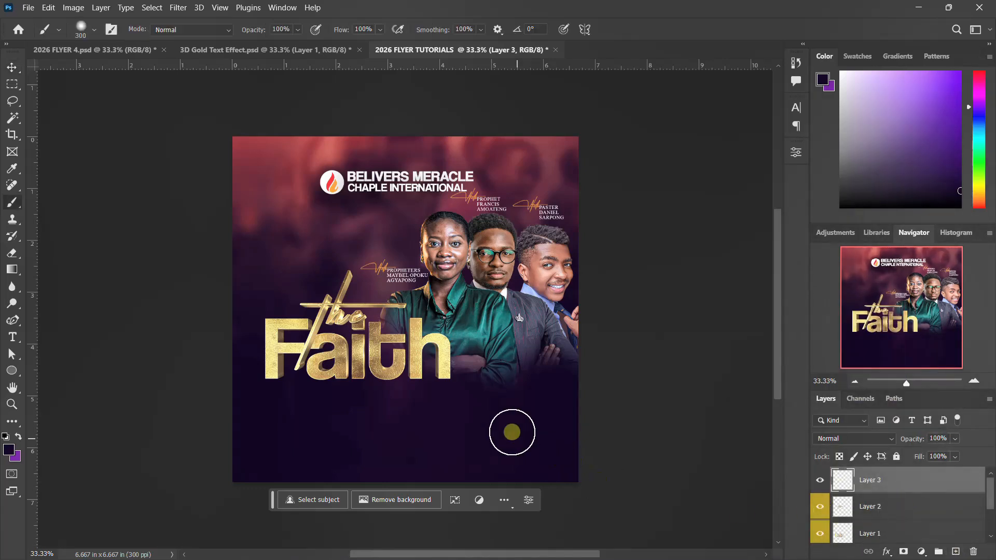
key(bracketright)
key(bracketright)
key(bracketright)
key(bracketright)
key(bracketright)
key(bracketright)
mouse_move(554, 412)
mouse_down()
mouse_move(384, 398)
mouse_move(188, 412)
mouse_up()
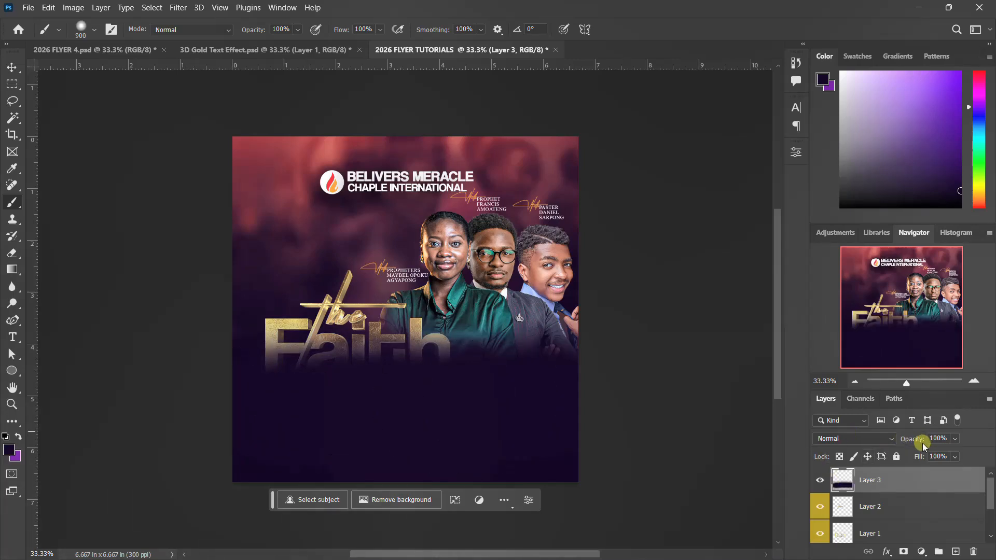
Set the painted shade layer's opacity to 80% and dab more dark paint beneath the Faith lettering.
text(80)
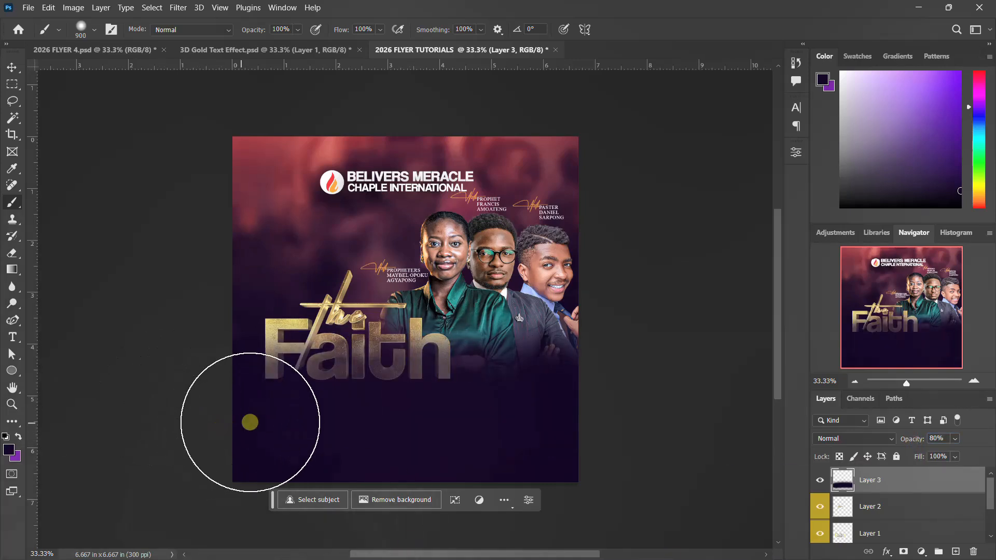
click(302, 402)
click(343, 418)
click(382, 417)
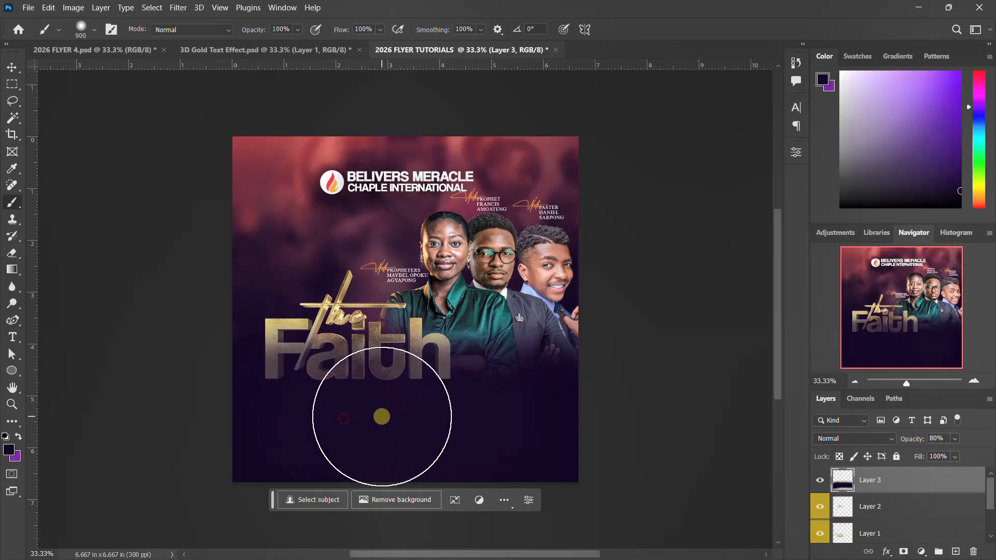
Draw a rectangle about 1069 x 109 px directly beneath the Faith lettering.
click(11, 68)
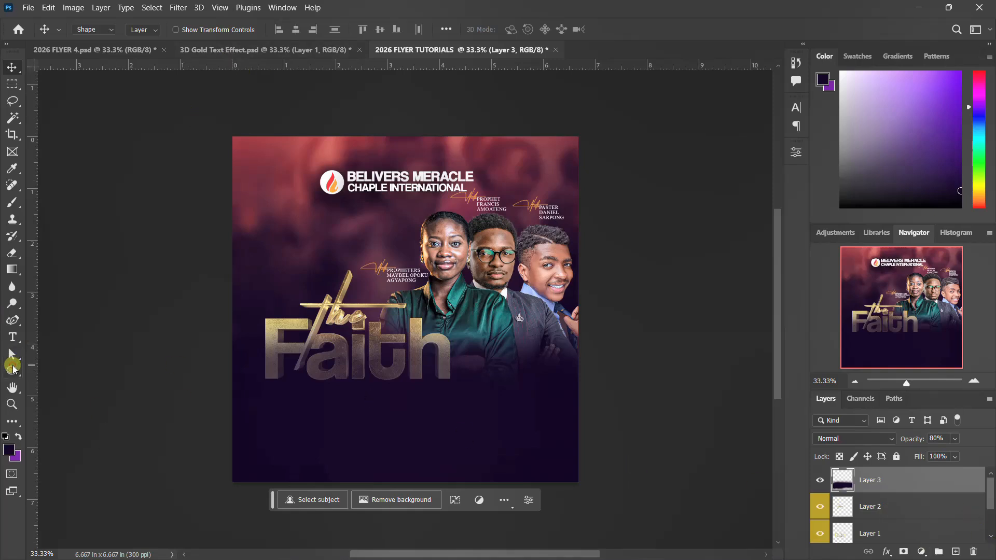
click(13, 370)
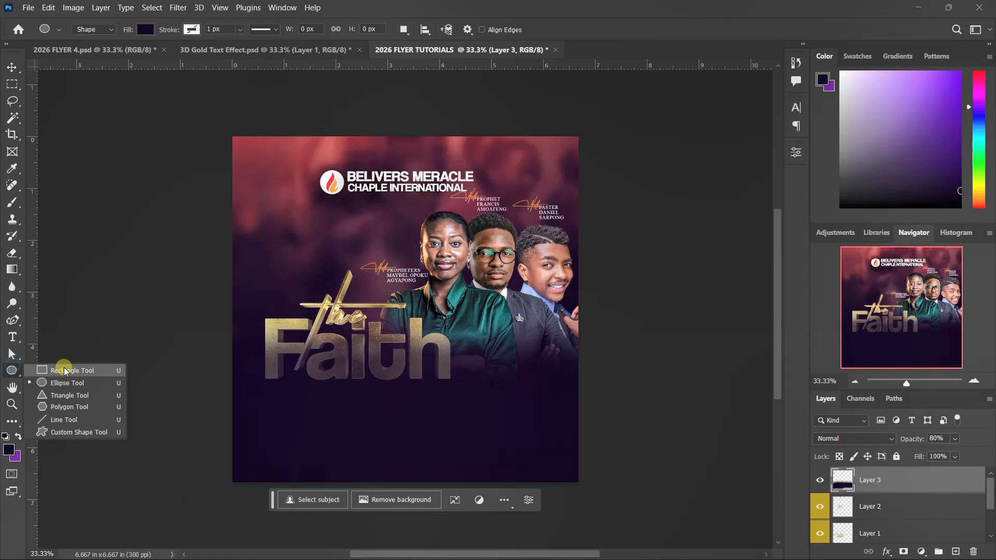
click(66, 371)
drag(268, 381, 451, 399)
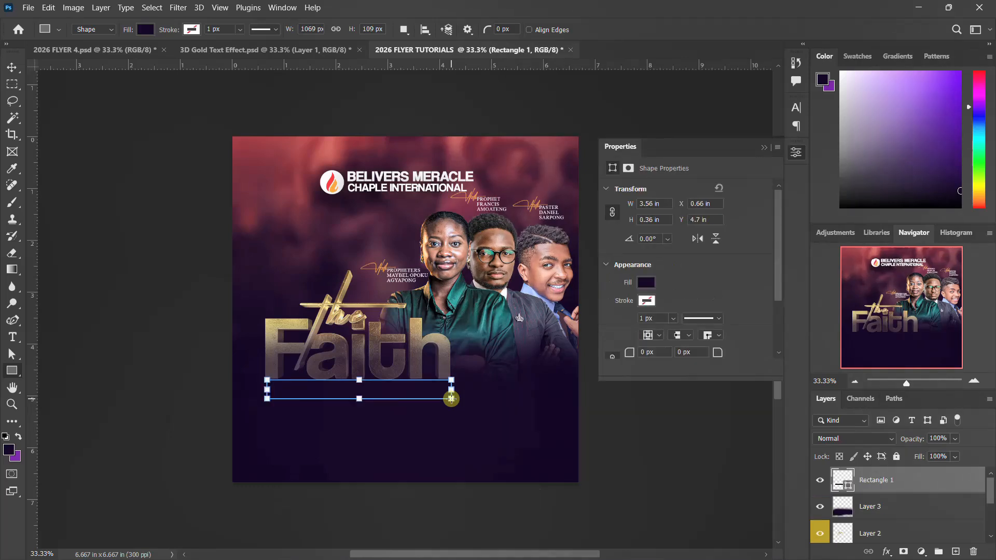
click(646, 284)
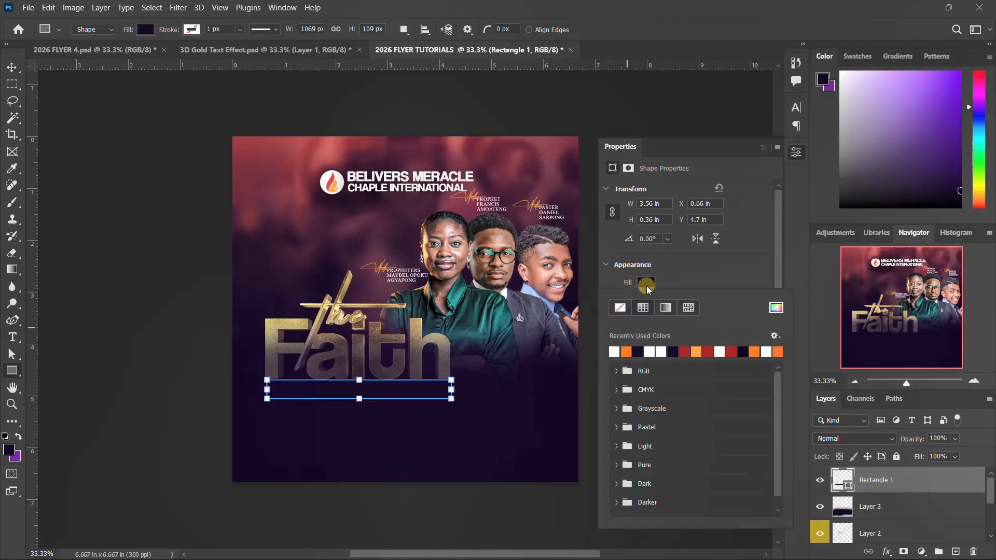
click(804, 152)
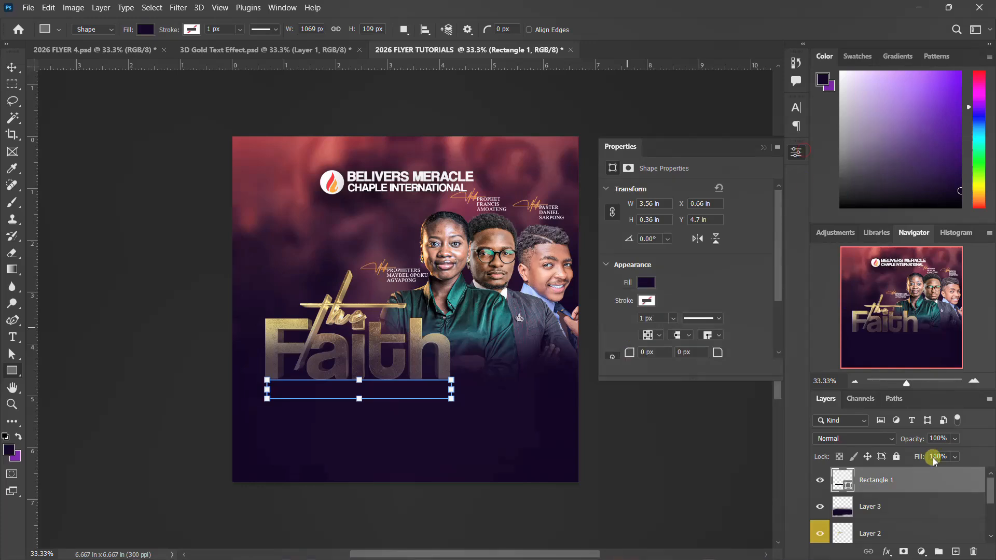
Add a linear orange-to-dark-purple Gradient Overlay to the rectangle beneath Faith.
double_click(974, 480)
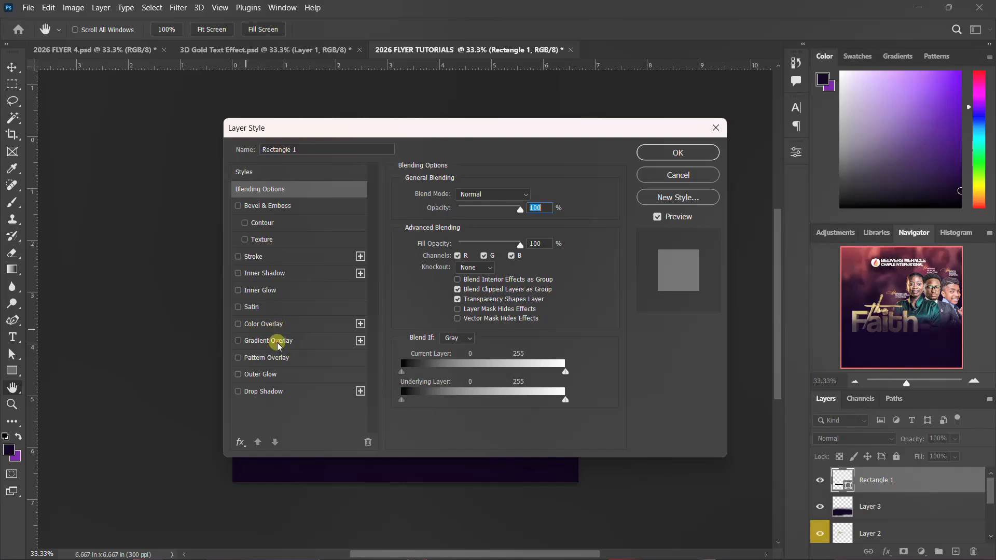
click(275, 341)
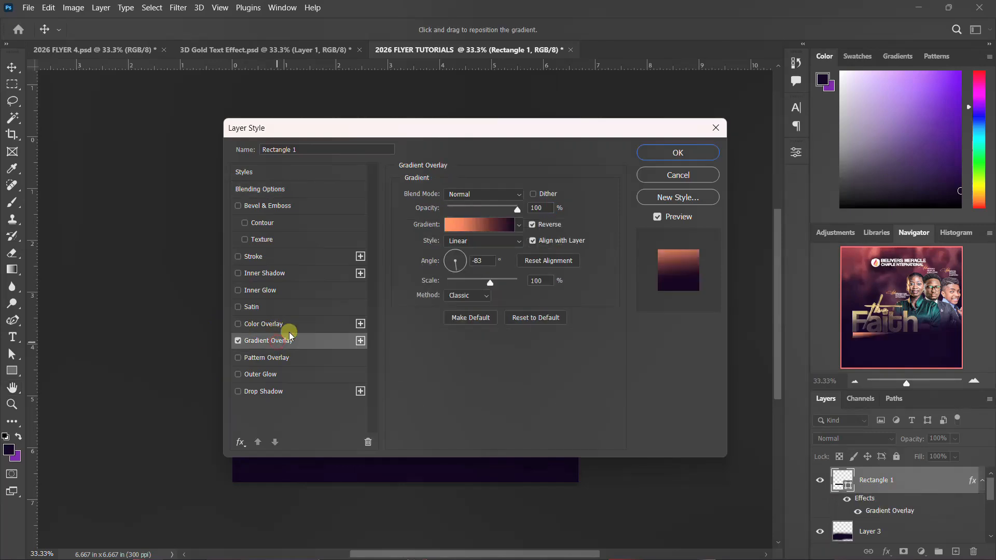
click(704, 153)
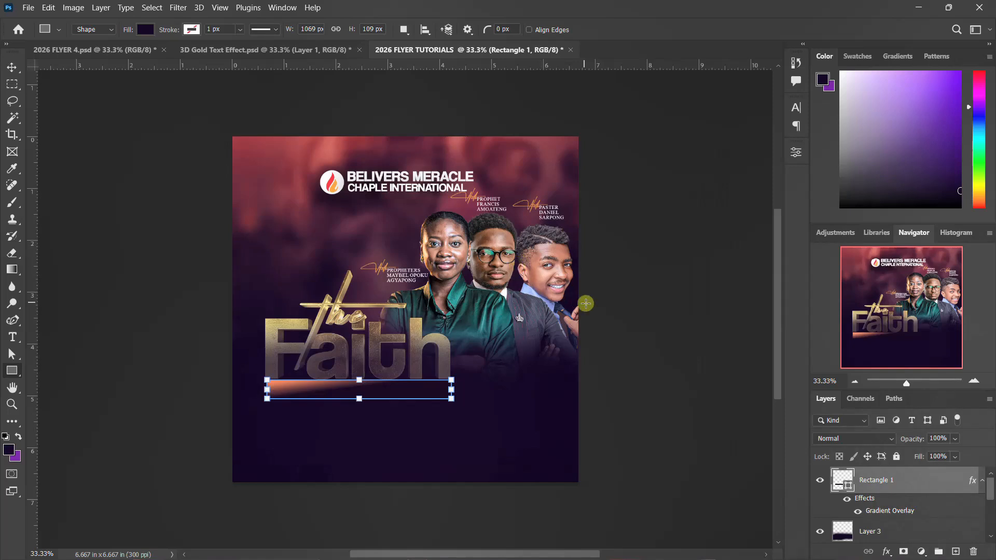
Set the rectangle's Gradient Overlay angle to 0° and turn off Reverse.
click(10, 68)
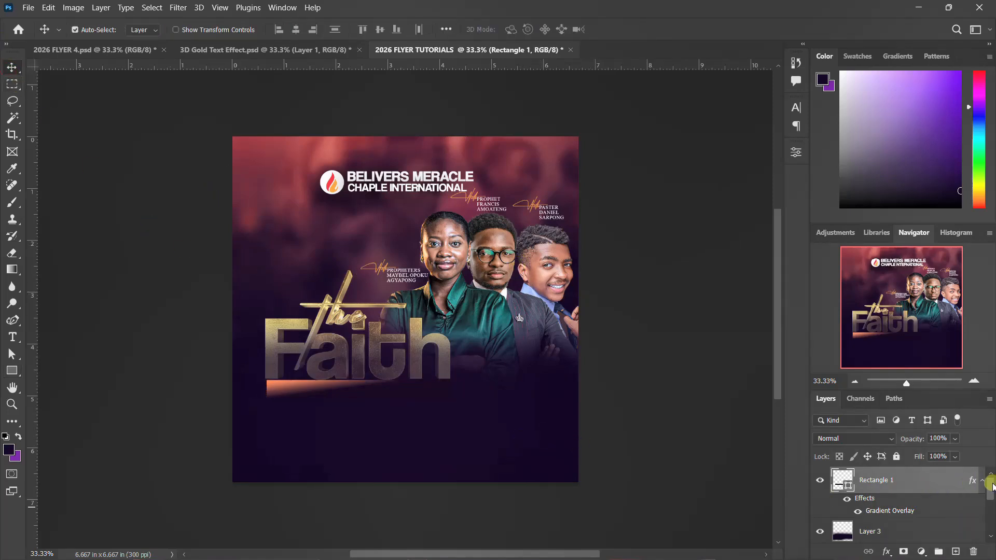
double_click(978, 485)
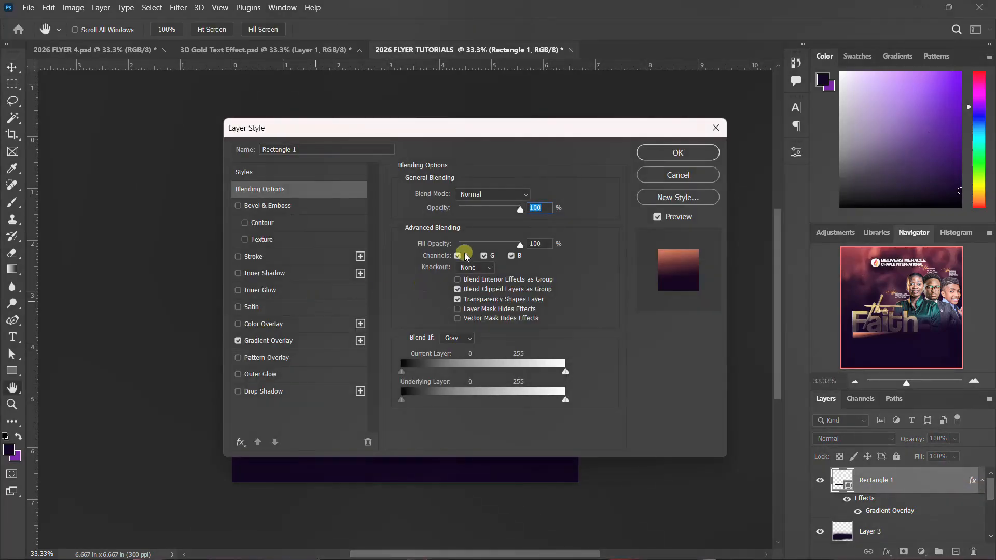
click(254, 341)
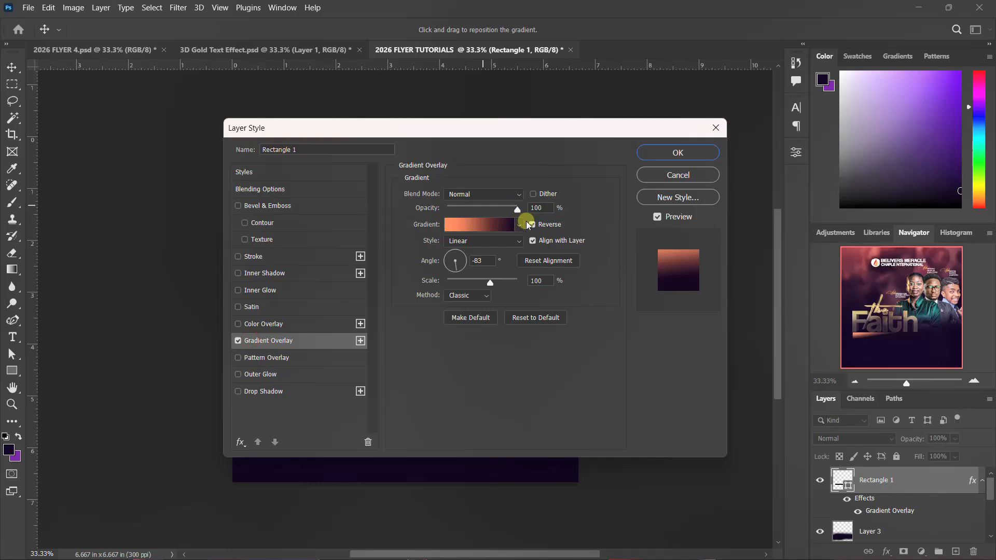
double_click(478, 263)
text(0)
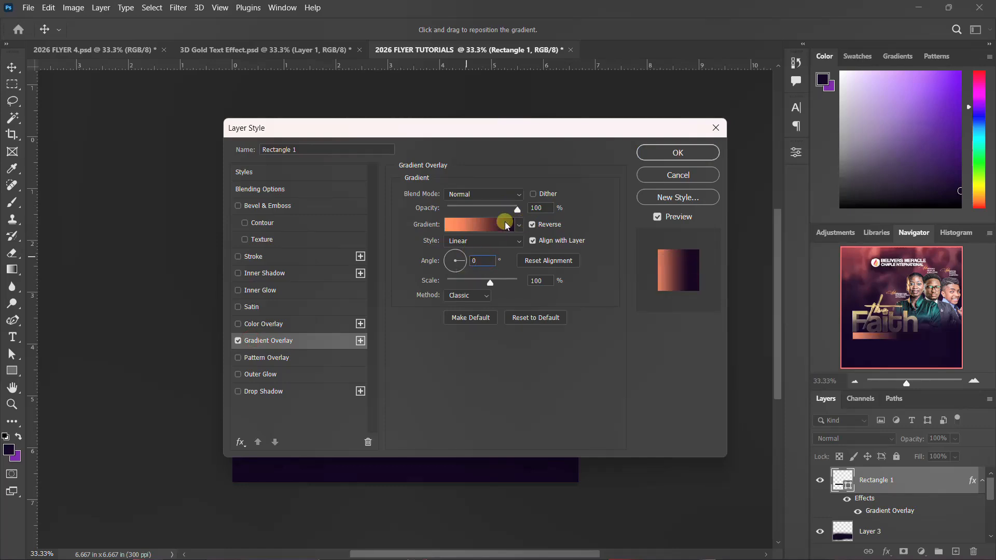
click(540, 228)
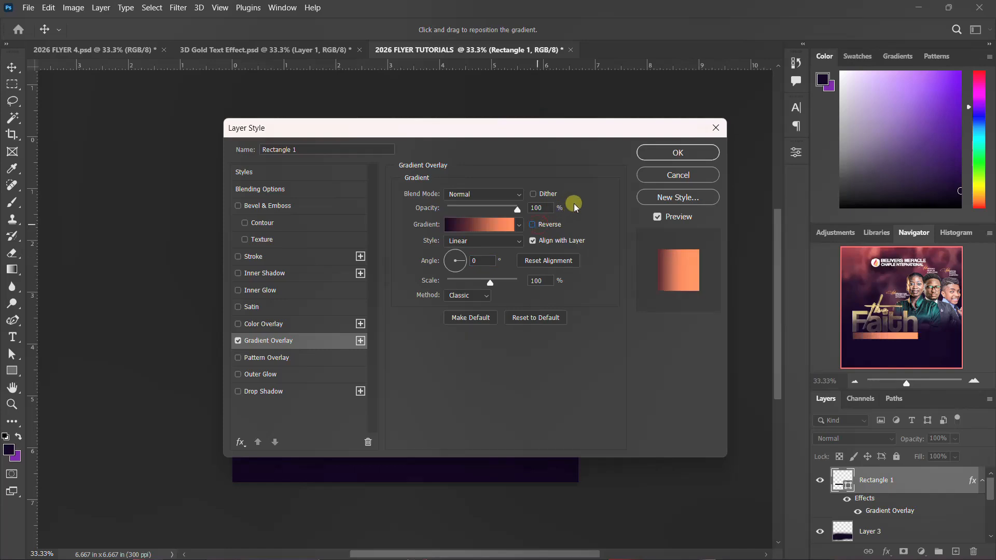
Shift the gradient toward the right end of the bar, apply the overlay, and collapse the rectangle's effects list.
drag(569, 125, 859, 129)
drag(277, 392, 375, 392)
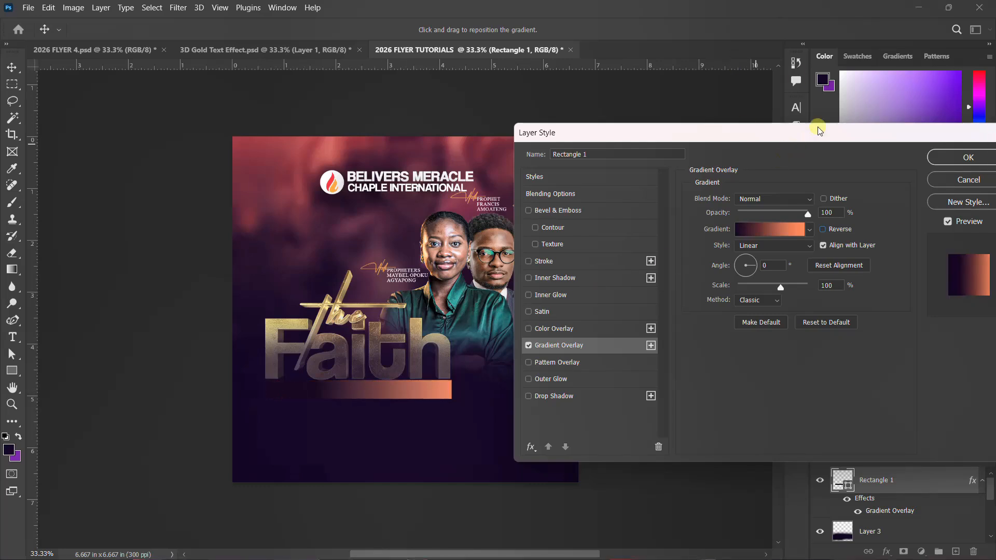
drag(819, 130, 719, 128)
click(859, 152)
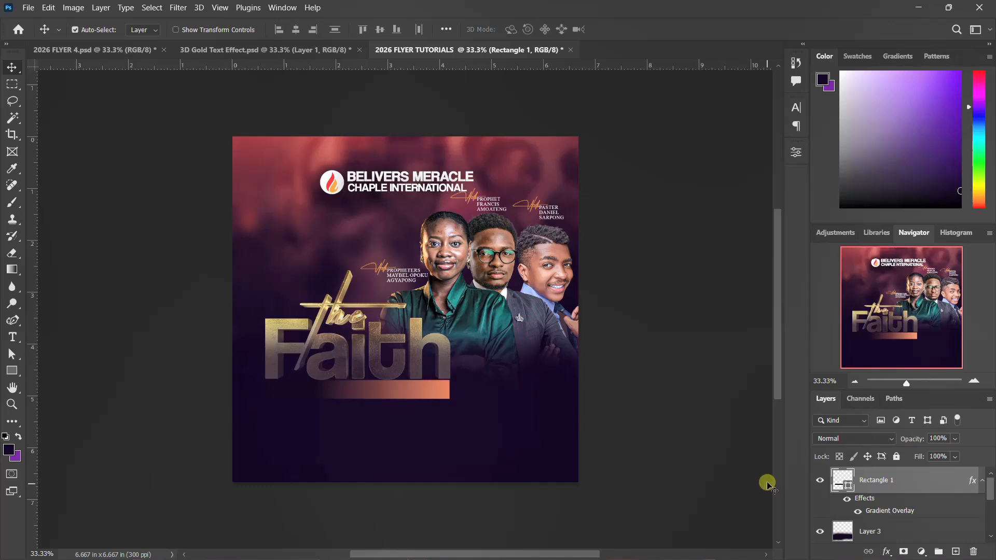
click(980, 483)
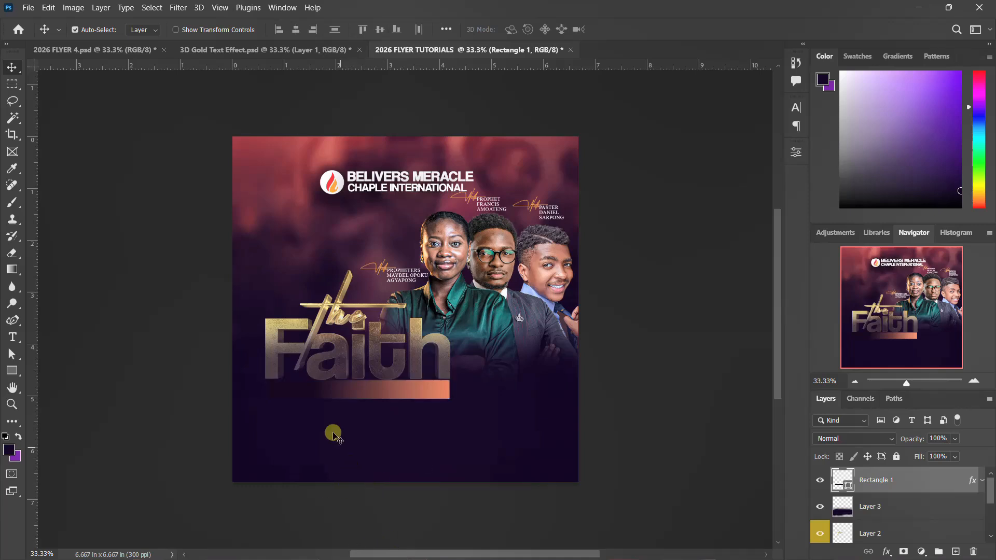
Add the text "genesis 22:7-22" in the dark area below and right of the gradient bar.
click(12, 337)
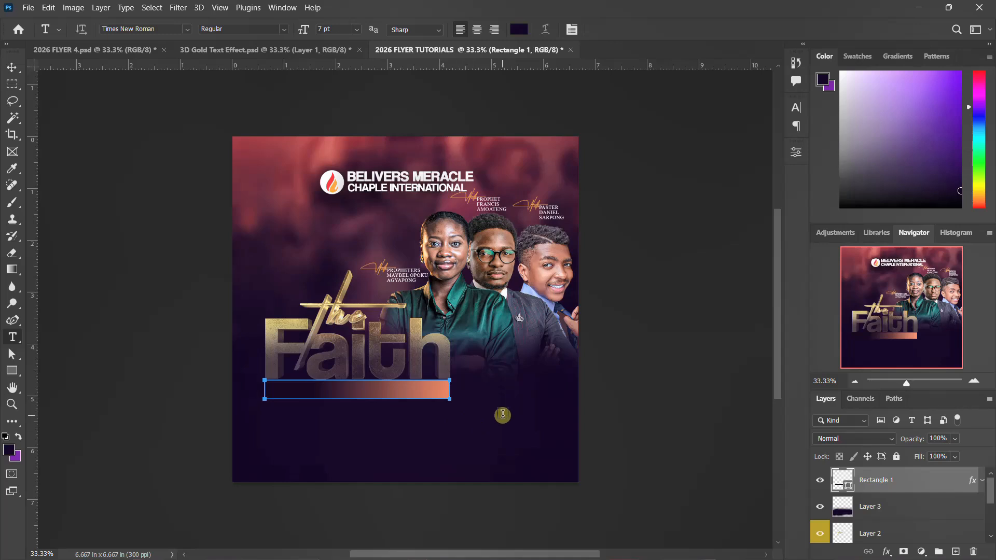
click(503, 415)
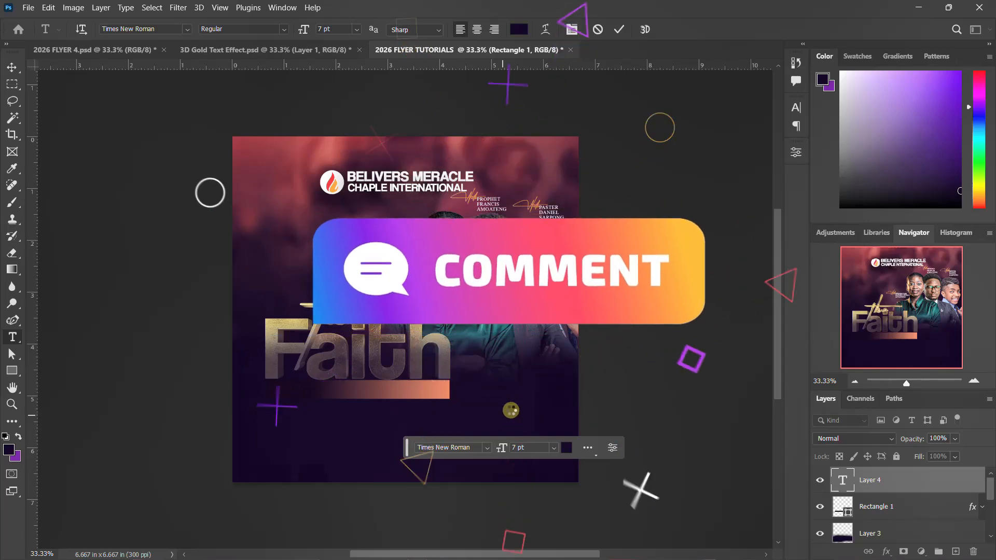
click(509, 415)
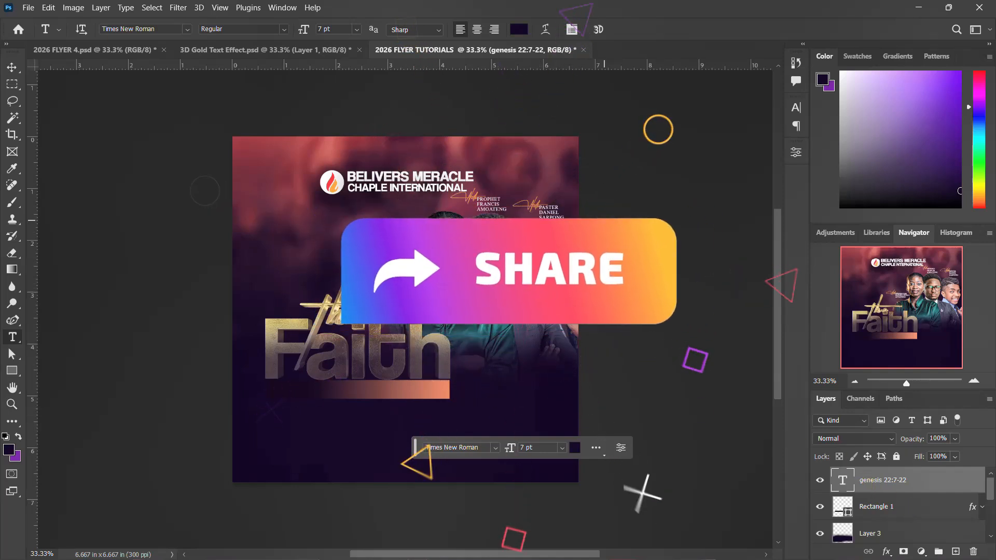
Change the genesis 22:7-22 text color to white.
click(796, 108)
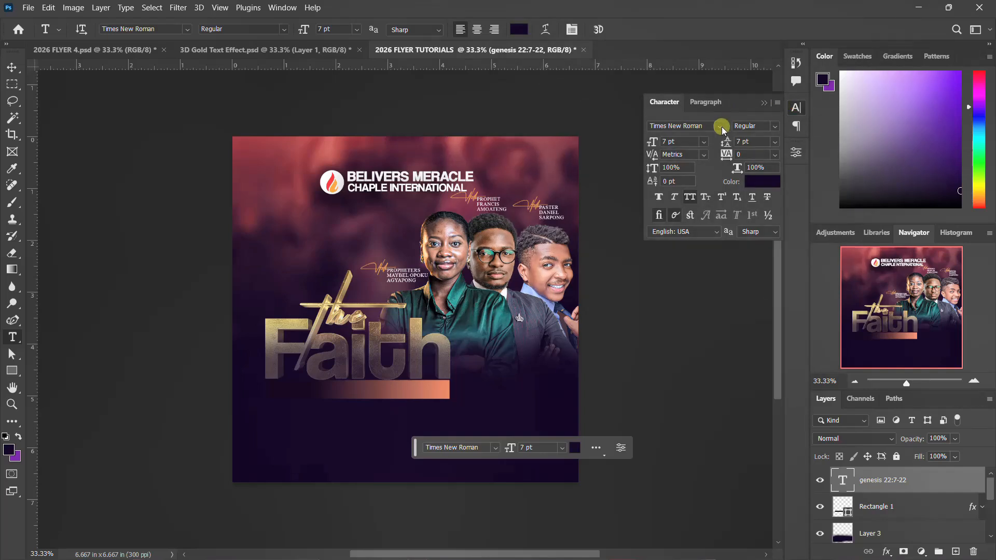
click(763, 181)
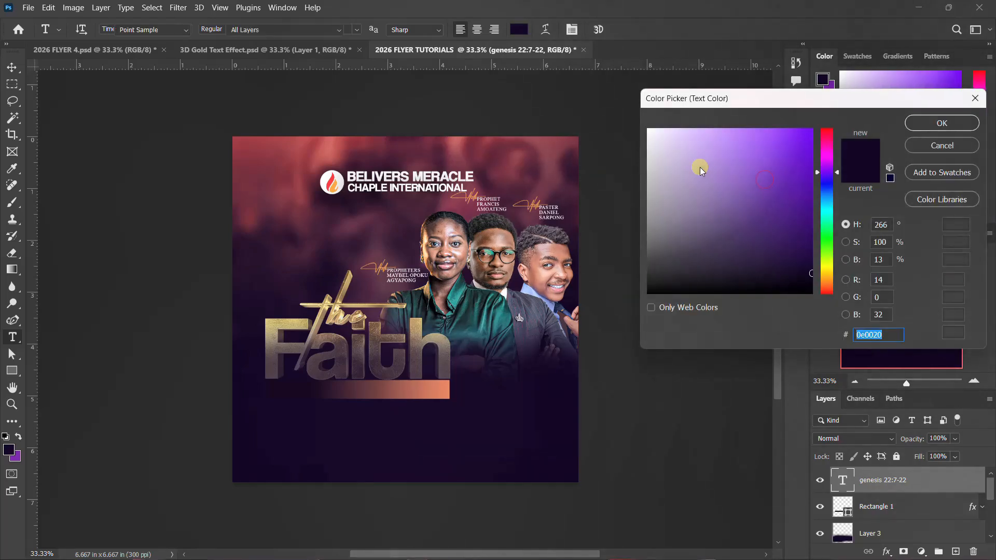
drag(700, 170, 605, 94)
click(942, 123)
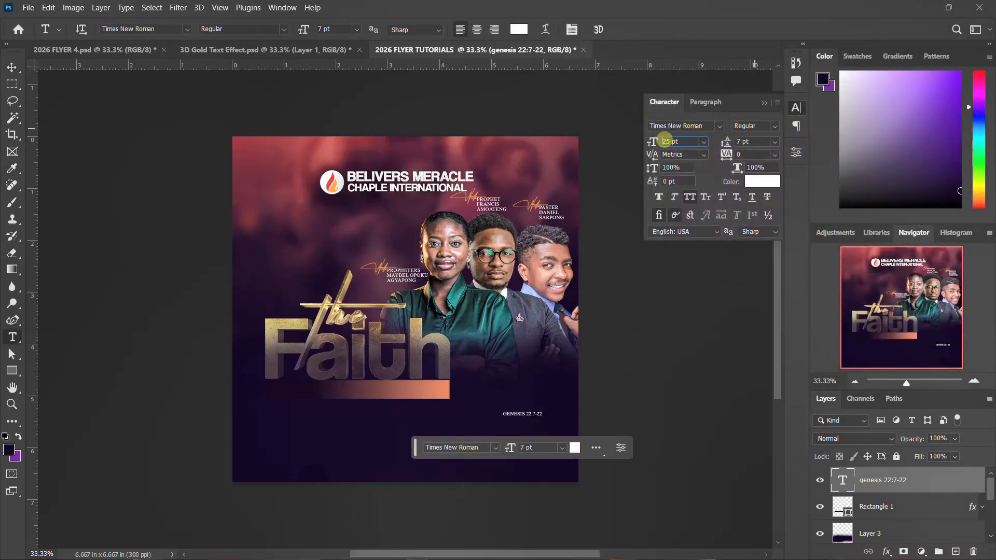
Set the genesis 22:7-22 text size to 25 pt and move the text onto the gradient bar under Faith.
key(Return)
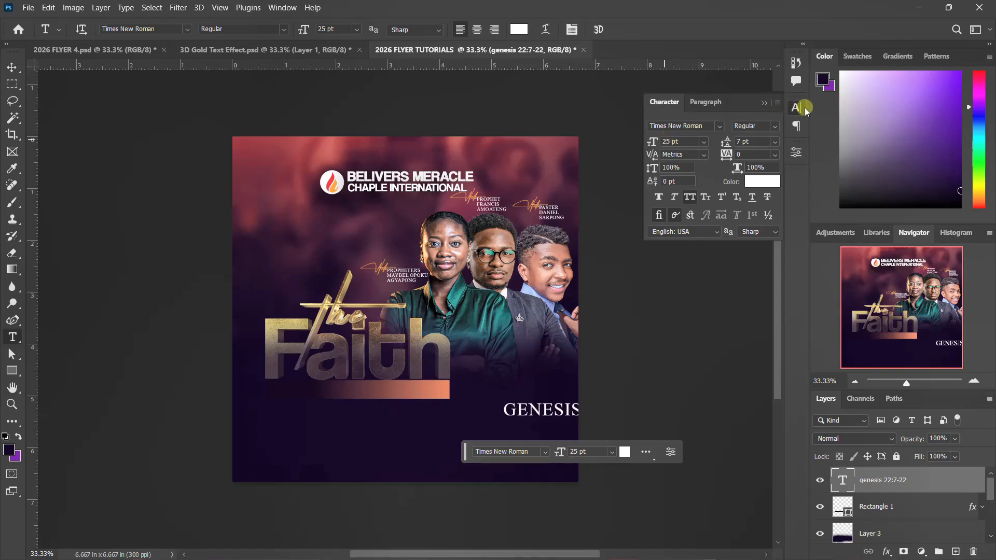
click(796, 108)
click(11, 67)
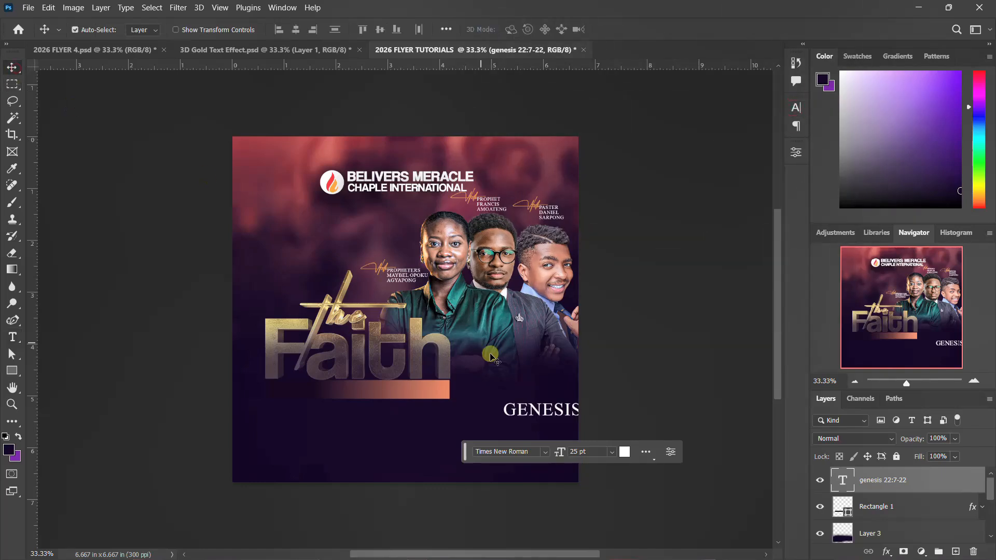
drag(535, 414, 319, 391)
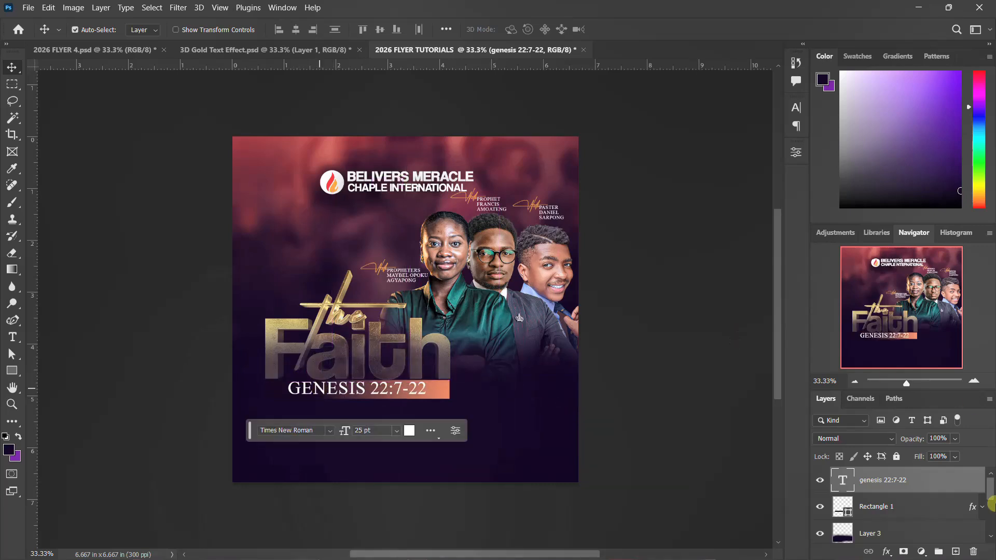
Center the genesis 22:7-22 text horizontally and vertically on the gradient rectangle, using the rectangle's outline as the alignment selection.
ctrl+click(842, 509)
click(300, 29)
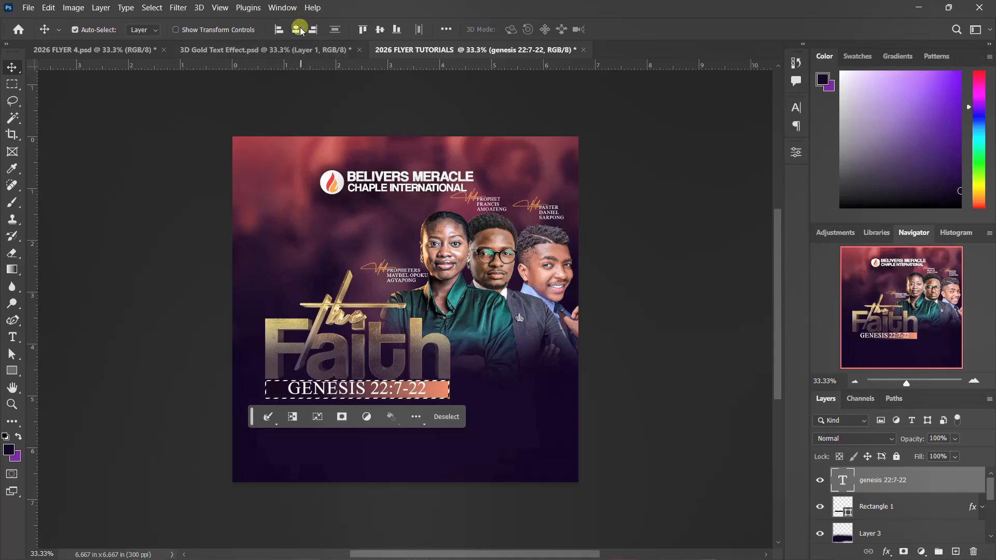
click(381, 29)
key(ctrl+d)
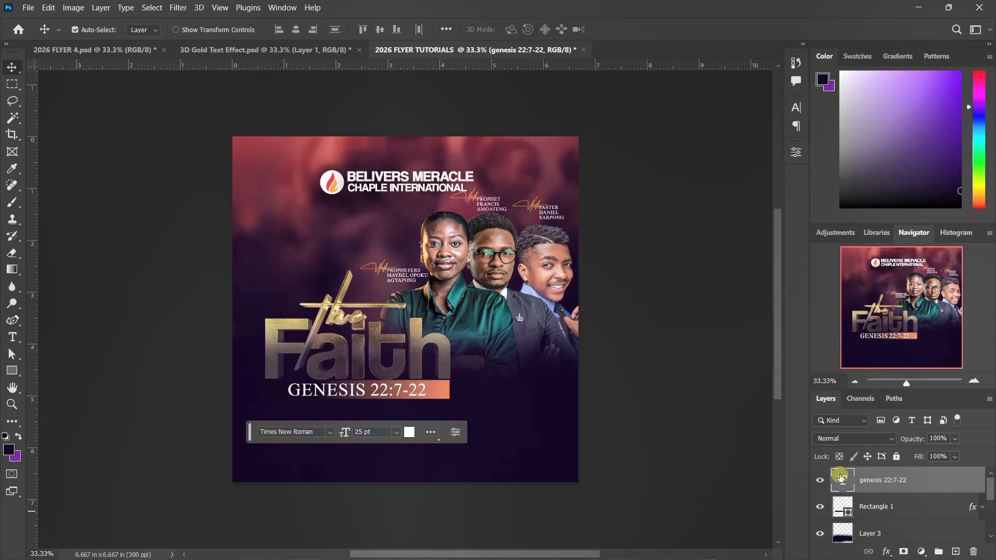
Group all title layers, from the genesis 22:7-22 text to the lowest title layer, and name the group THEME.
scroll(887, 482, down, 3)
scroll(876, 506, up, 3)
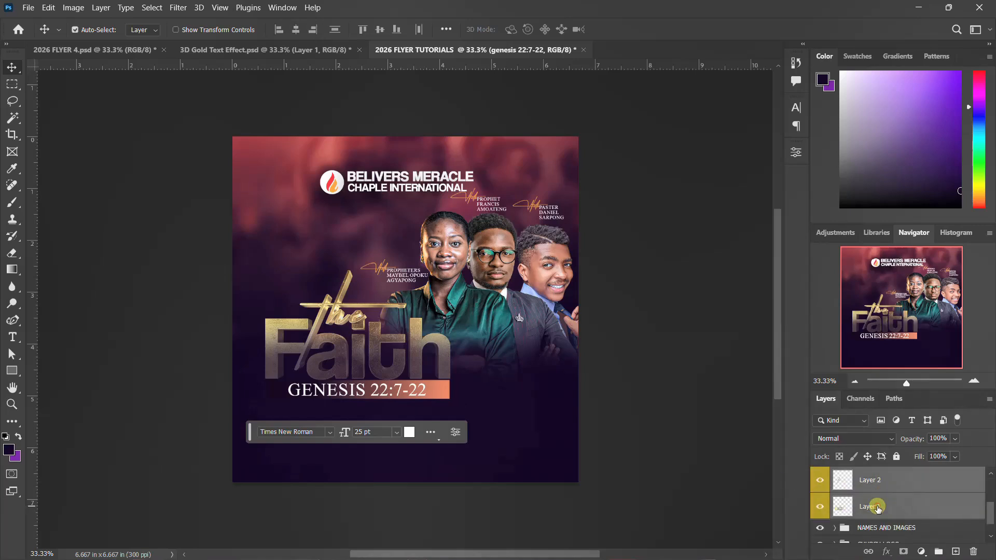
shift+click(877, 507)
key(ctrl+g)
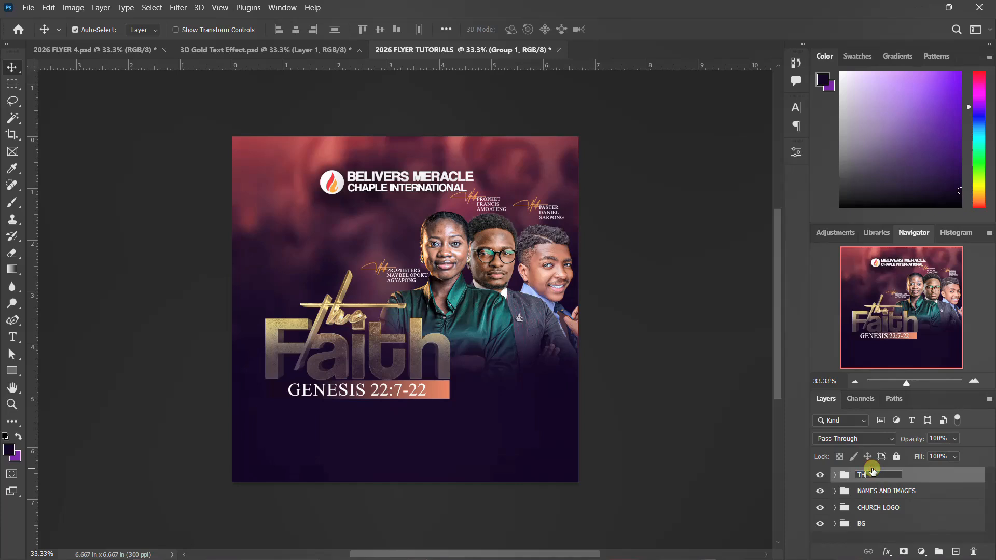
key(Return)
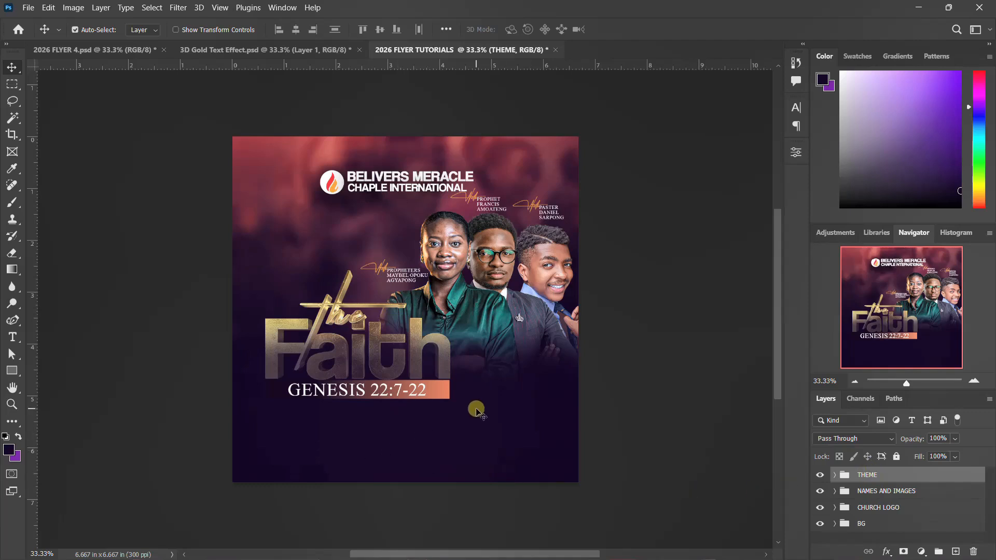
Switch to 2026 FLYER 4.psd, make the dark shading of Layer 4 visible over the title, and collapse the THEME group.
click(138, 43)
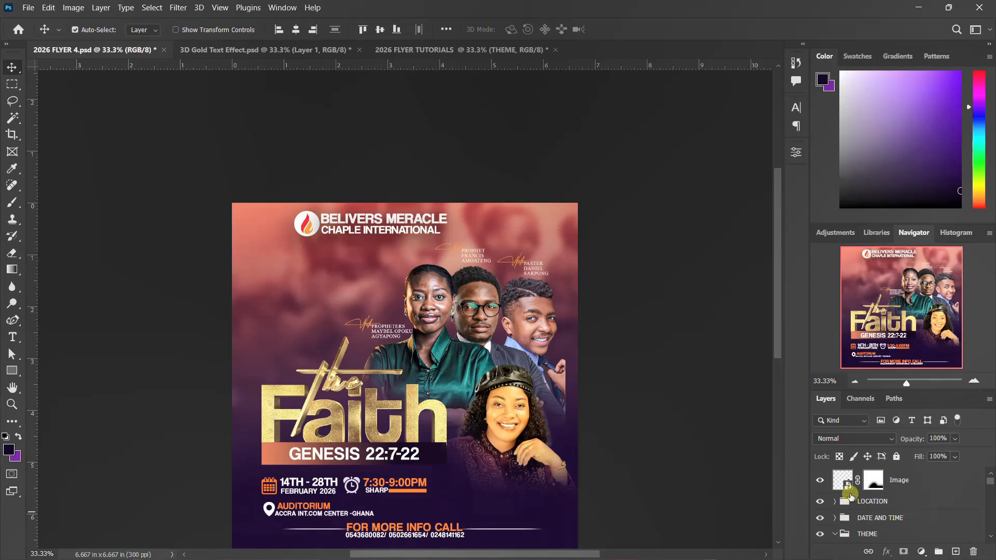
scroll(851, 497, down, 3)
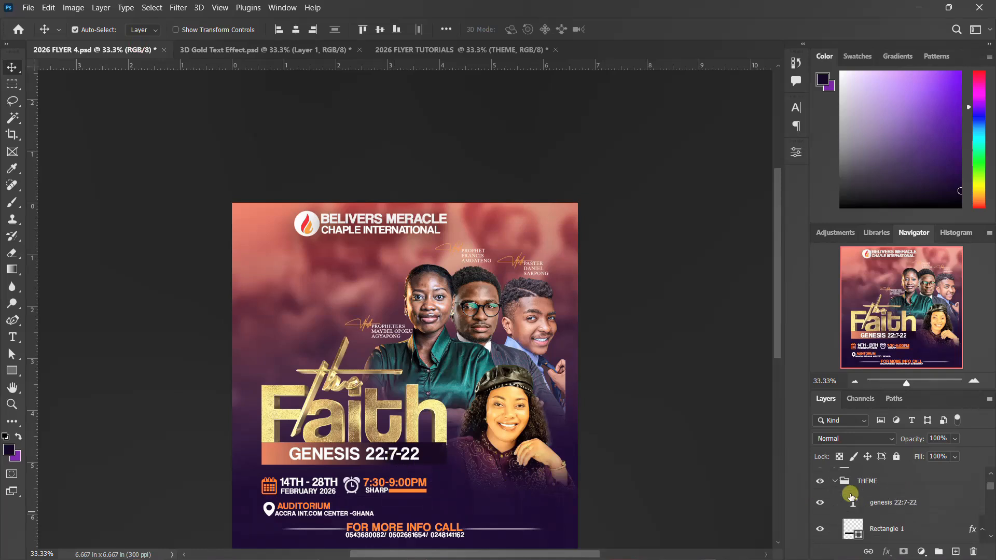
scroll(851, 498, down, 3)
click(820, 501)
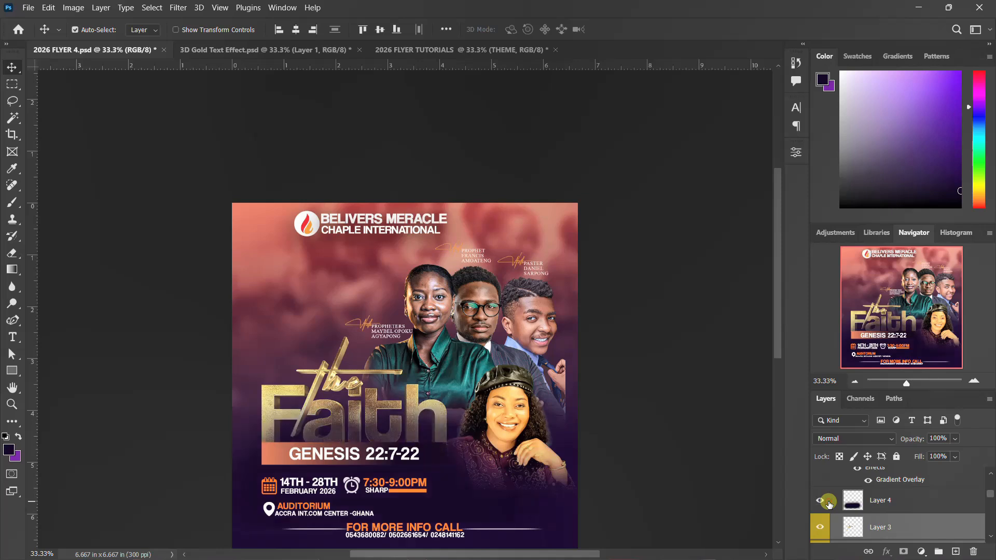
click(820, 499)
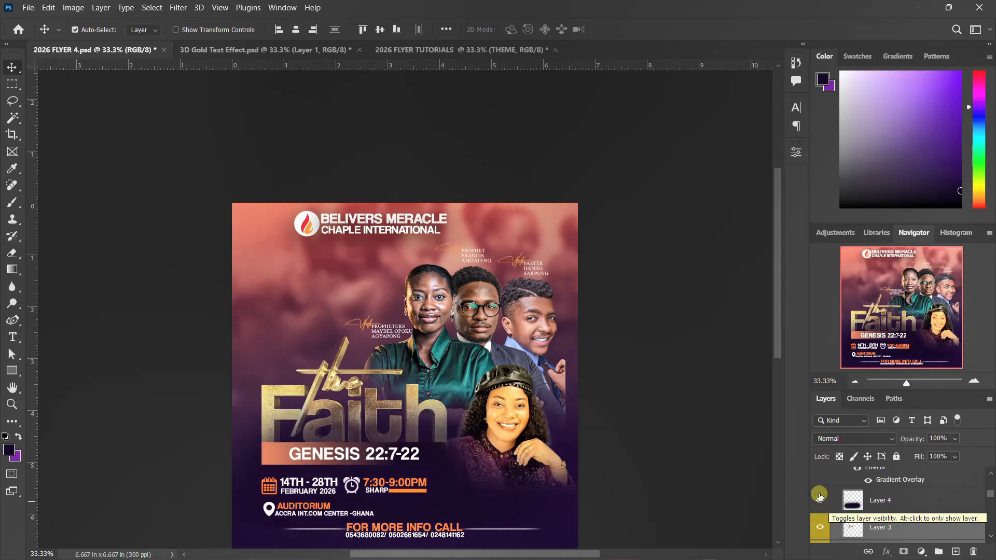
scroll(830, 499, up, 4)
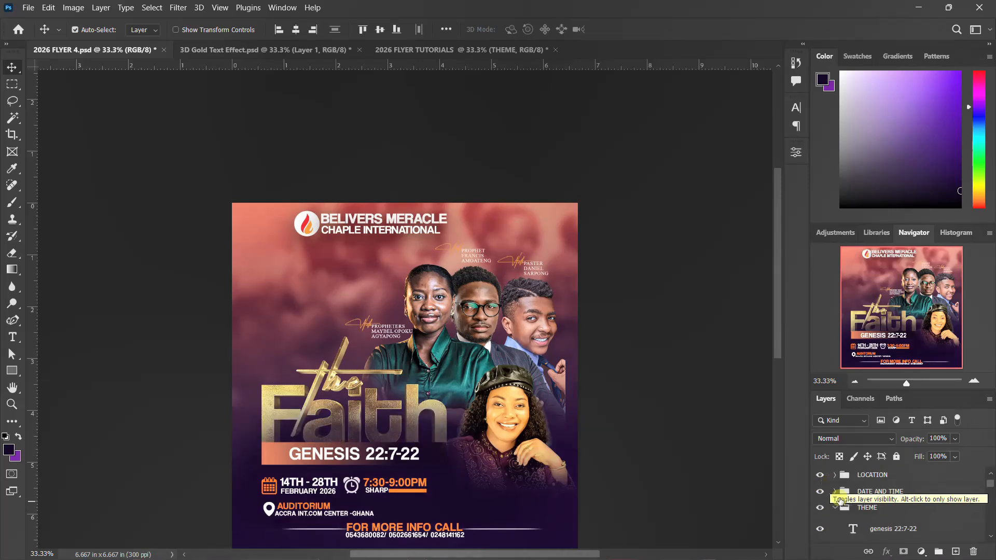
click(834, 507)
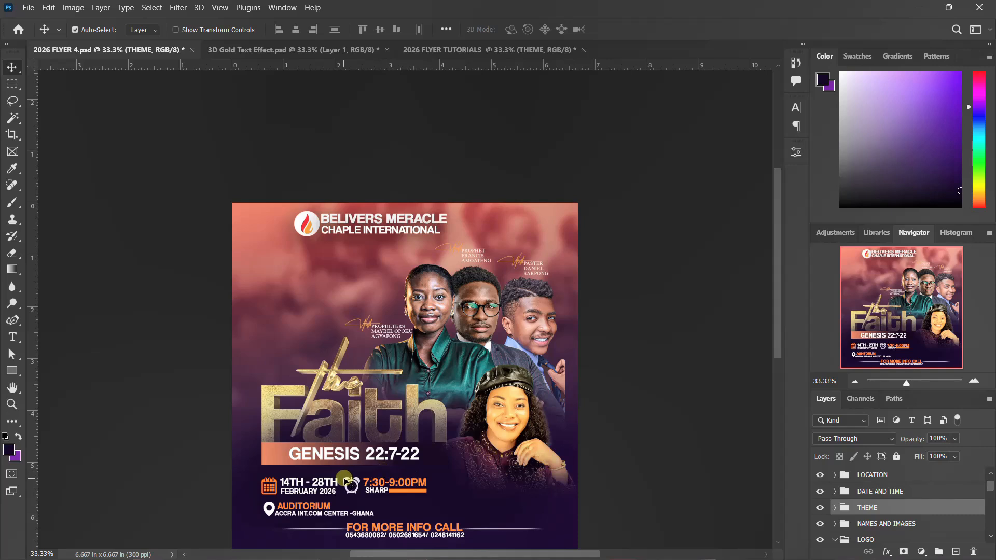
Copy all layers of the DATE AND TIME group into the 2026 FLYER TUTORIALS document and place them below the gradient bar.
click(836, 494)
click(877, 511)
scroll(878, 512, down, 4)
shift+click(896, 492)
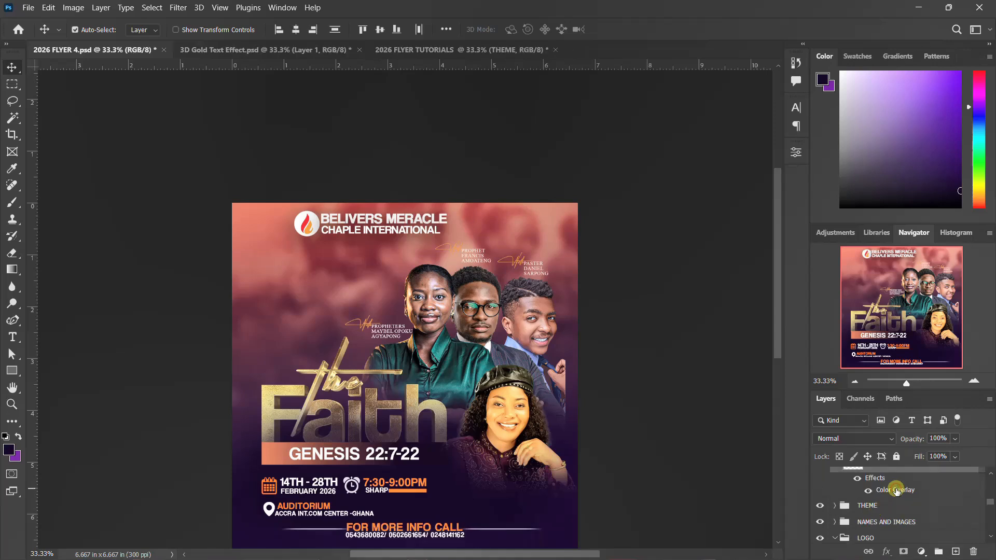
drag(337, 478, 422, 126)
drag(343, 416, 323, 416)
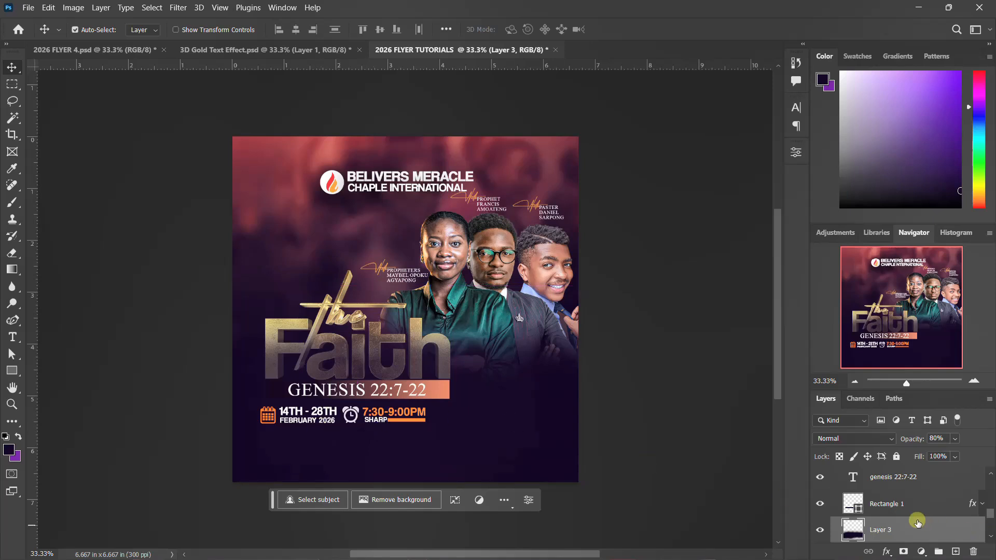
Collapse the THEME group, then group the copied date and time layers and name the group DATE AND TIME.
scroll(908, 519, up, 3)
scroll(897, 518, down, 2)
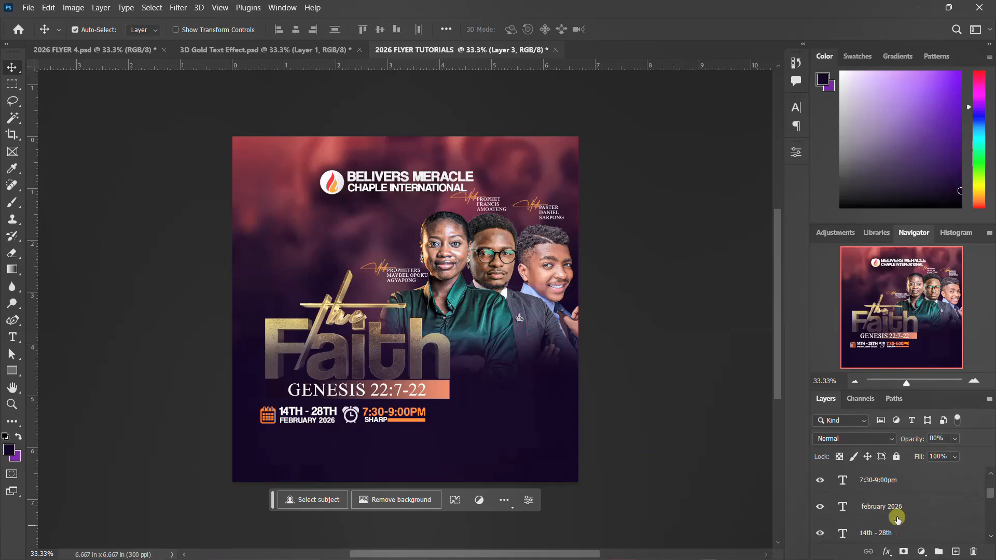
scroll(900, 524, down, 3)
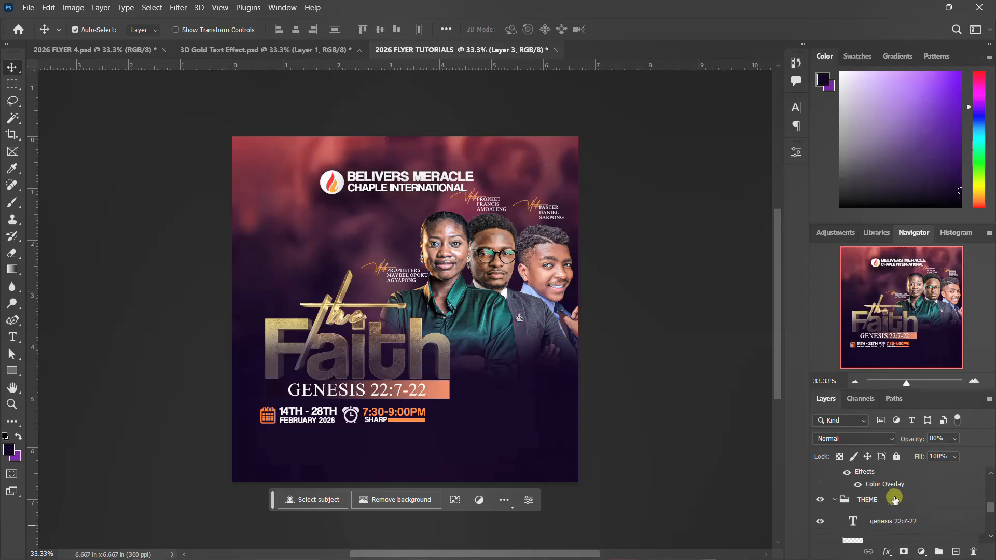
click(836, 501)
click(892, 475)
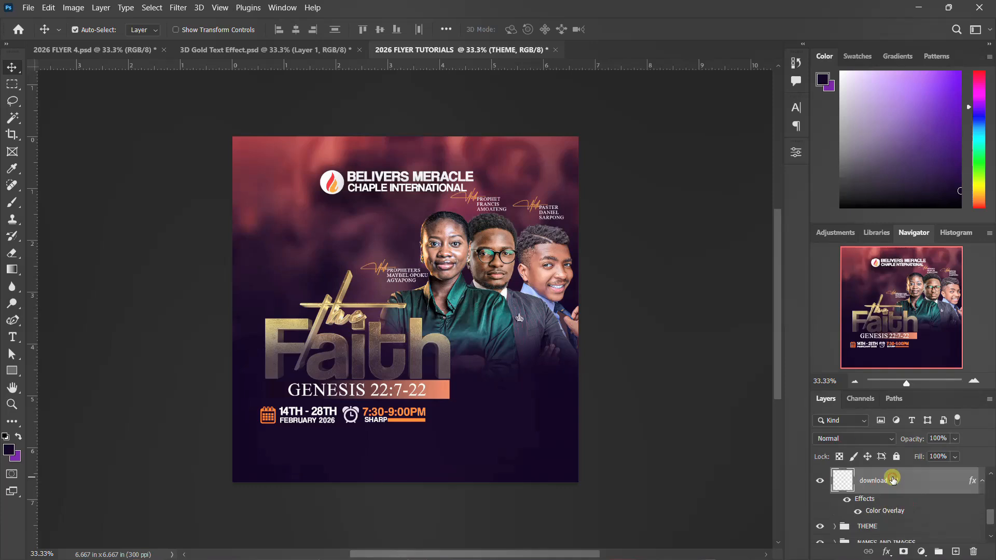
scroll(892, 477, up, 4)
shift+click(893, 477)
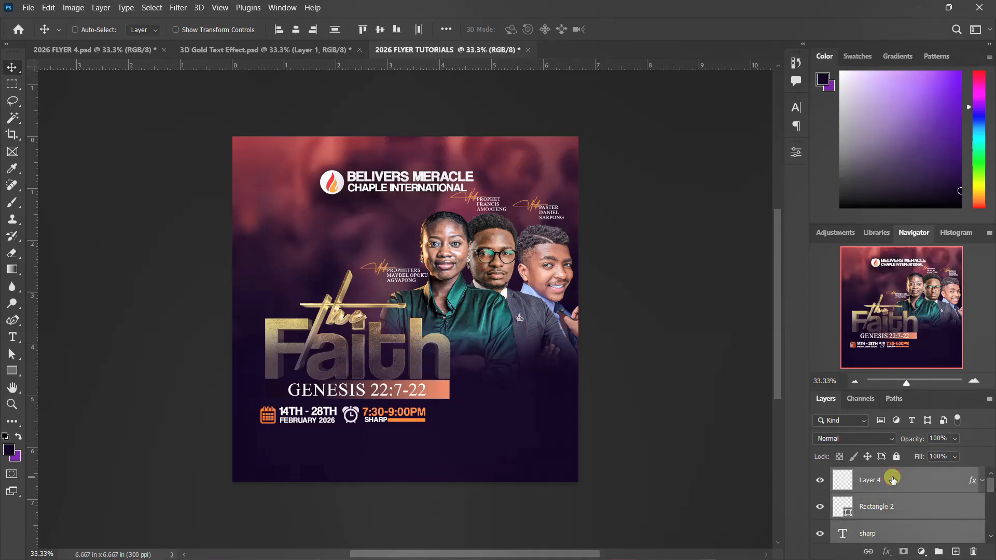
key(ctrl+g)
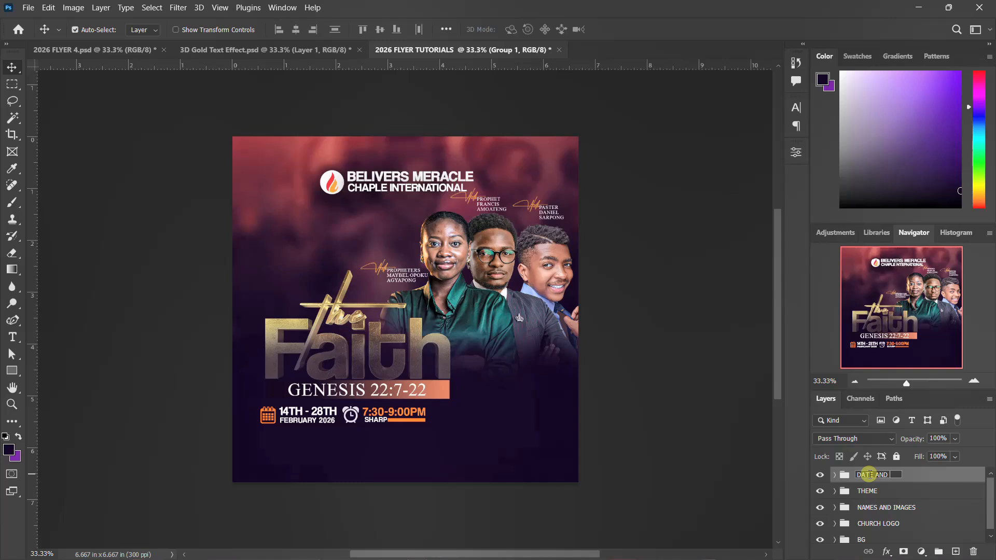
key(Return)
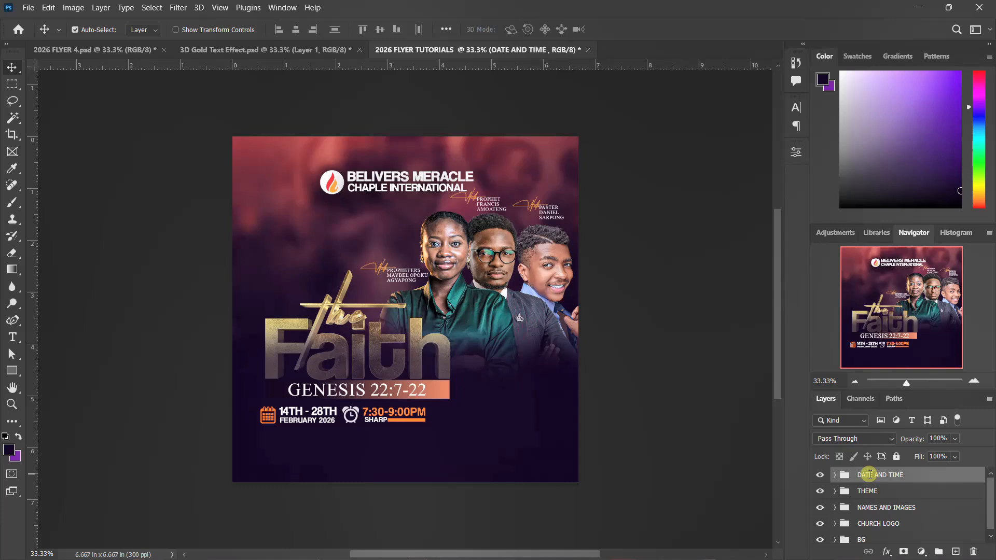
Nudge the DATE AND TIME group slightly to the right beneath the gradient bar.
key(Right)
key(Right)
key(Right)
key(Right)
key(Right)
key(Right)
key(Right)
key(Right)
key(Right)
key(Right)
key(Right)
key(Right)
key(Right)
key(Right)
key(Right)
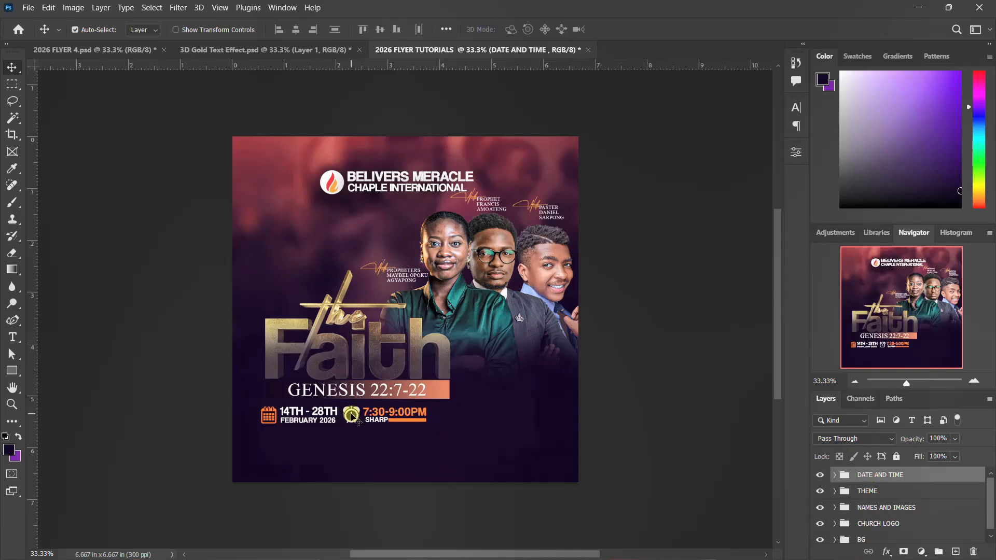
click(345, 413)
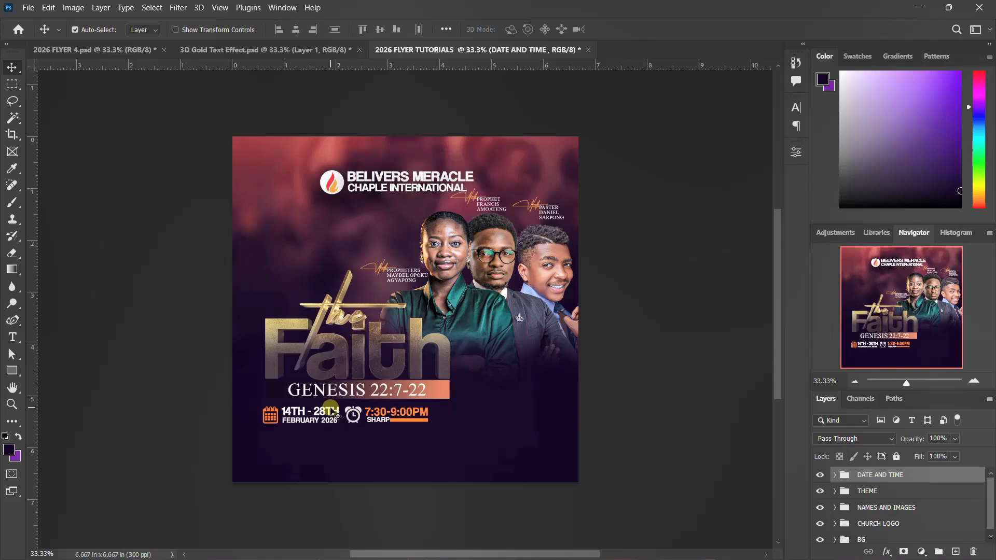
Check the character settings of the date and time texts, then collapse the DATE AND TIME group.
click(797, 114)
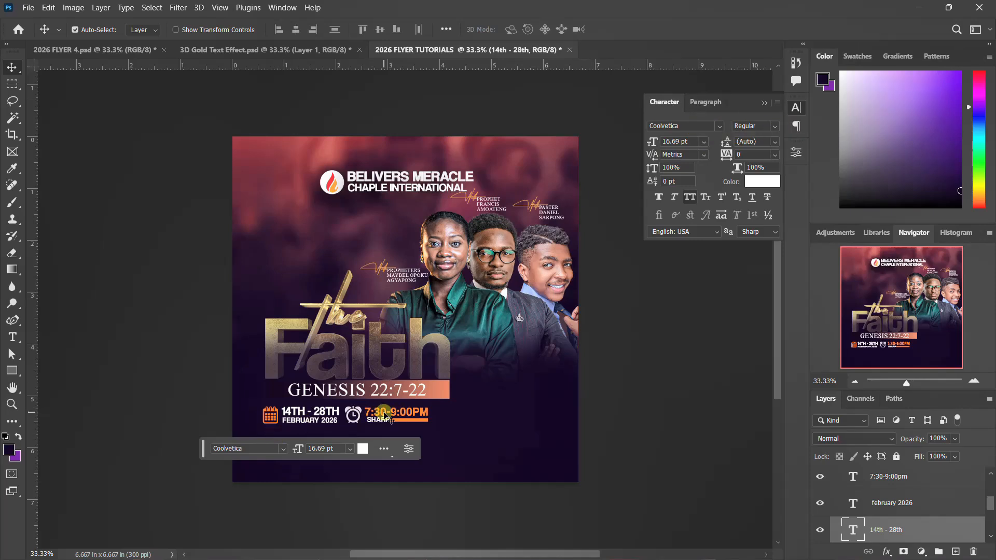
click(276, 411)
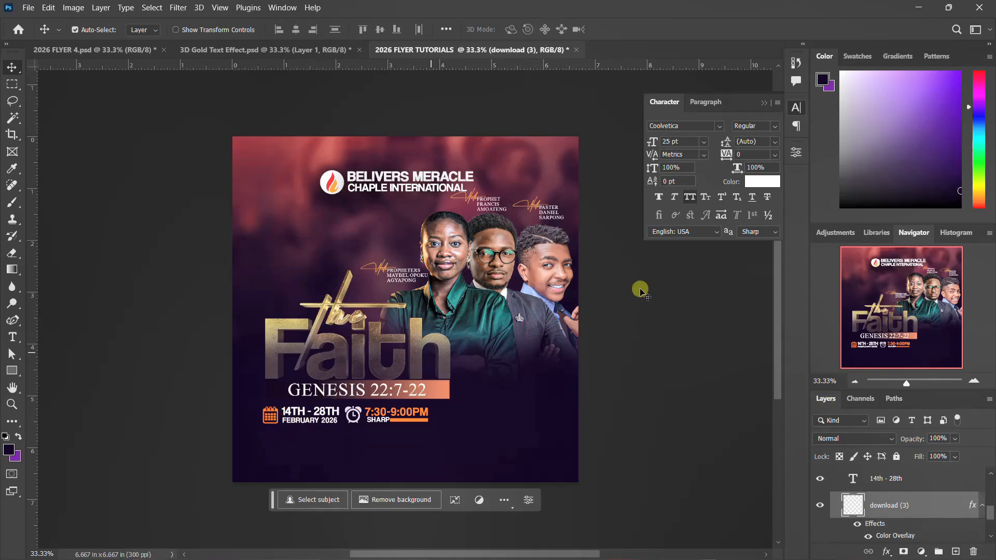
click(796, 107)
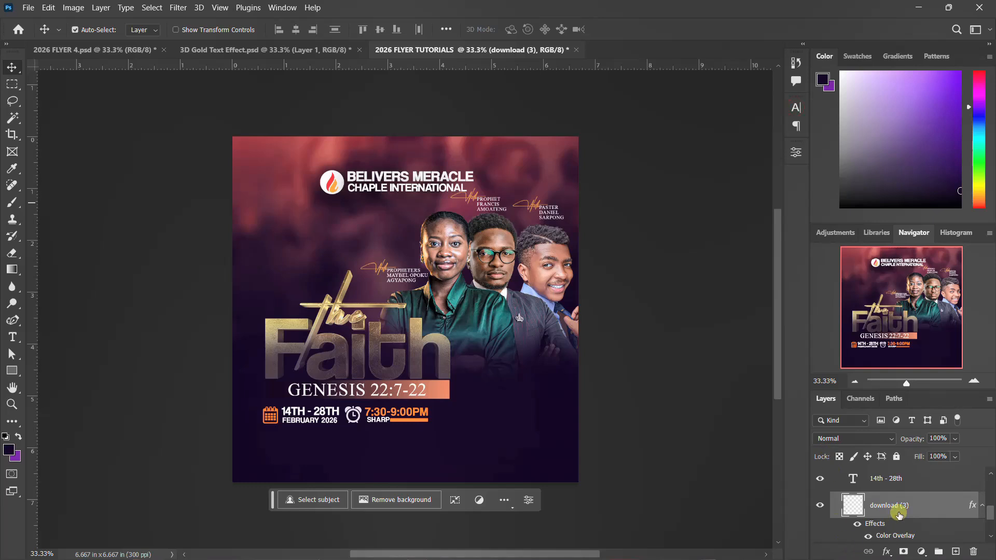
scroll(899, 513, up, 3)
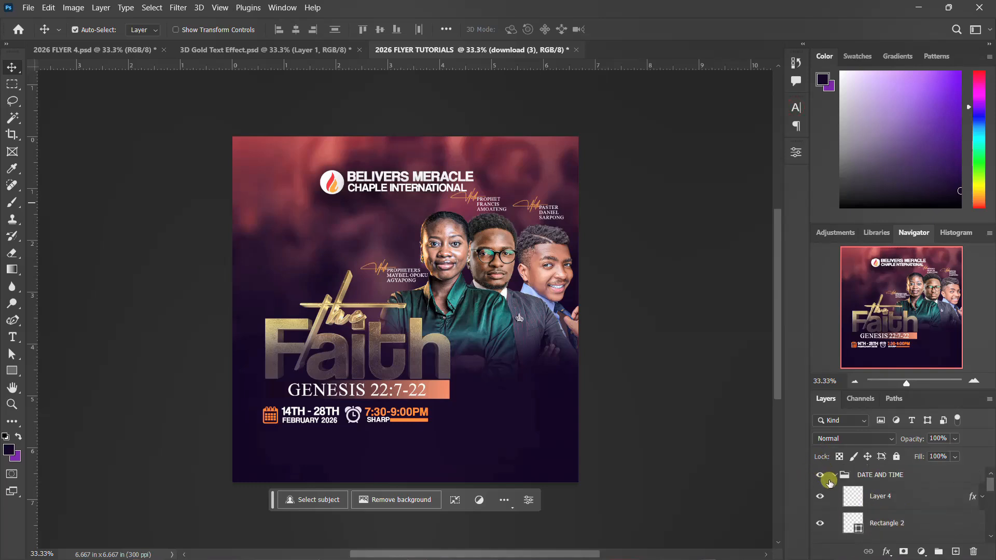
click(835, 476)
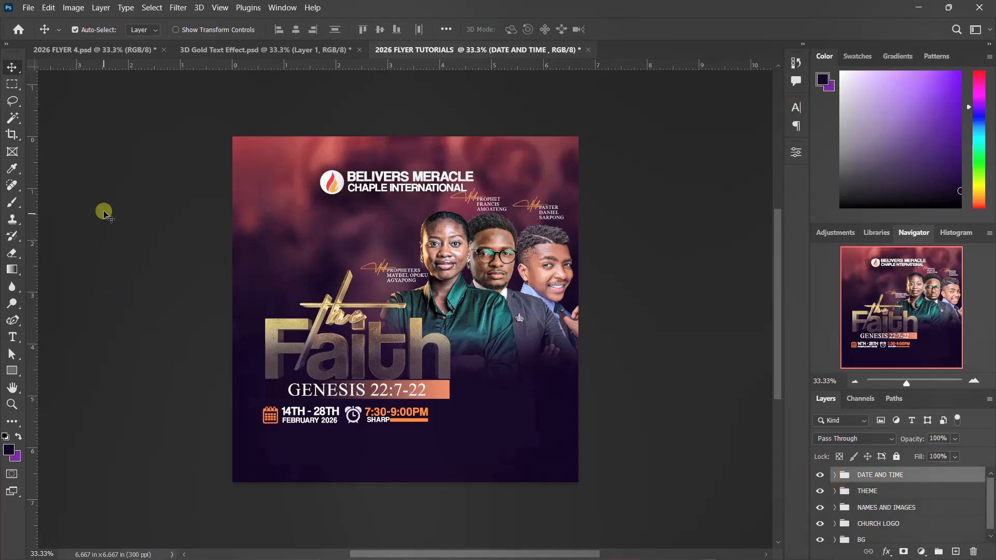
Switch to the 2026 FLYER 4.psd document and locate the venue and contact layers inside its LOCATION group.
click(85, 48)
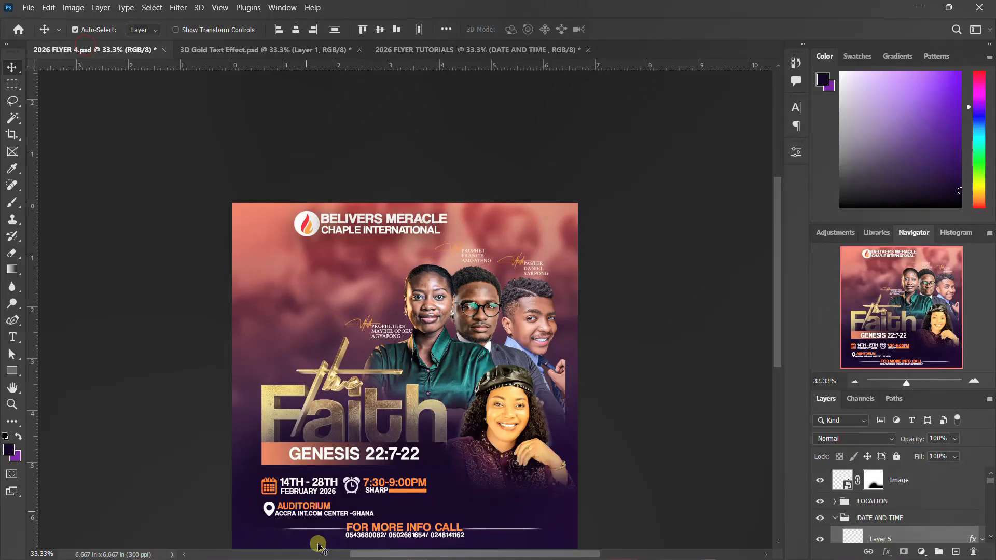
click(306, 514)
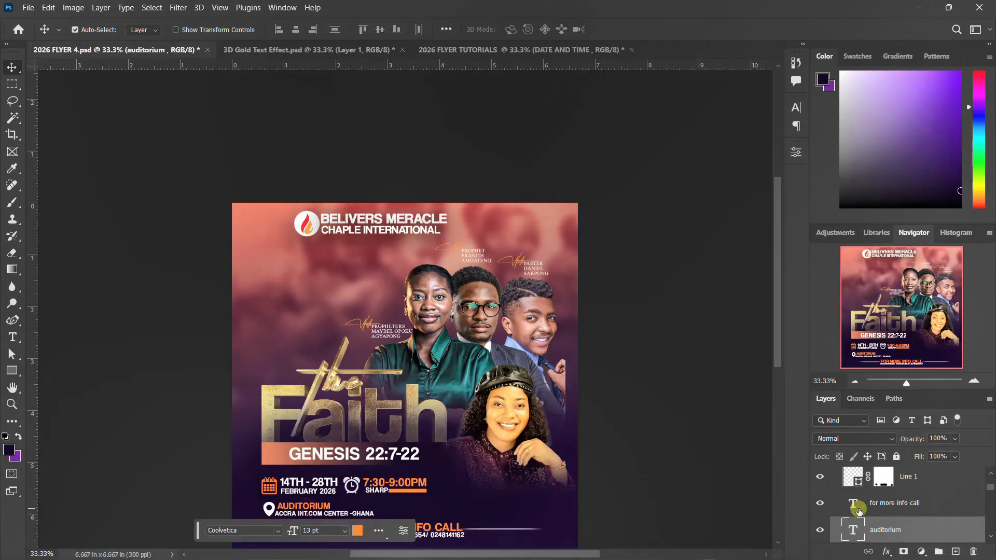
scroll(884, 513, down, 2)
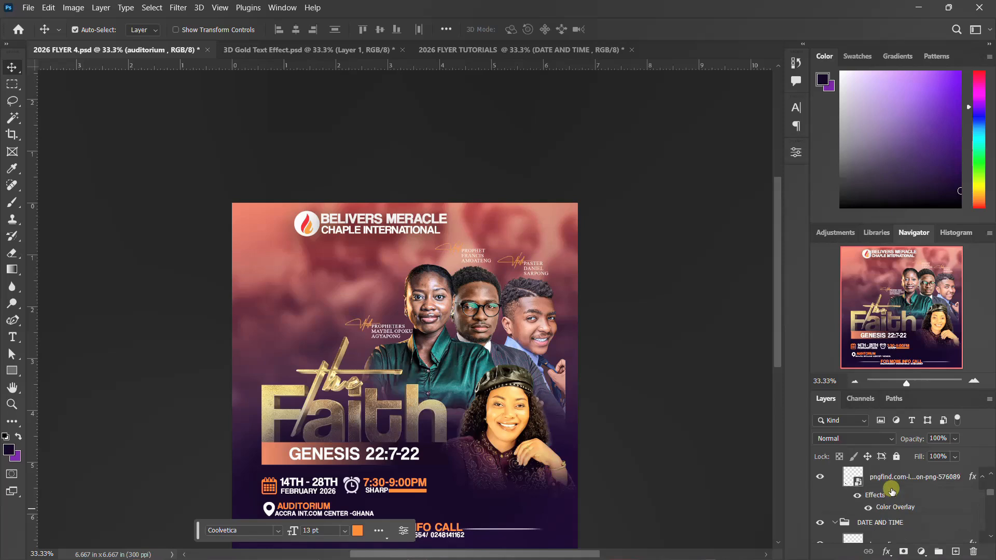
click(896, 494)
scroll(896, 495, down, 3)
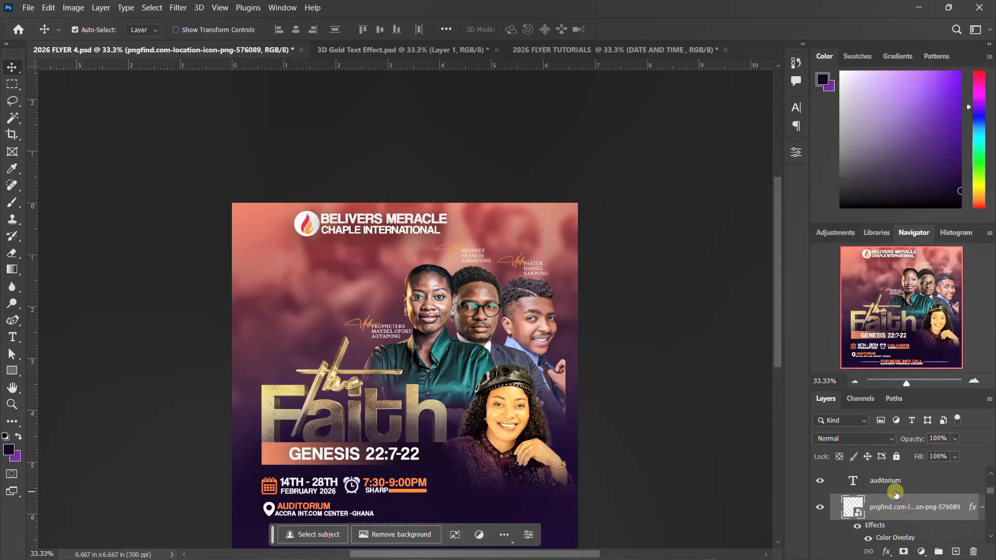
scroll(896, 494, up, 1)
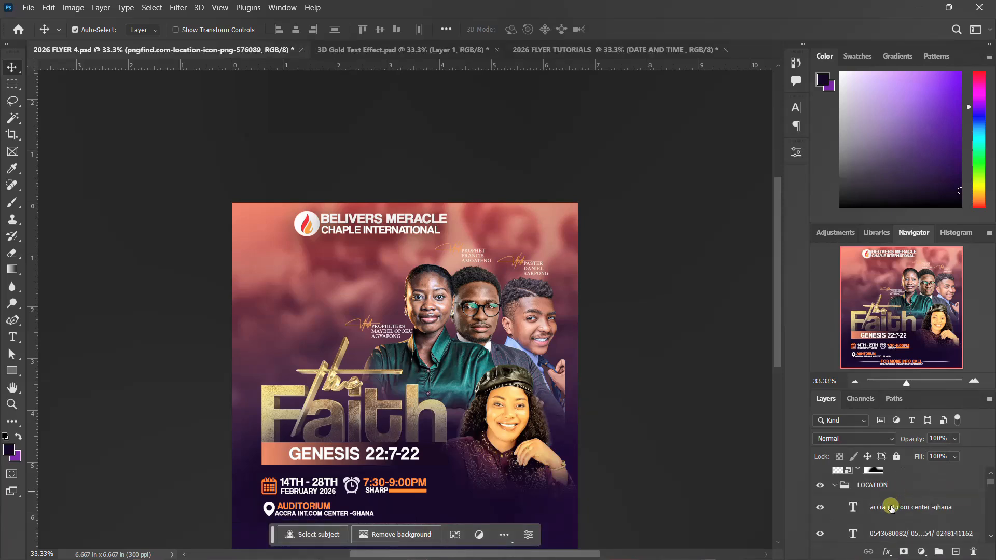
click(891, 508)
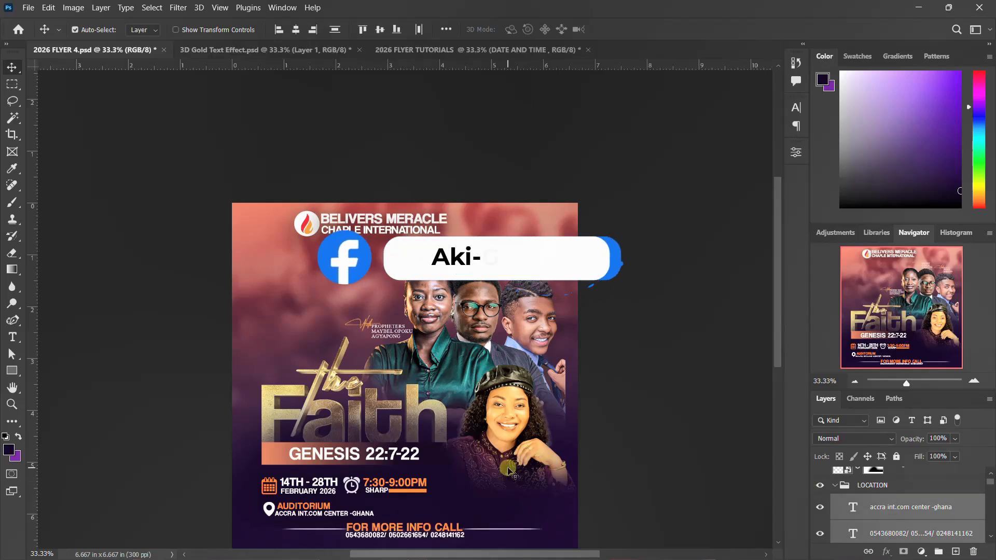
scroll(537, 468, down, 1)
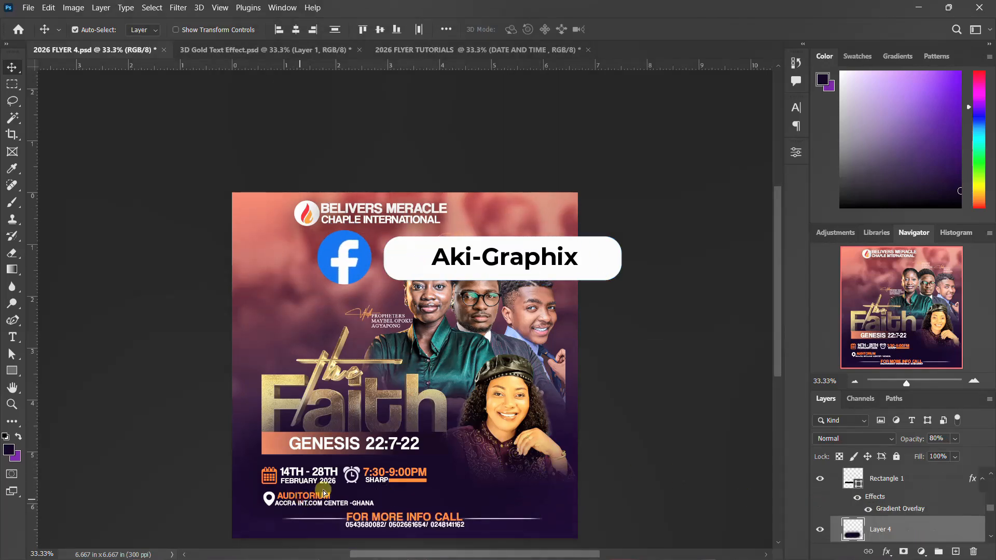
click(299, 503)
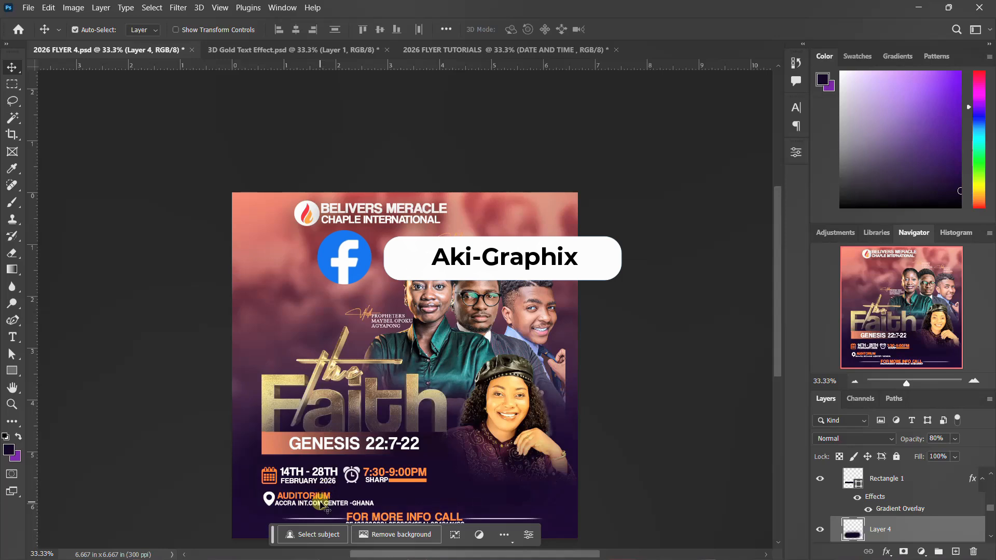
click(324, 495)
Select all layers of the LOCATION group and copy them into the 2026 FLYER TUTORIALS document.
scroll(888, 497, up, 1)
scroll(890, 500, up, 3)
click(897, 481)
scroll(902, 487, down, 2)
scroll(894, 497, up, 1)
shift+click(887, 507)
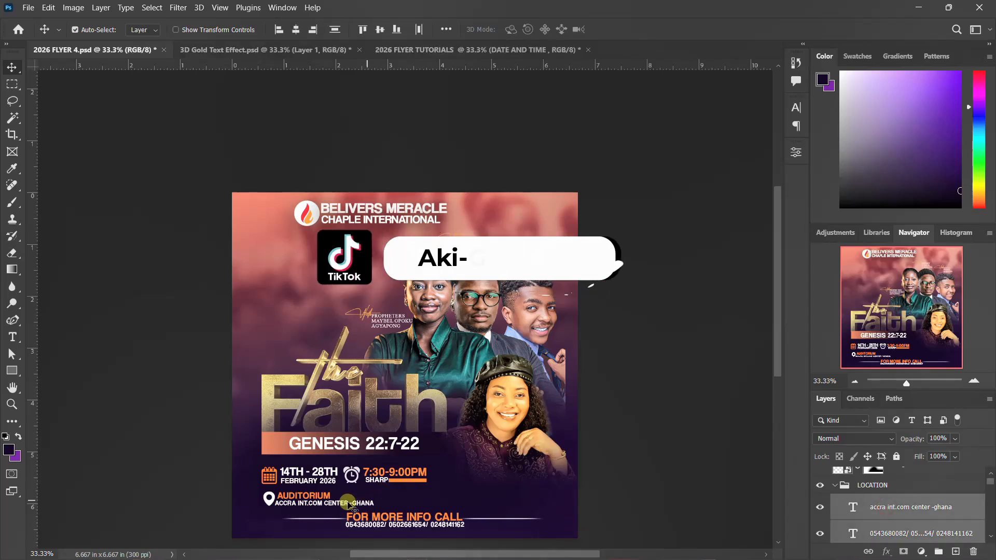
drag(273, 499, 521, 52)
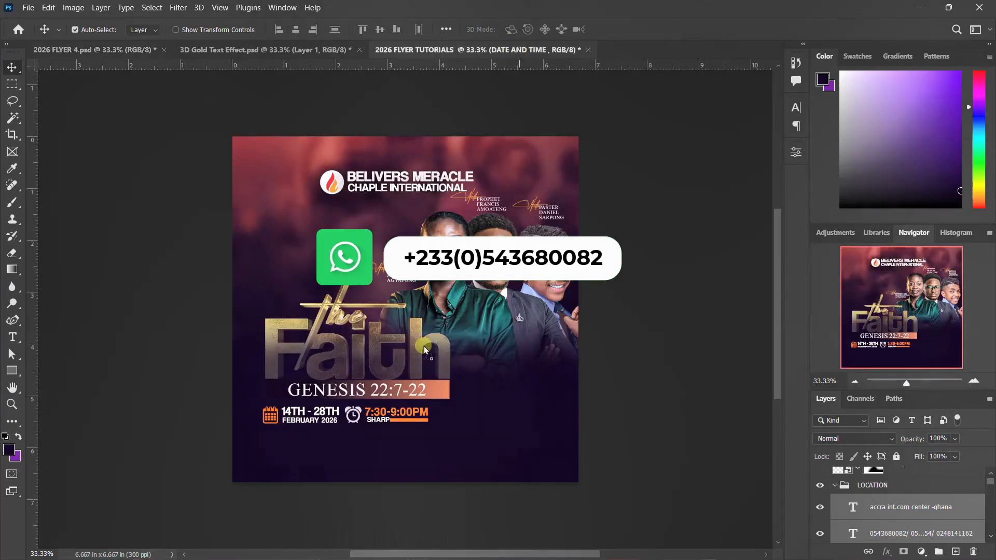
drag(428, 375, 429, 377)
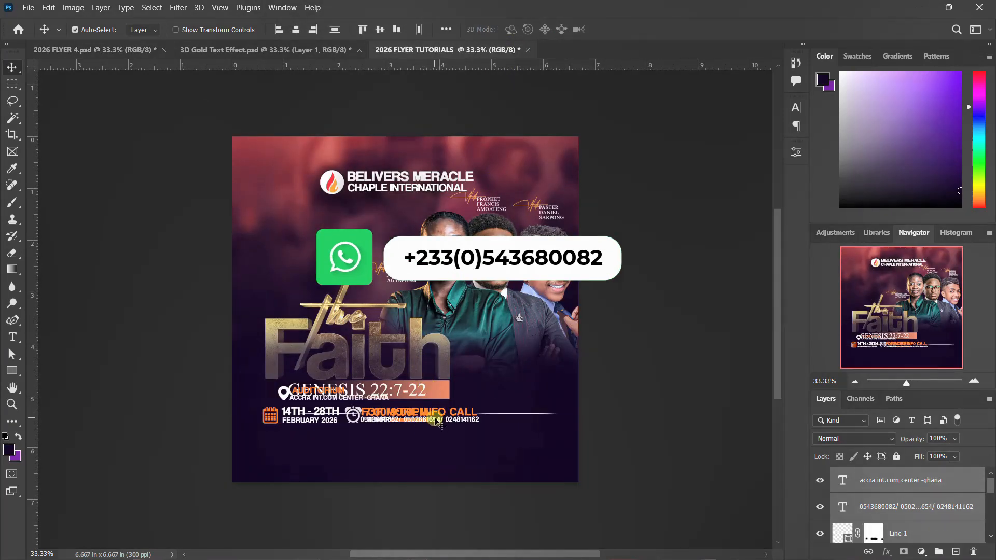
Move the copied venue and contact layers down so they sit just below the date and time, clear of the flyer's lower edge.
key(Down)
key(Down)
key(Down)
key(Down)
key(Down)
key(Down)
key(Down)
key(Down)
key(Down)
key(Down)
key(Down)
key(Down)
key(Down)
key(Down)
key(Down)
key(Down)
key(Down)
key(Down)
key(Down)
key(Down)
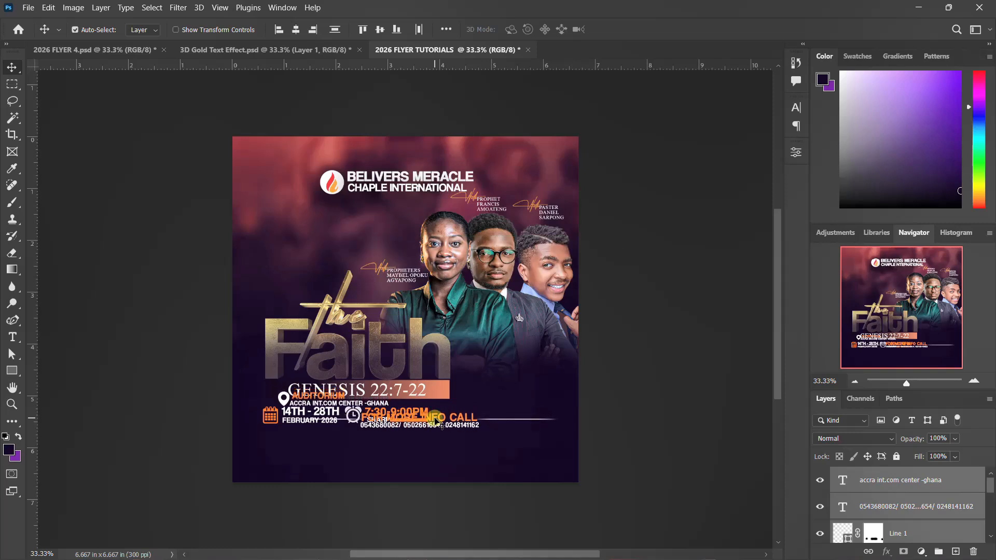
key(Down)
key(Down)
key(Down)
key(Down)
key(Down)
key(Down)
key(Down)
key(Down)
key(Down)
key(Down)
key(Down)
key(Down)
key(Down)
key(Down)
key(Down)
key(Down)
key(Down)
key(Down)
key(Down)
key(Down)
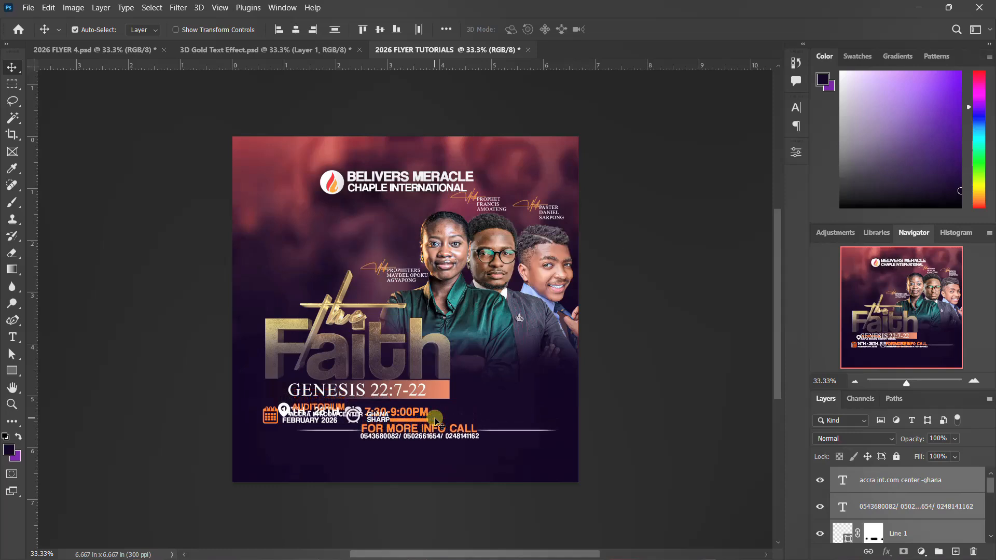
key(Down)
key(Down)
key(Down)
key(Down)
key(Down)
key(Down)
key(Down)
key(Down)
key(Down)
key(Down)
key(Down)
key(Down)
key(Down)
key(Down)
key(Down)
key(Down)
key(Down)
key(Down)
key(Down)
key(Down)
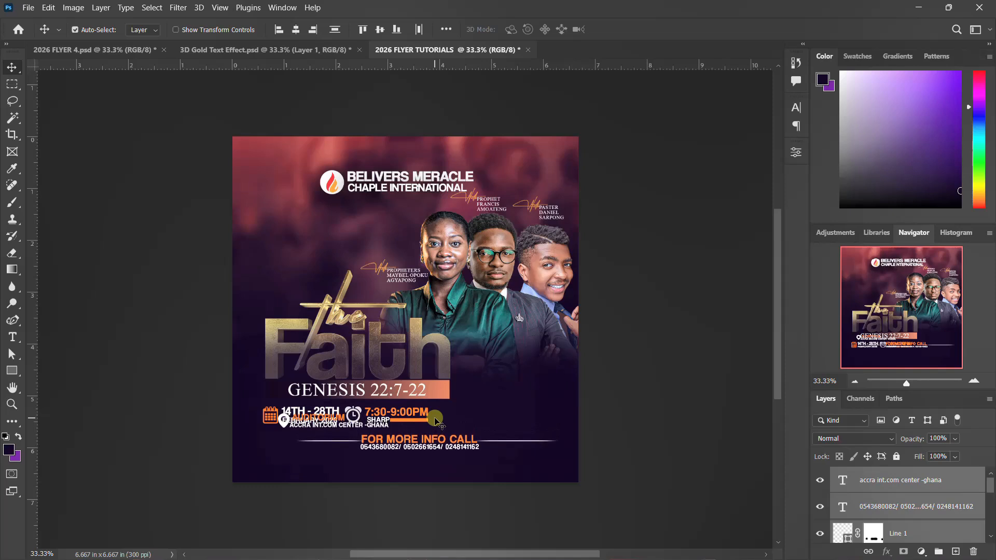
key(Down)
key(Down)
key(Down)
key(Down)
key(Down)
key(Down)
key(Down)
key(Down)
key(Down)
key(Down)
key(Down)
key(Down)
key(Down)
key(Down)
key(Down)
key(Down)
key(Down)
key(Down)
key(Down)
key(Down)
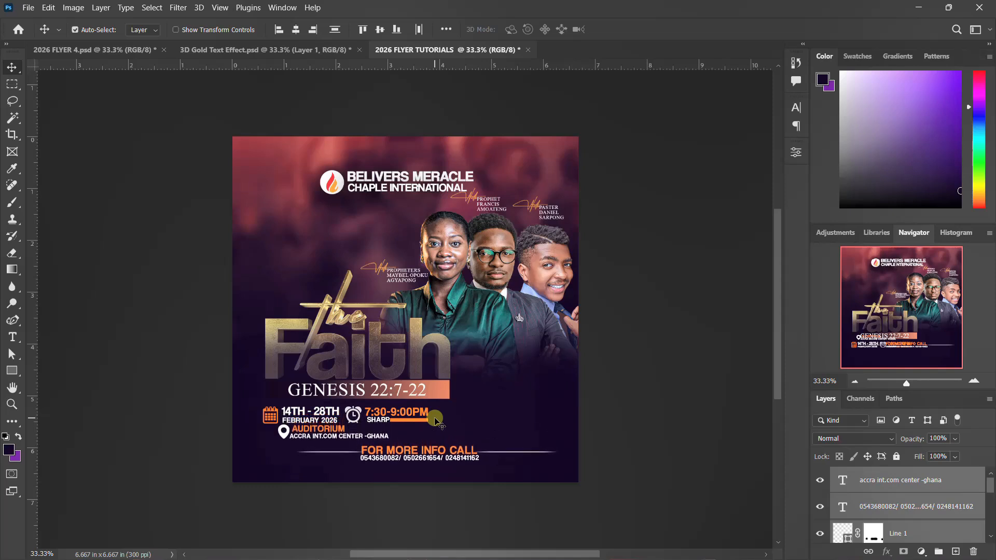
key(Down)
key(Down)
key(Down)
key(Down)
key(Down)
key(Down)
key(Down)
key(Down)
key(Down)
key(Down)
key(Down)
key(Down)
key(Down)
key(Down)
key(Down)
key(Down)
key(Down)
key(Down)
key(Down)
key(Down)
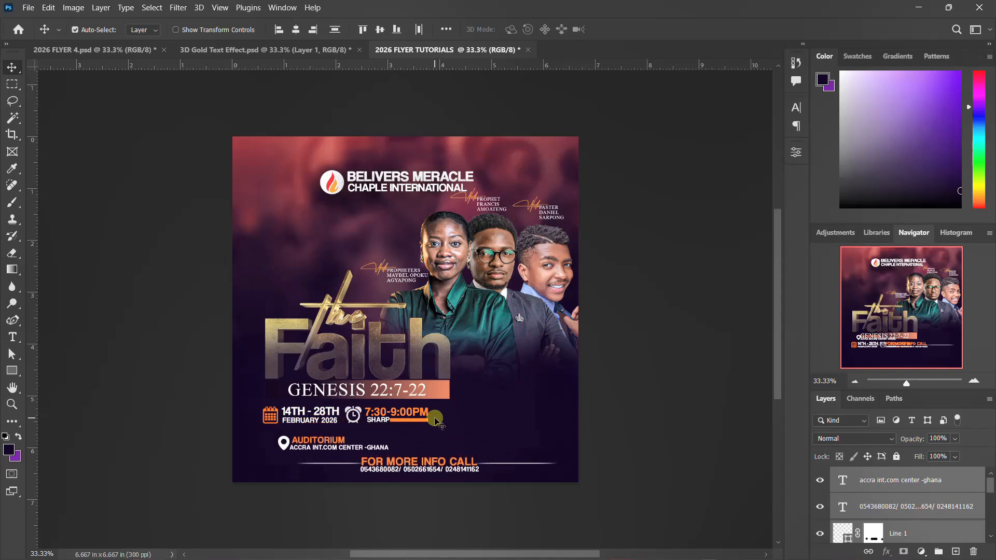
key(Up)
key(Up)
key(Up)
key(Up)
key(Up)
key(Up)
key(Up)
key(Up)
key(Up)
key(Up)
key(Up)
key(Up)
key(Up)
key(Up)
key(Up)
key(Up)
key(Up)
key(Up)
key(Up)
key(Up)
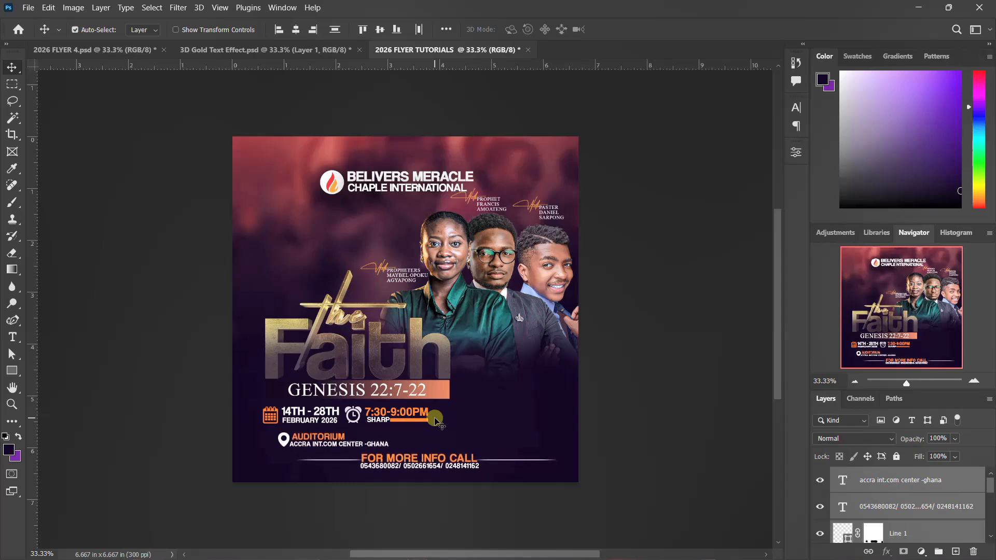
key(Up)
key(Up)
key(Up)
key(Up)
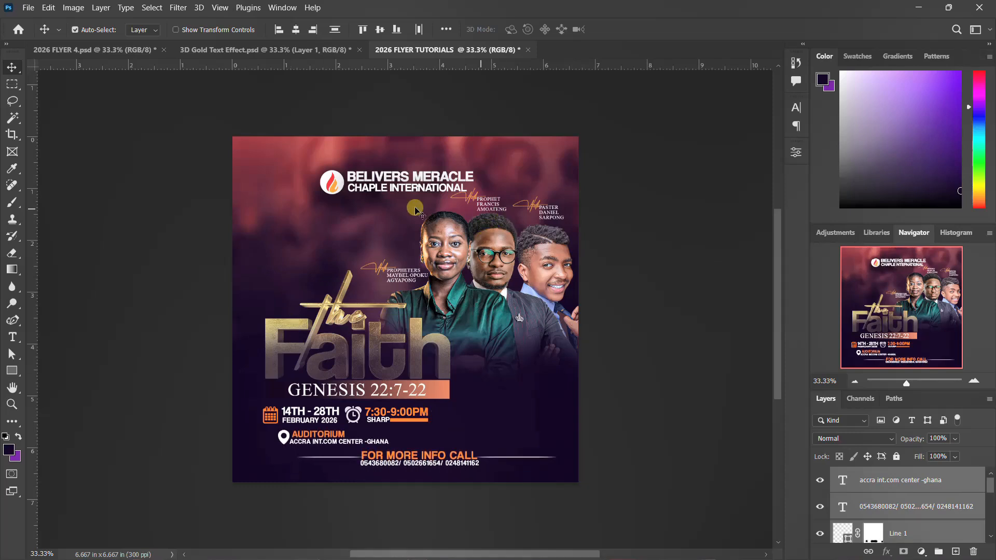
Group the copied venue and contact layers and name the group DETAILS.
scroll(878, 492, down, 3)
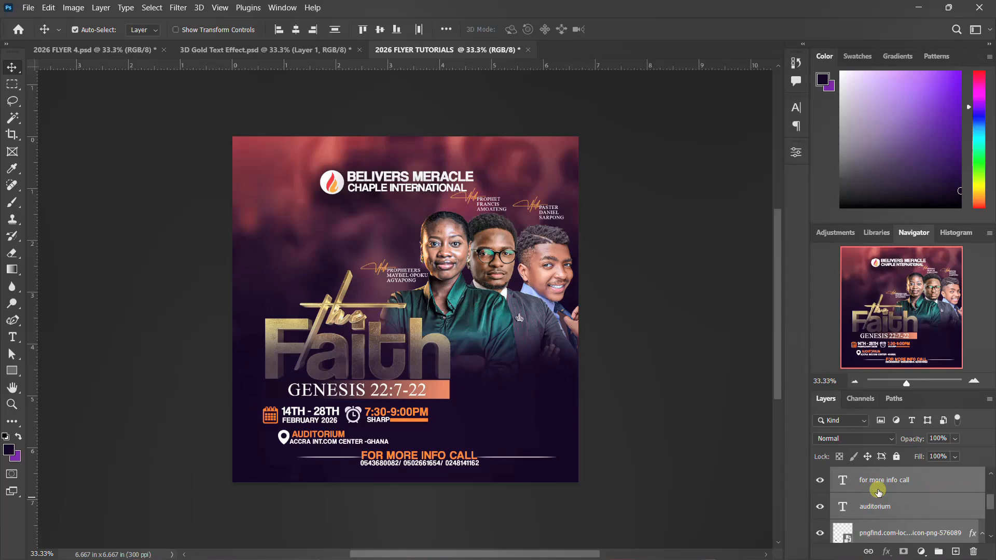
key(ctrl+g)
double_click(862, 476)
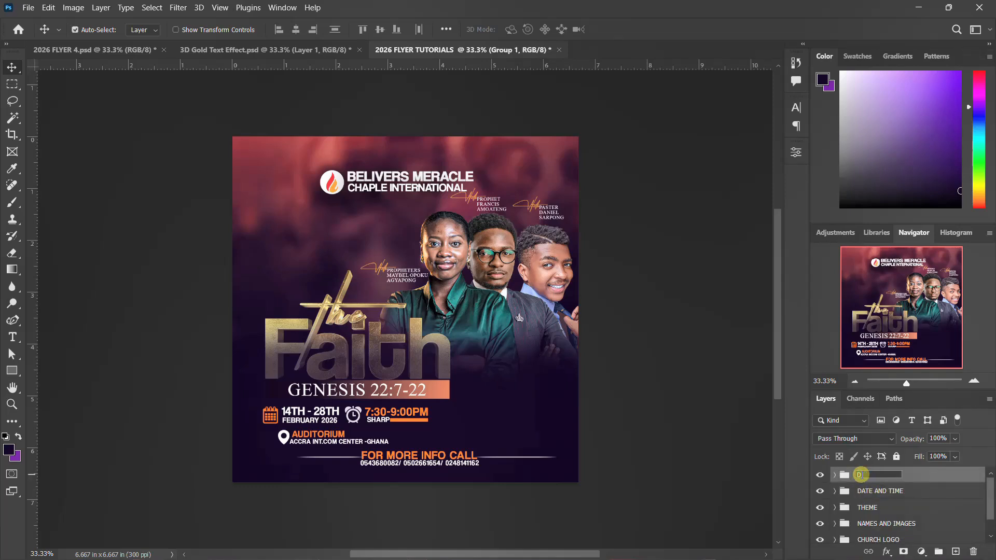
text(DETAILS)
key(Return)
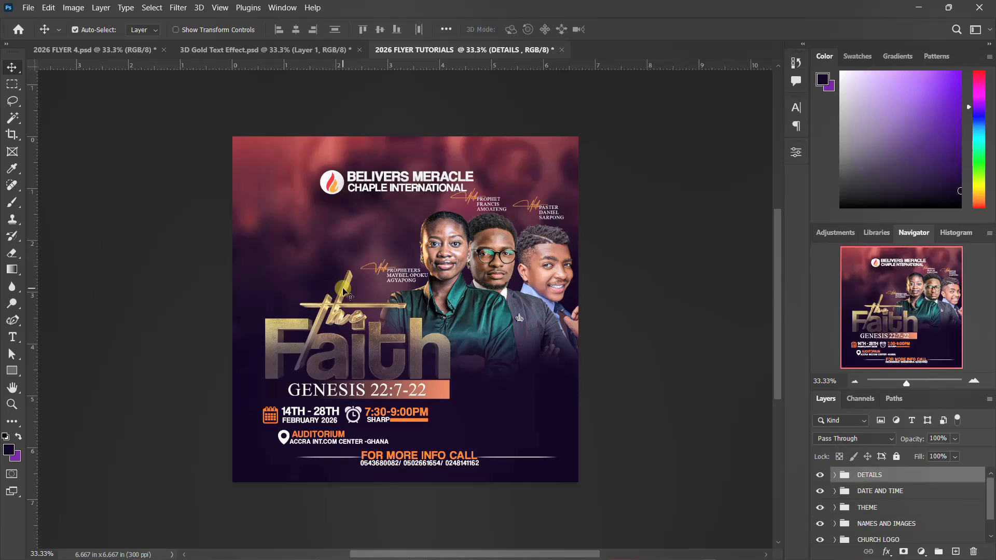